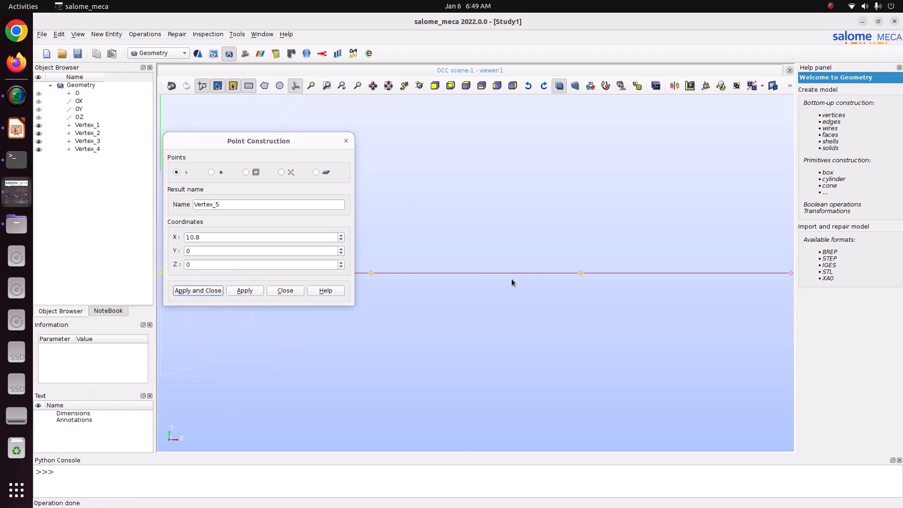
# Step: Look up the truss height in the LibreOffice Impress slide, and set the new point's Y coordinate to 3.118 in salome_meca
pyautogui.scroll(-1, 382, 284)
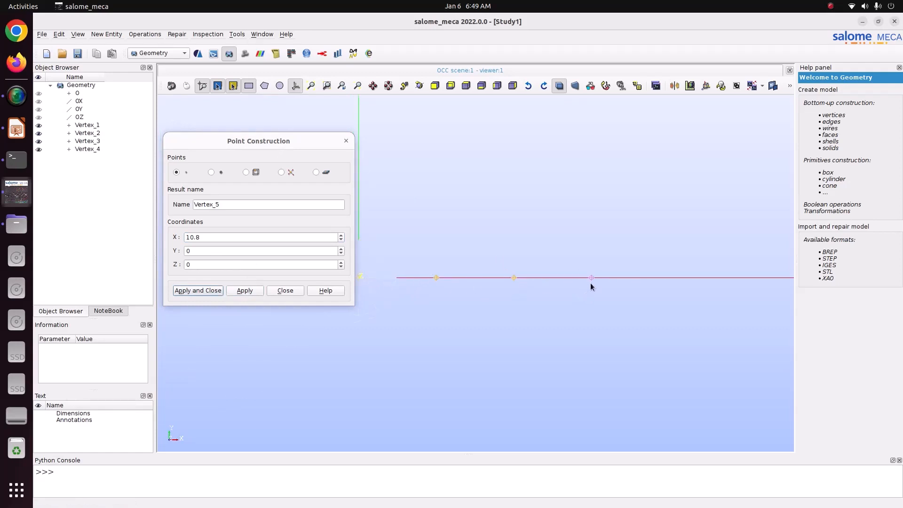
pyautogui.click(16, 128)
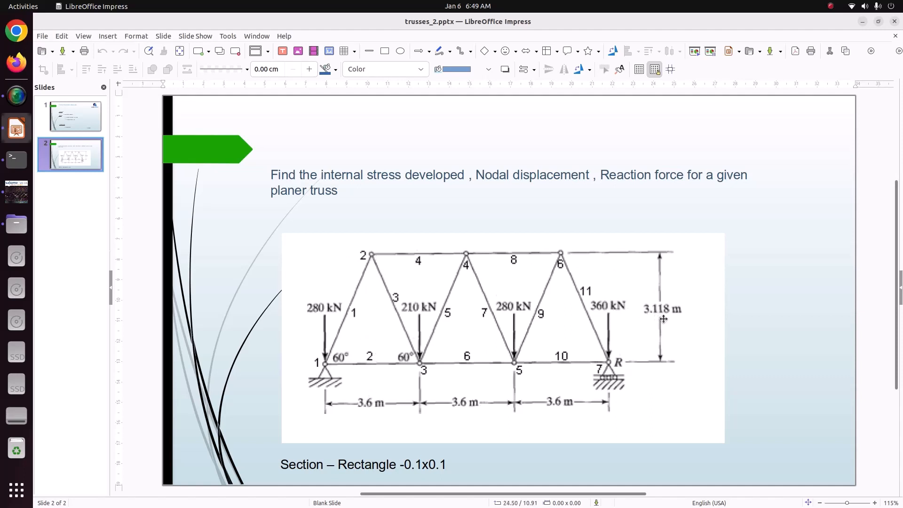
pyautogui.click(16, 192)
pyautogui.press('Tab')
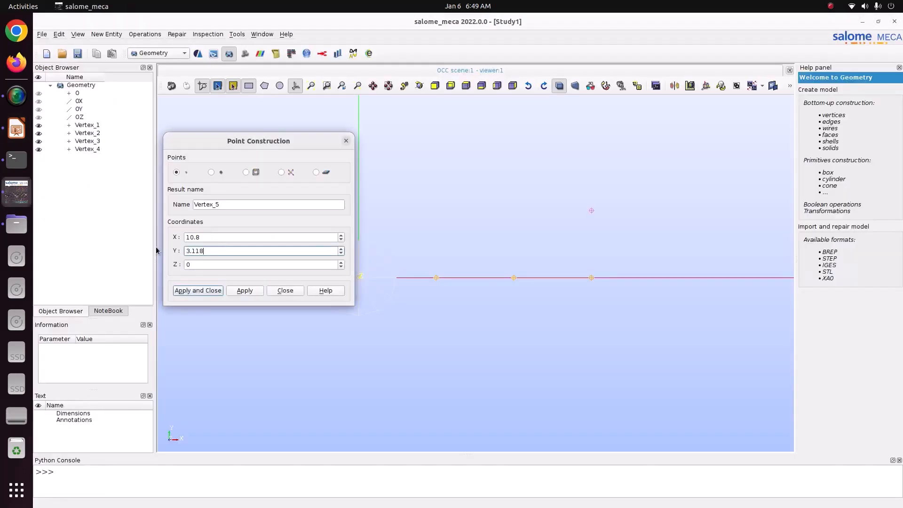
pyautogui.hotkey('shift', 'Tab')
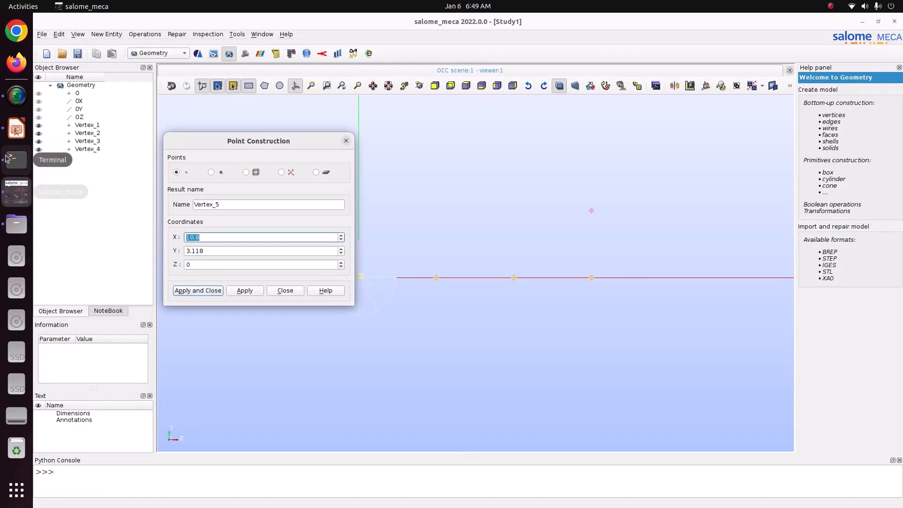
# Step: Check the first bay's width in the LibreOffice Impress slide, and calculate 3.6÷2 in Calculator
pyautogui.click(16, 128)
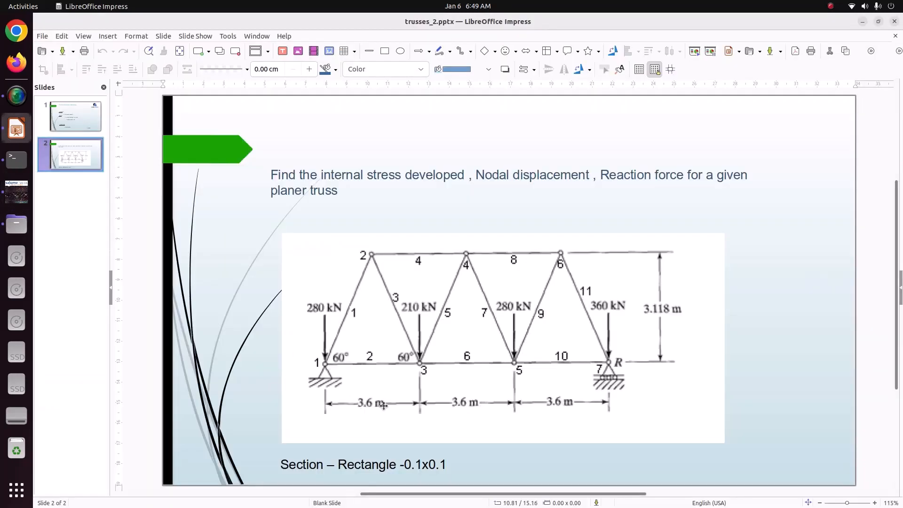
pyautogui.click(26, 196)
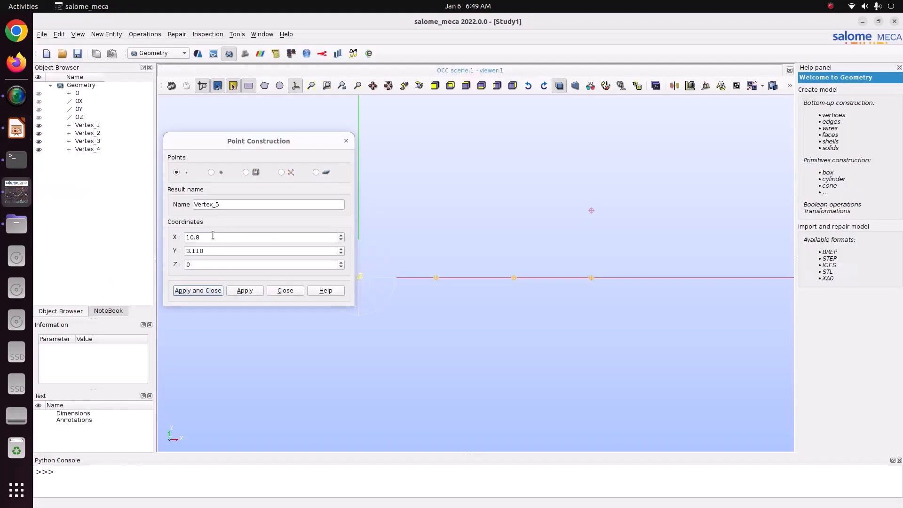
pyautogui.moveTo(214, 236); pyautogui.dragTo(172, 234)
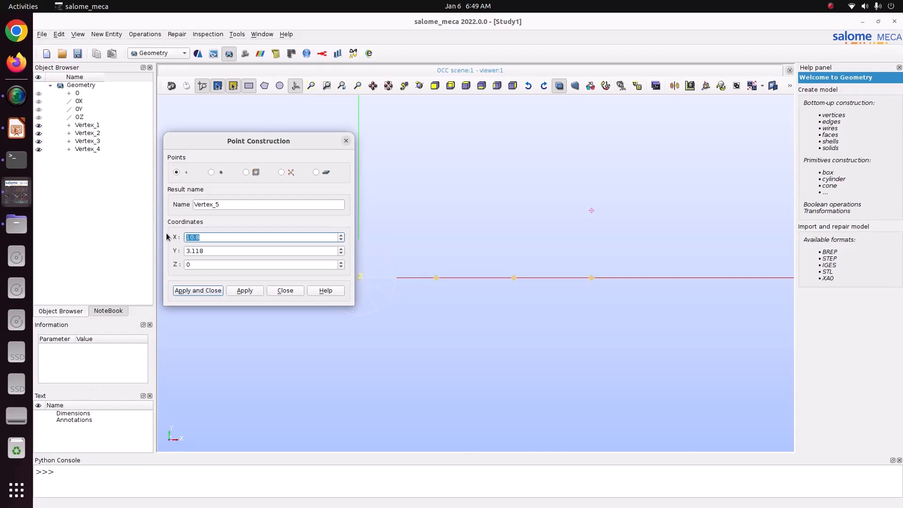
pyautogui.click(21, 488)
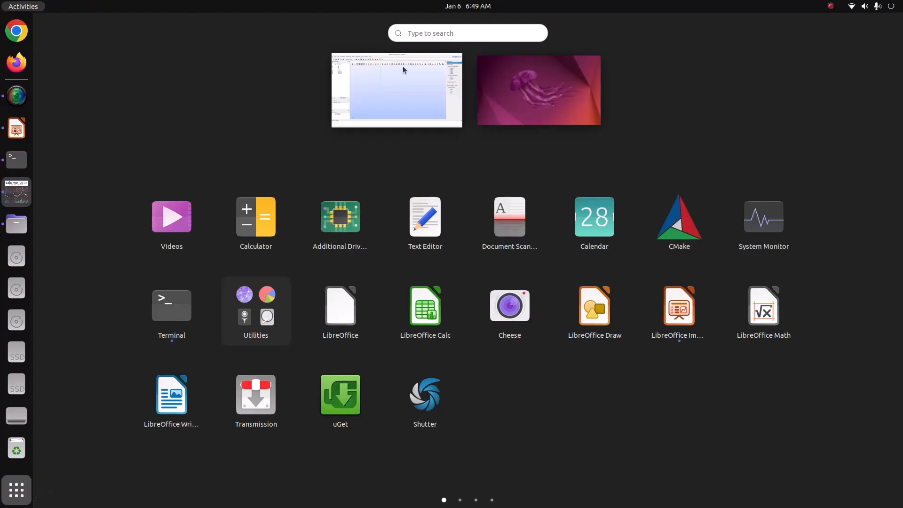
pyautogui.click(423, 32)
pyautogui.write('dalcu')
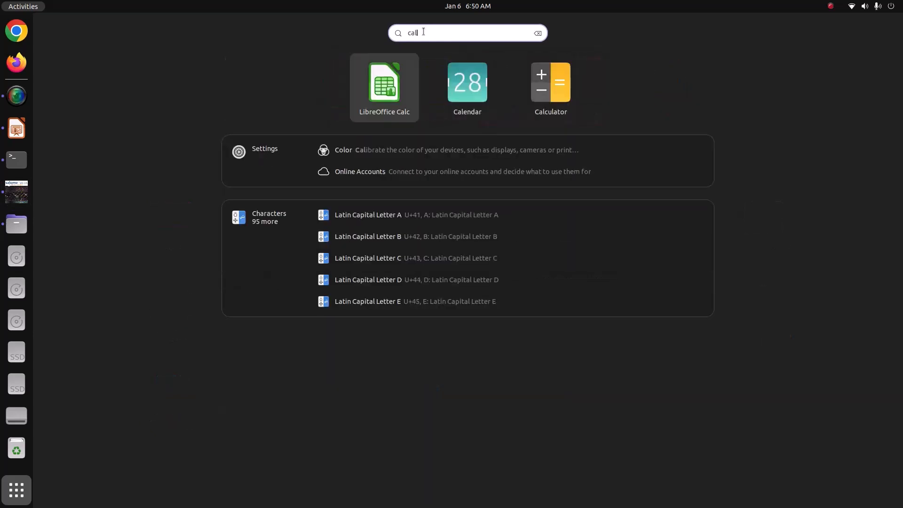
pyautogui.click(433, 102)
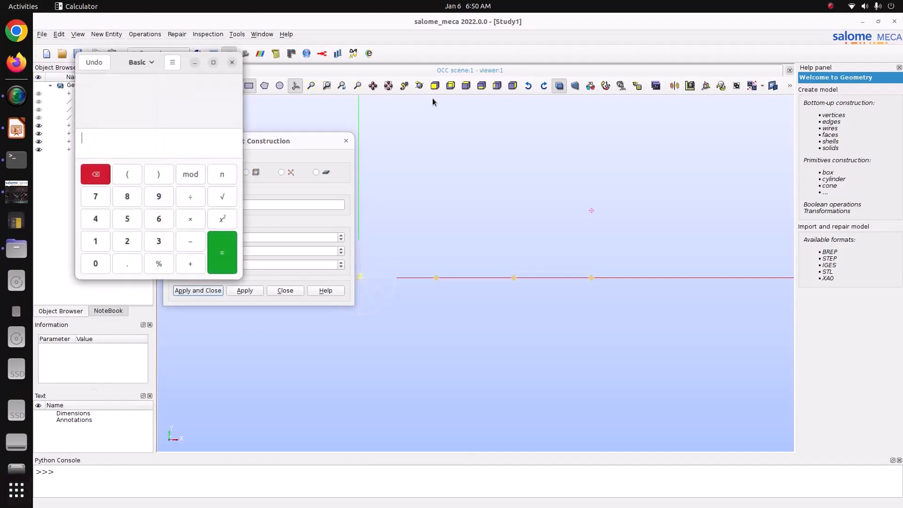
pyautogui.write('3.6÷2')
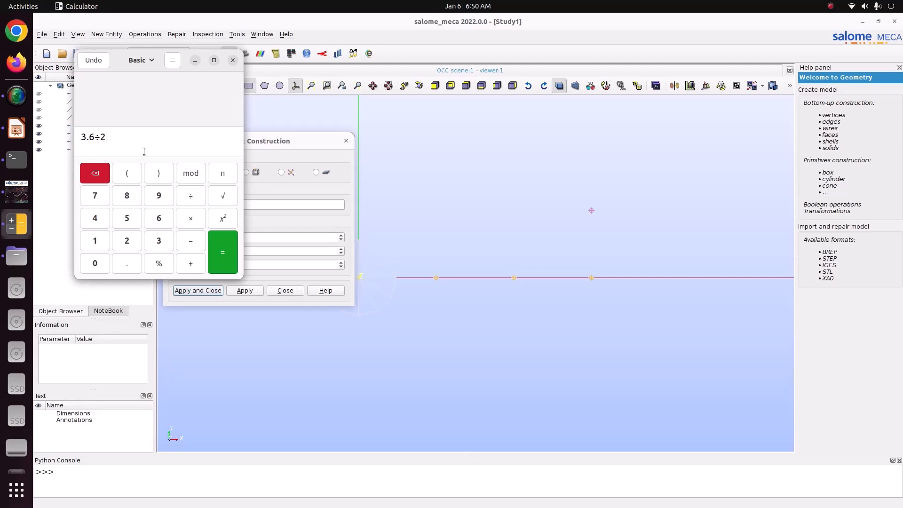
pyautogui.press('Return')
# Step: Return to salome_meca and create the first upper truss point with its X coordinate set to 1.8
pyautogui.click(291, 151)
pyautogui.moveTo(214, 237); pyautogui.dragTo(158, 226)
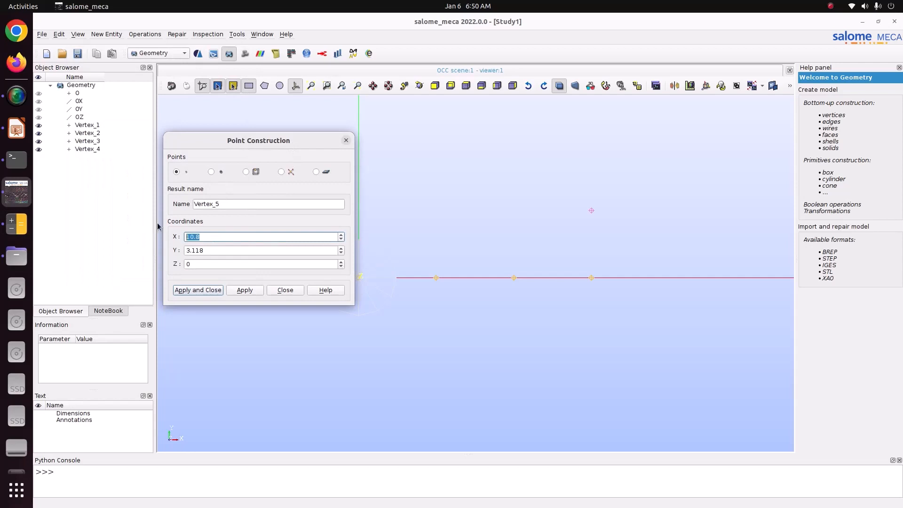
pyautogui.write('1.')
pyautogui.click(245, 290)
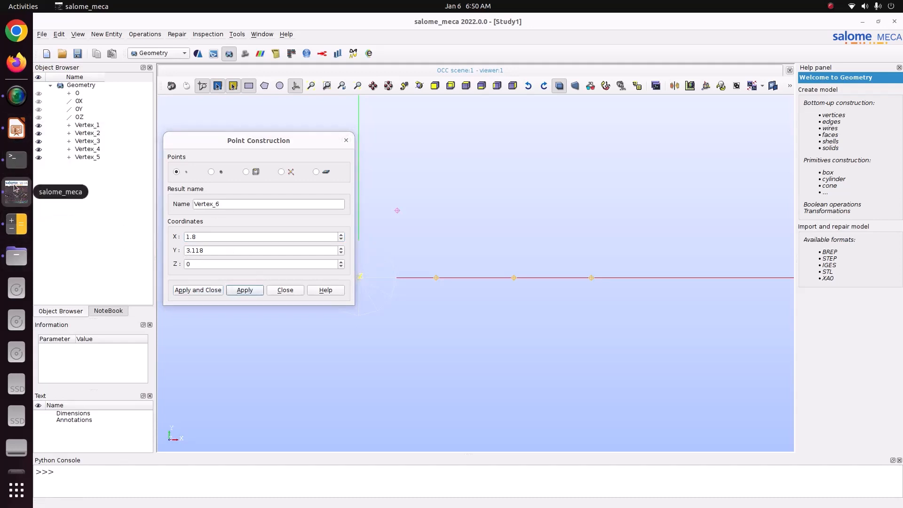
# Step: Check the second bay's width in the LibreOffice Impress slide, and calculate 1.8+3.6 in Calculator
pyautogui.click(16, 128)
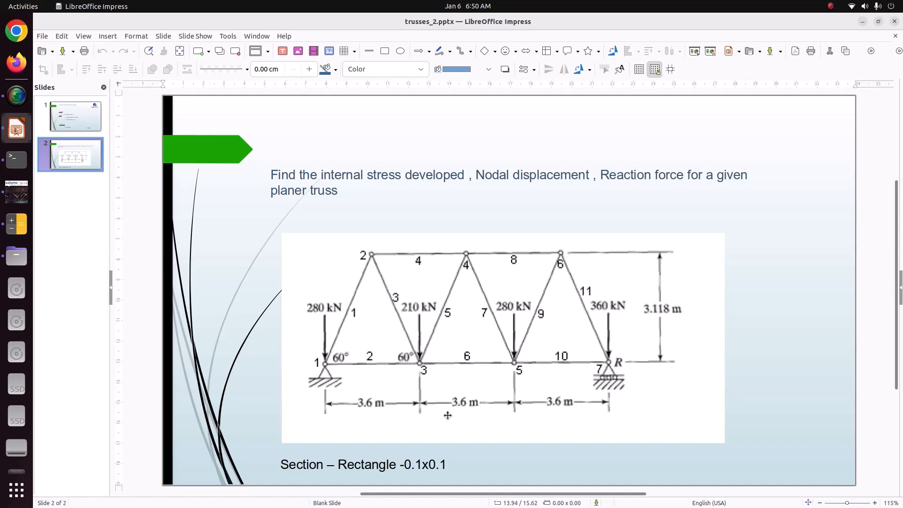
pyautogui.click(17, 223)
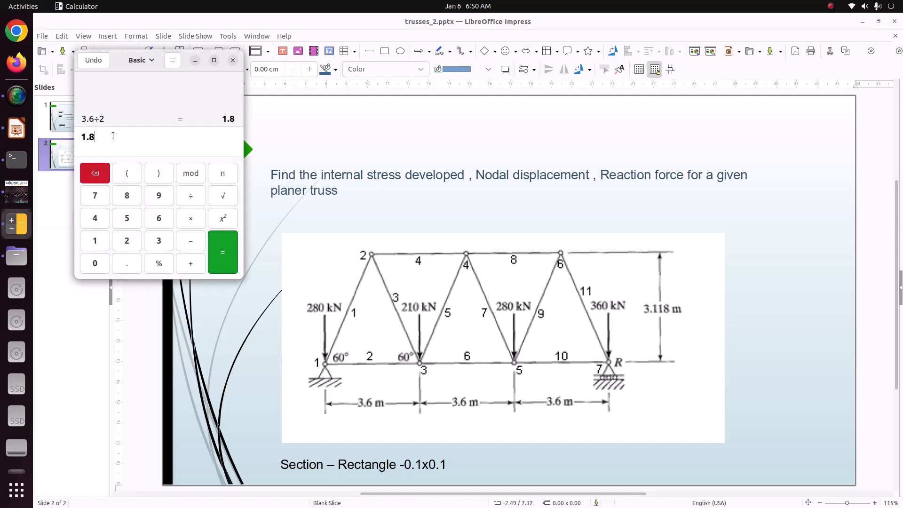
pyautogui.press('Up')
pyautogui.write('3.6')
pyautogui.press('Return')
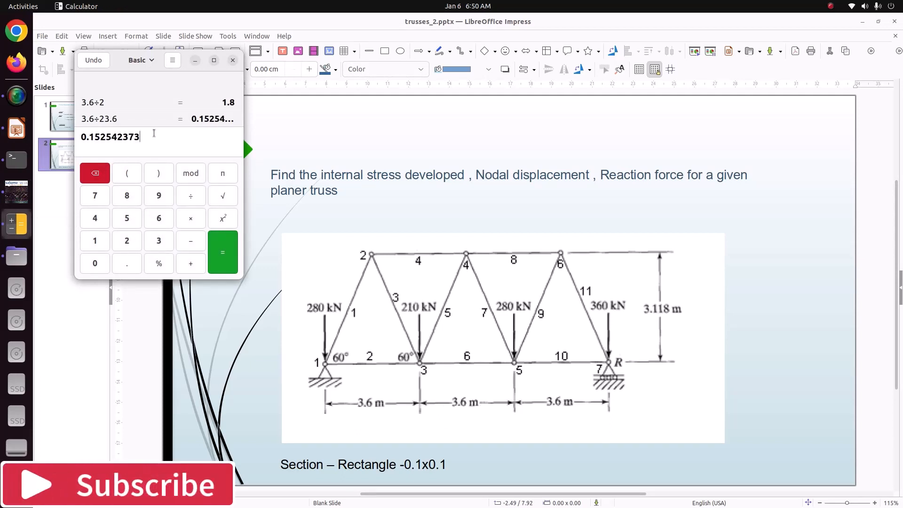
pyautogui.doubleClick(140, 141)
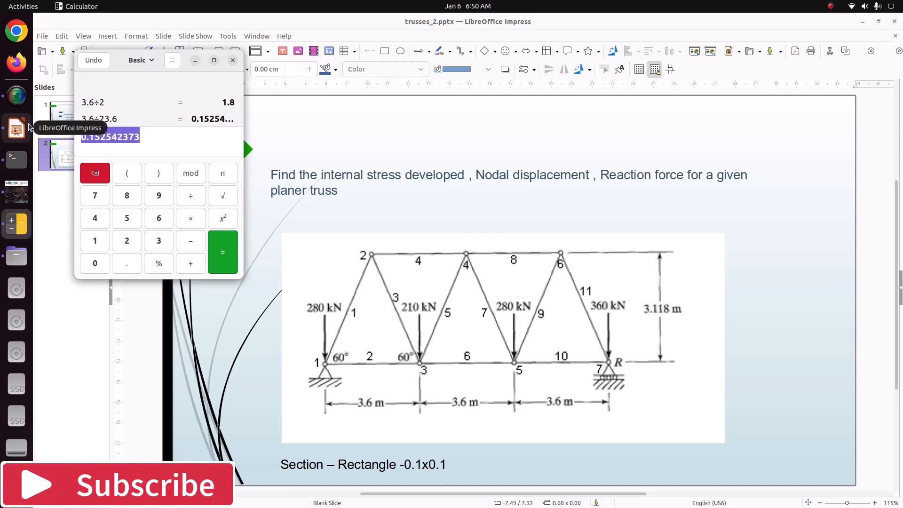
pyautogui.write('1.8+3.6')
pyautogui.press('Return')
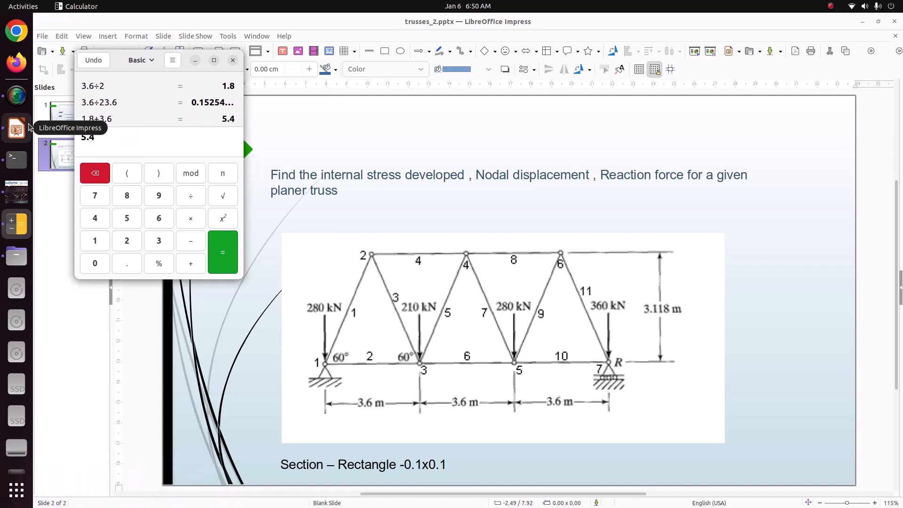
# Step: Return to salome_meca and create the second upper truss point with its X coordinate set to 5.4
pyautogui.click(16, 192)
pyautogui.doubleClick(244, 235)
pyautogui.write('5.4')
pyautogui.click(245, 290)
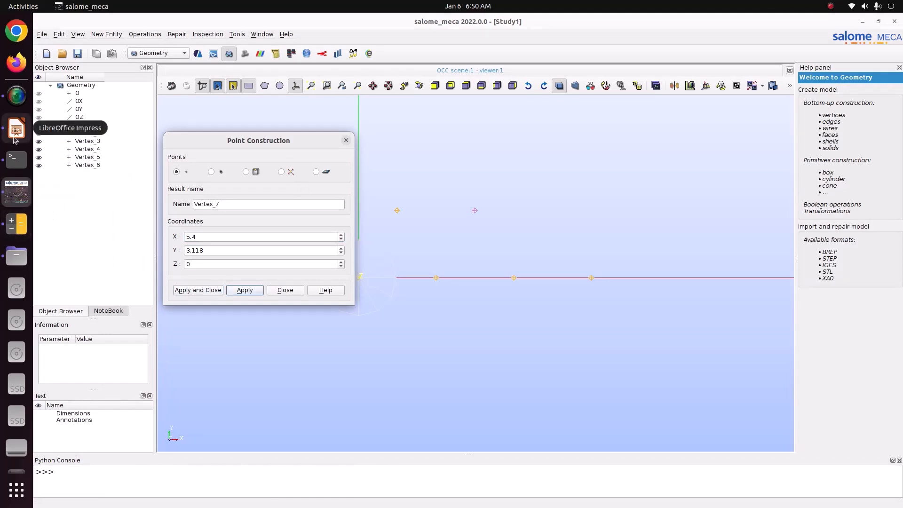
# Step: Recheck the bay widths in the Impress slide, create the last upper truss point at X 9 in salome_meca, and hide the axis trihedron
pyautogui.click(20, 191)
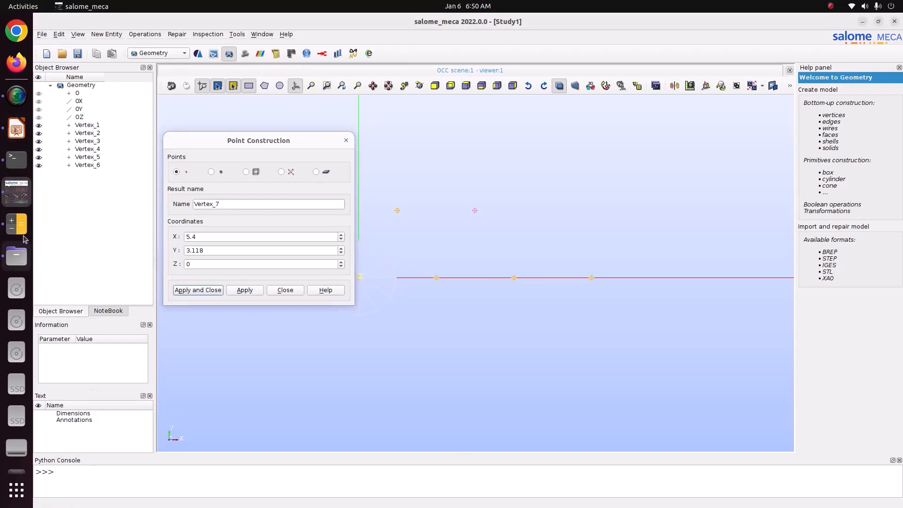
pyautogui.click(16, 127)
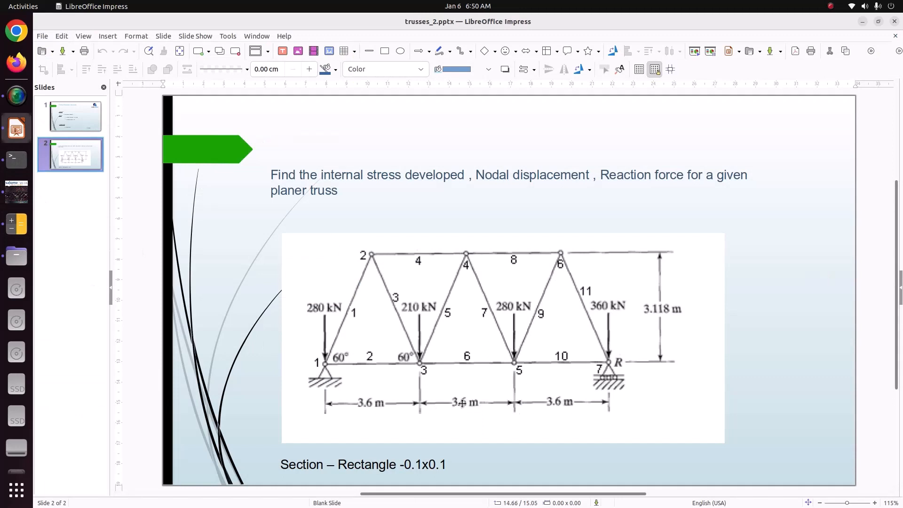
pyautogui.click(14, 202)
pyautogui.moveTo(202, 234); pyautogui.dragTo(161, 233)
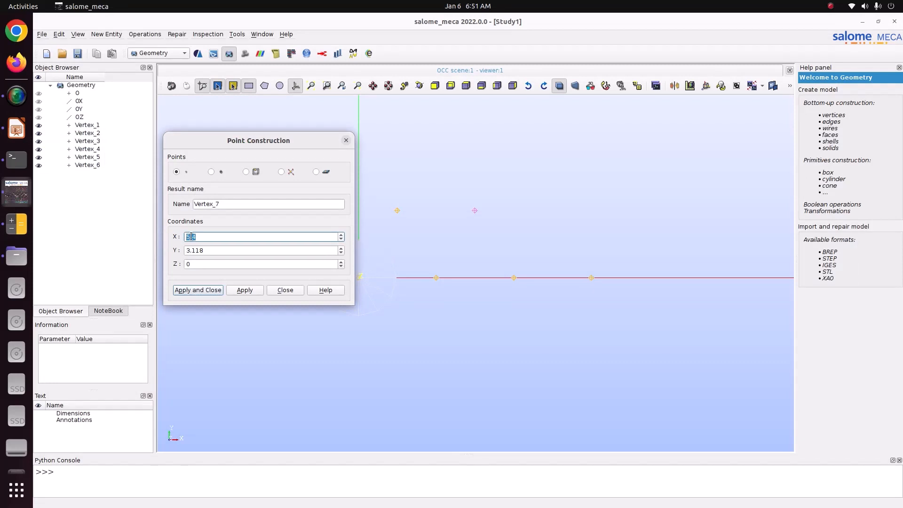
pyautogui.moveTo(204, 236); pyautogui.dragTo(160, 229)
pyautogui.write('9')
pyautogui.click(197, 289)
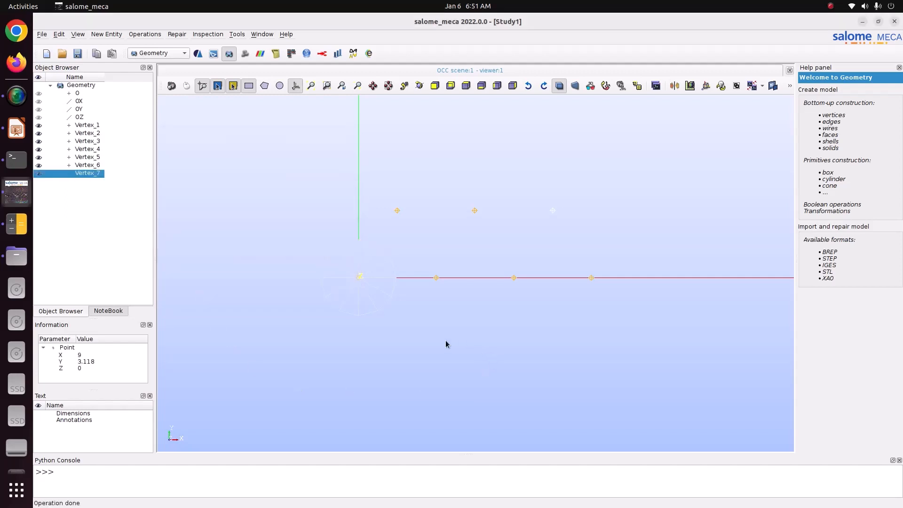
pyautogui.click(296, 86)
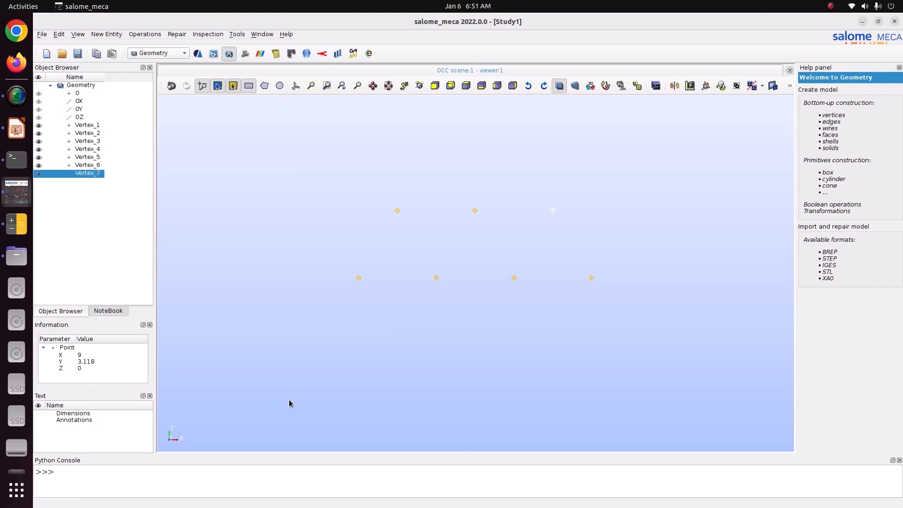
# Step: Create a line from Vertex_1 to Vertex_2 as the first bottom member of the truss
pyautogui.click(105, 35)
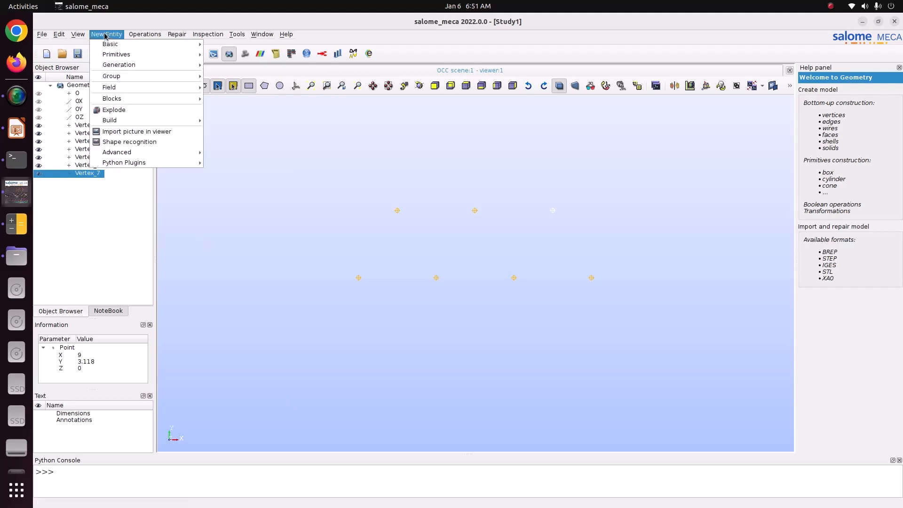
pyautogui.moveTo(104, 44)
pyautogui.click(245, 55)
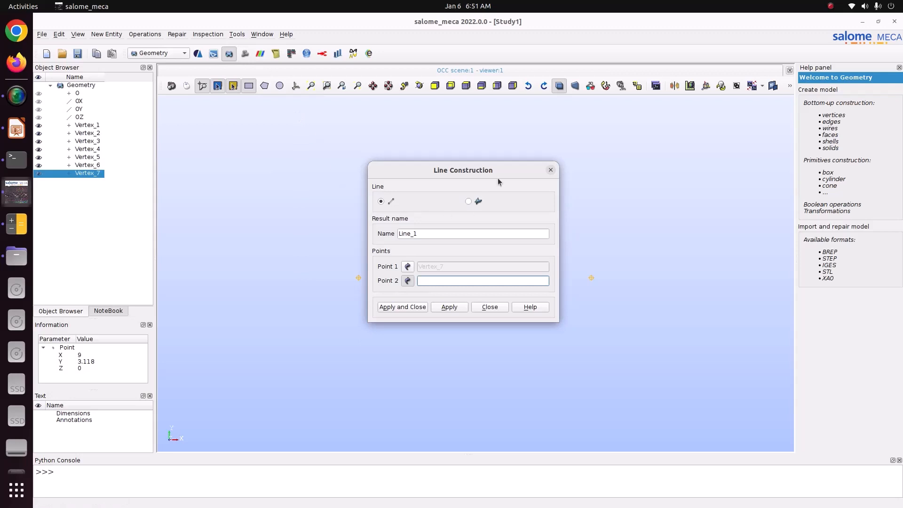
pyautogui.click(408, 266)
pyautogui.moveTo(458, 170); pyautogui.dragTo(588, 110)
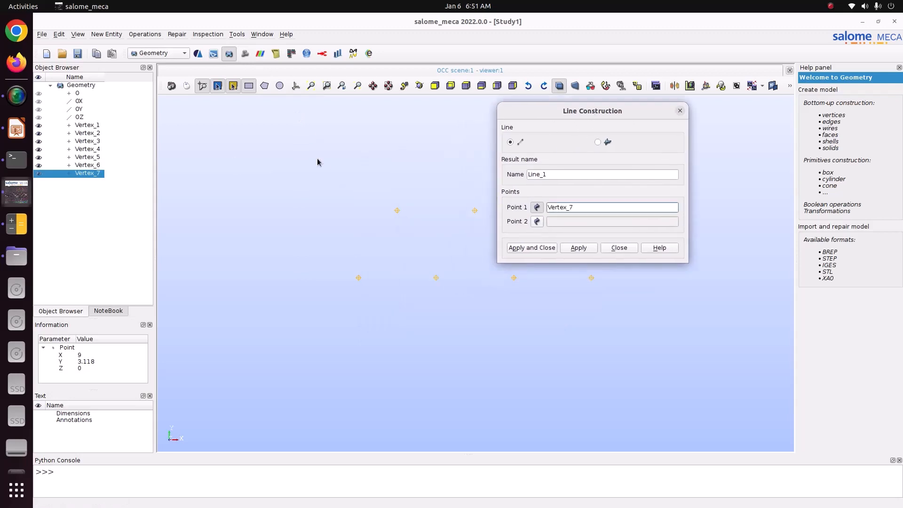
pyautogui.click(103, 125)
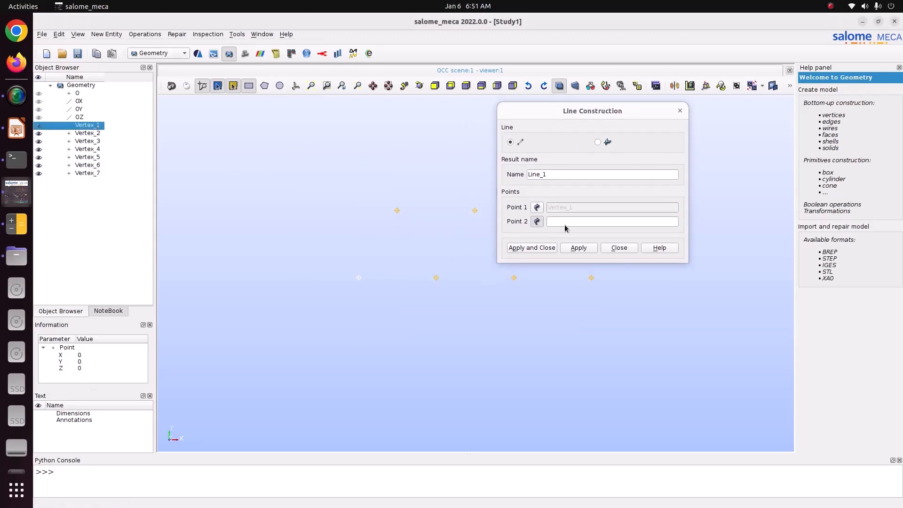
pyautogui.click(93, 133)
pyautogui.click(574, 253)
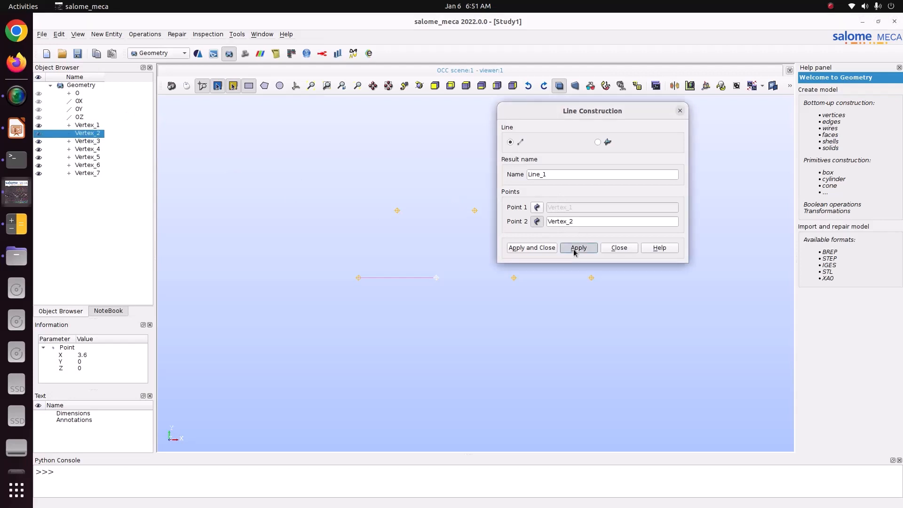
# Step: Create the remaining bottom chord lines from Vertex_2 to Vertex_3 and from Vertex_3 to Vertex_4
pyautogui.click(101, 142)
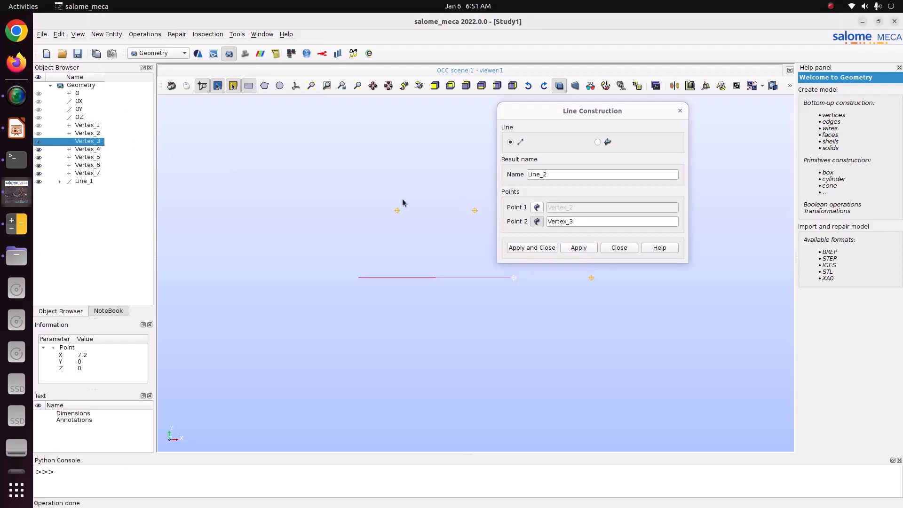
pyautogui.click(591, 248)
pyautogui.click(94, 149)
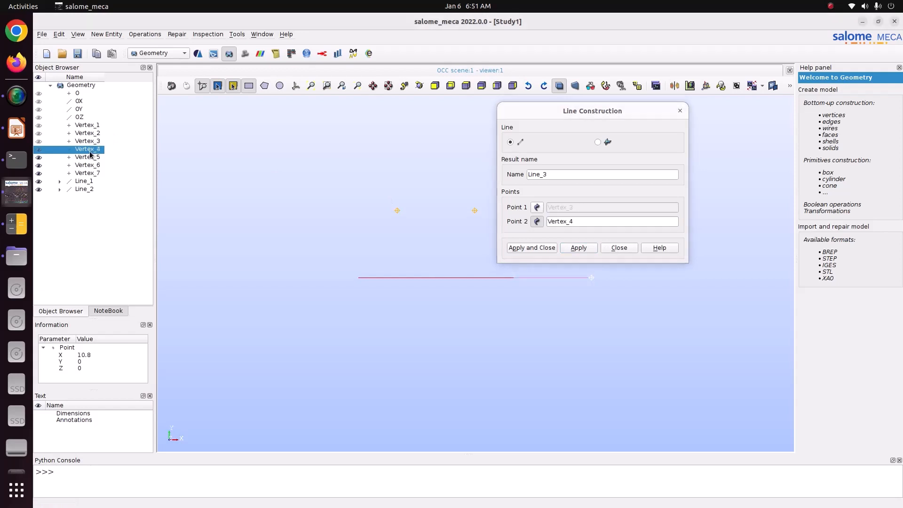
pyautogui.click(587, 248)
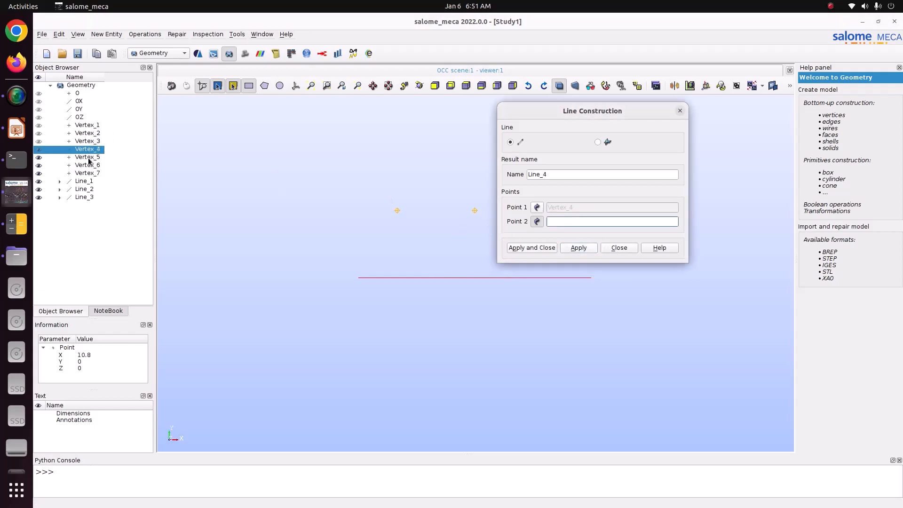
# Step: Create the inclined end member as a line from Vertex_1 to Vertex_5
pyautogui.moveTo(631, 117); pyautogui.dragTo(688, 105)
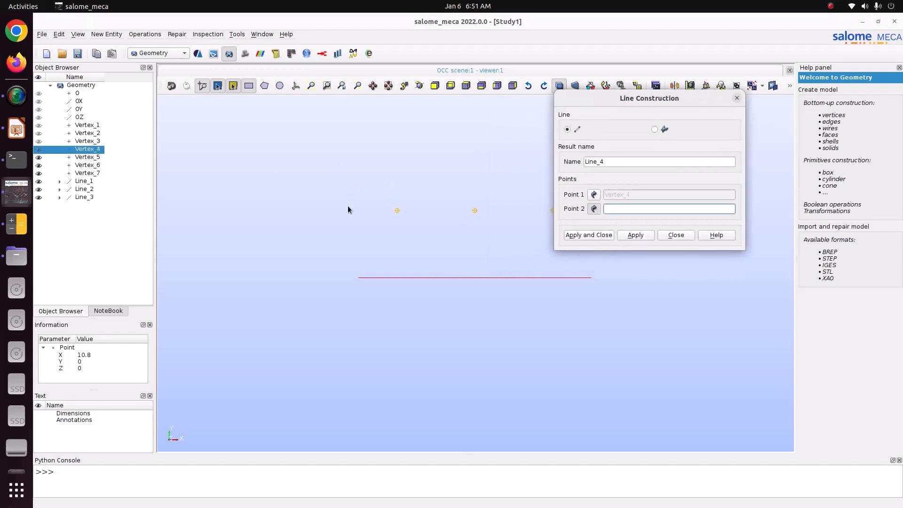
pyautogui.click(593, 195)
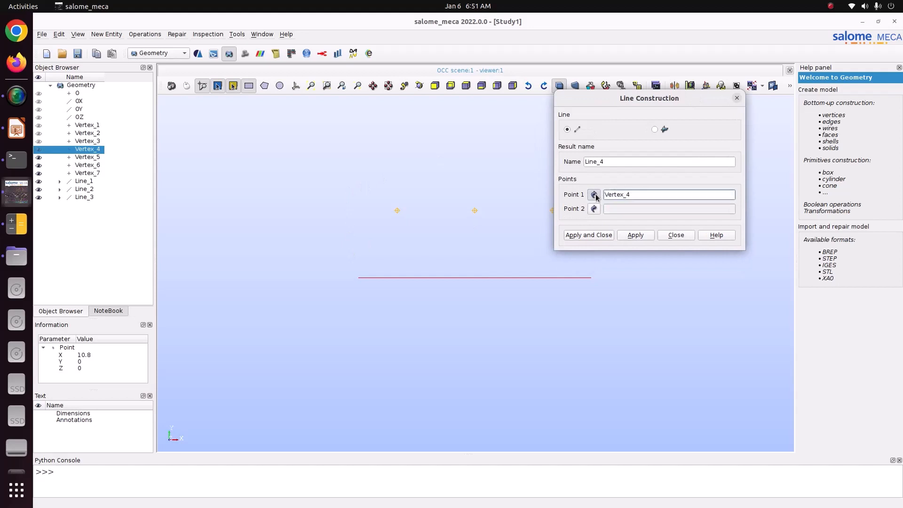
pyautogui.click(96, 126)
pyautogui.click(96, 158)
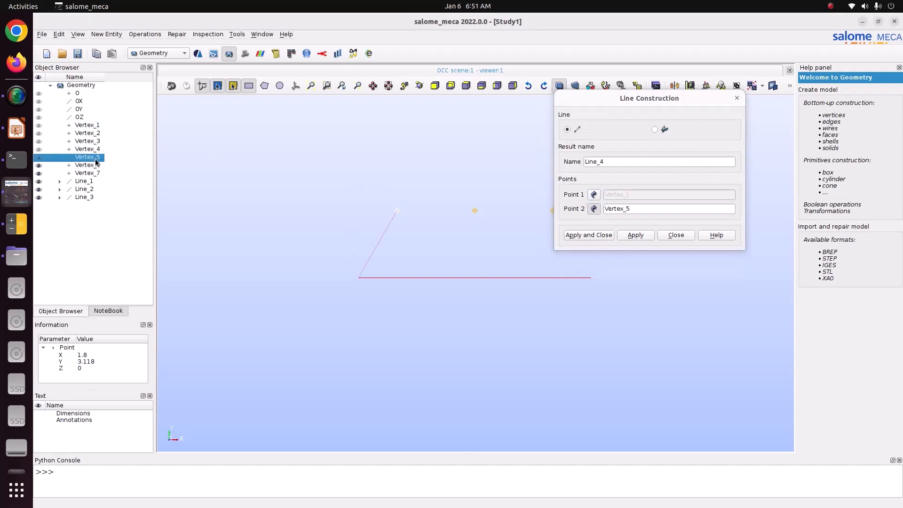
pyautogui.click(634, 234)
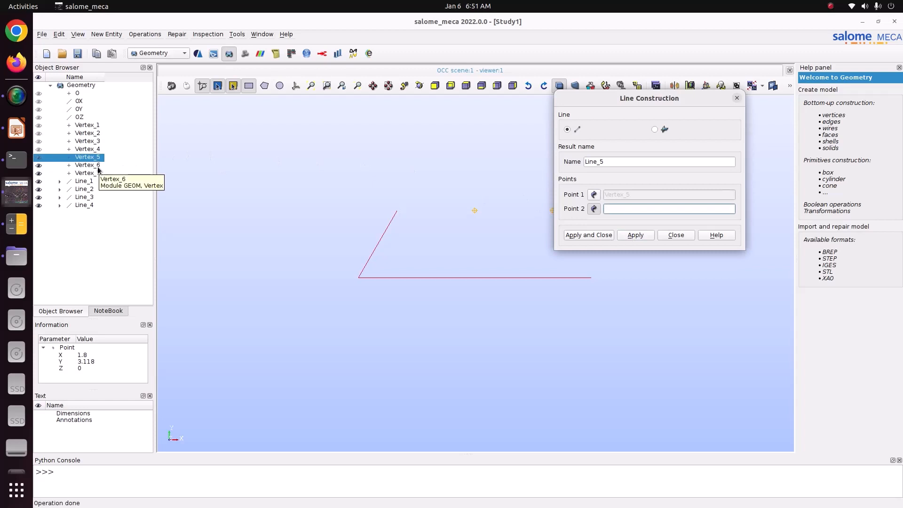
# Step: Check the member layout in the Impress slide, return to salome_meca and try to box-select the joint at Vertex_2 as the new line's second point
pyautogui.click(17, 128)
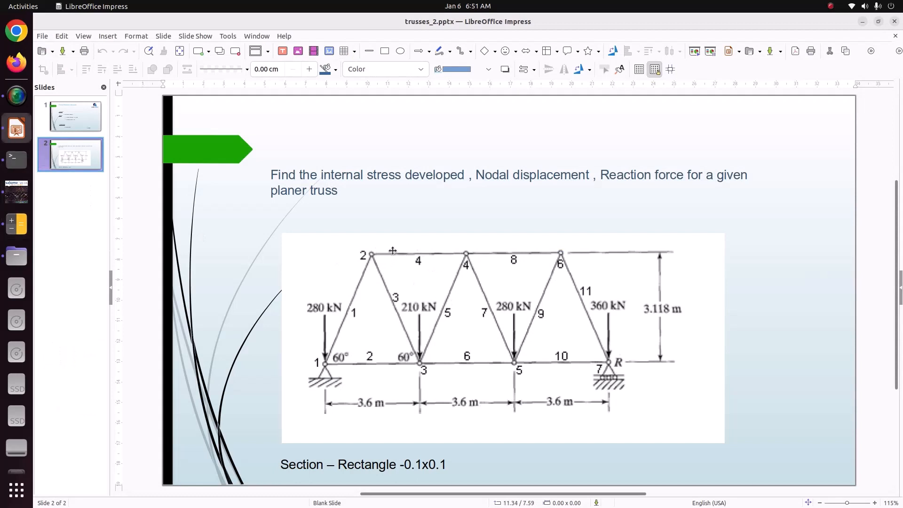
pyautogui.click(16, 191)
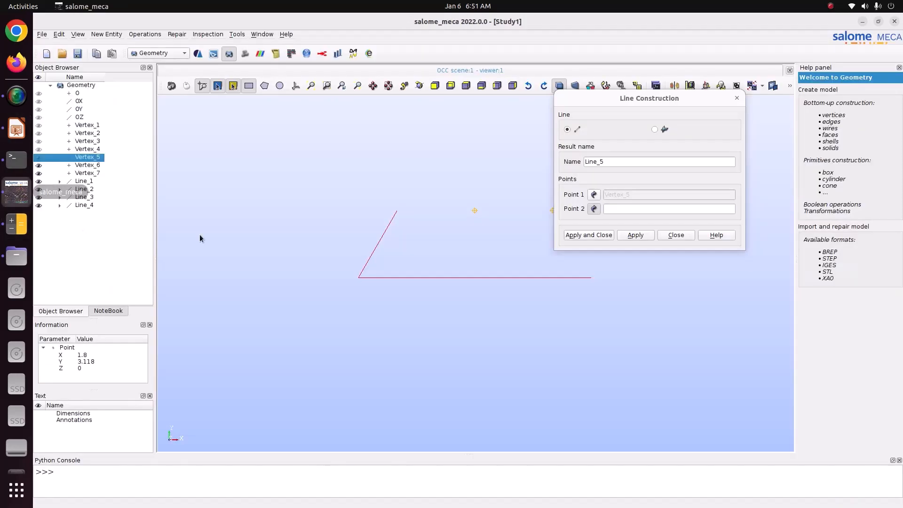
pyautogui.moveTo(410, 263); pyautogui.dragTo(454, 302)
pyautogui.click(636, 235)
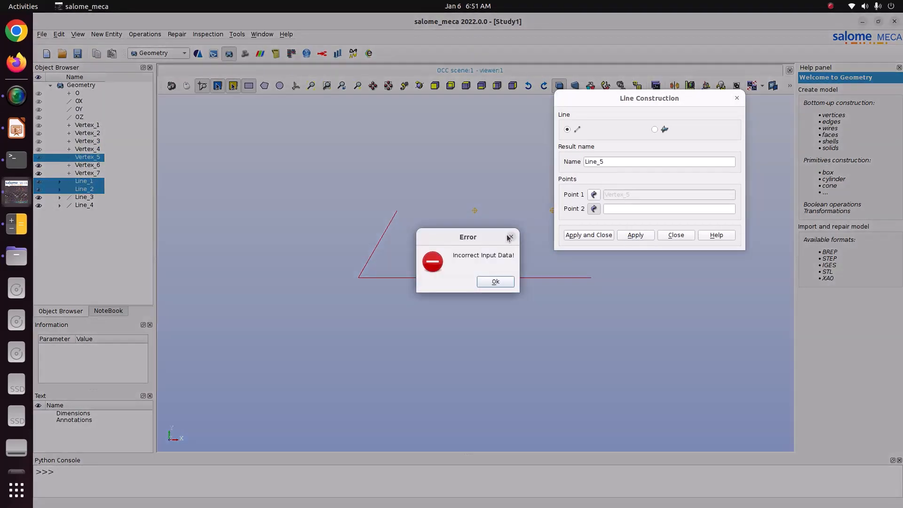
pyautogui.click(510, 238)
pyautogui.scroll(2, 423, 268)
pyautogui.moveTo(639, 111); pyautogui.dragTo(610, 109)
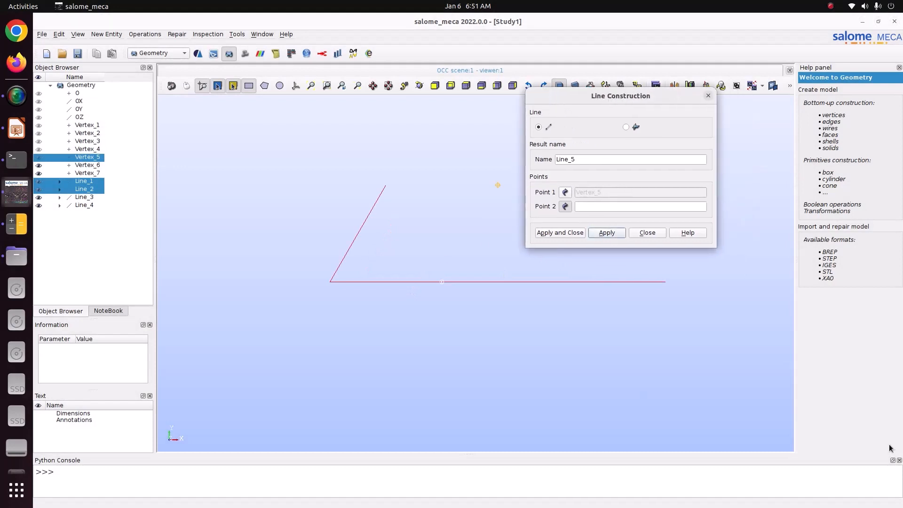
pyautogui.click(236, 195)
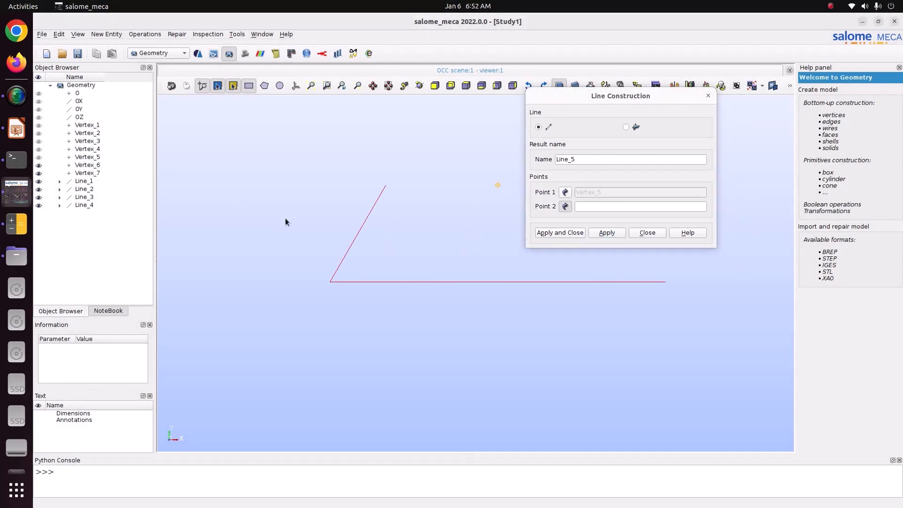
pyautogui.moveTo(372, 262); pyautogui.dragTo(433, 304)
pyautogui.click(564, 206)
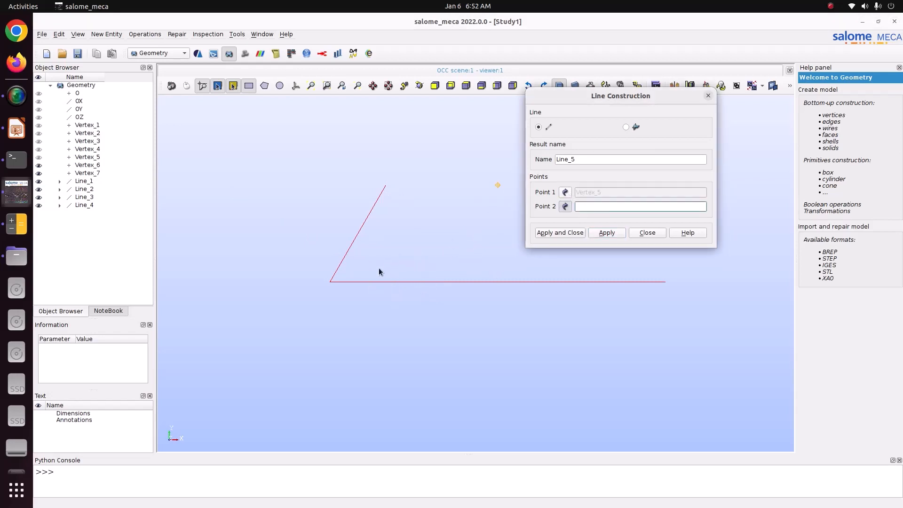
pyautogui.moveTo(379, 269); pyautogui.dragTo(482, 334)
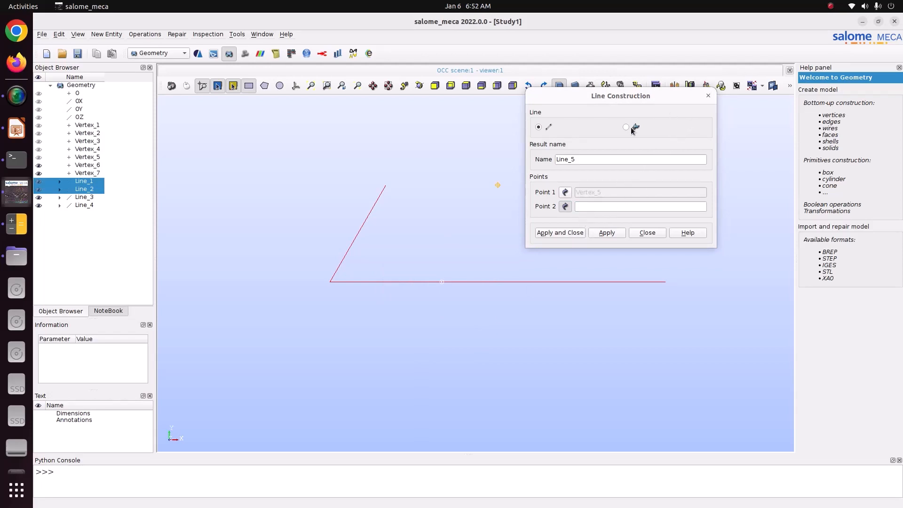
# Step: Create the first top chord line from Vertex_5 to Vertex_6
pyautogui.click(477, 205)
pyautogui.click(498, 185)
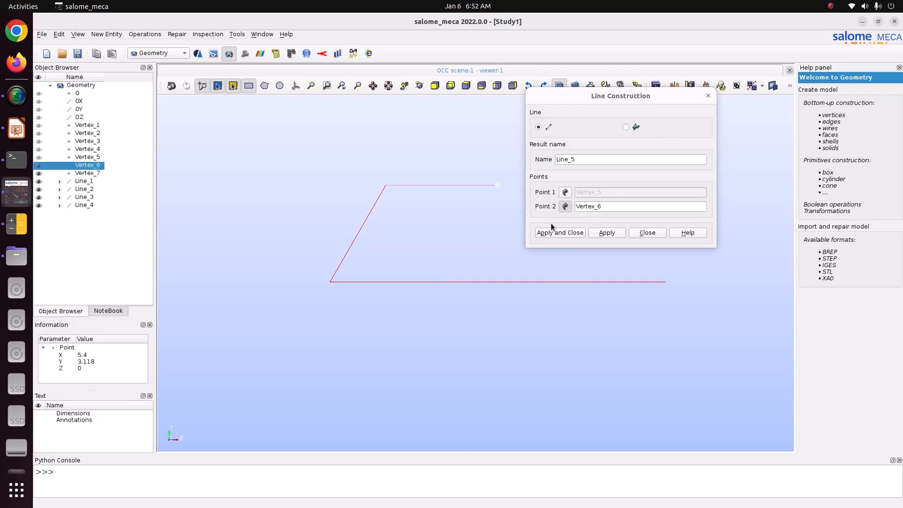
pyautogui.click(606, 232)
# Step: Try to create the line from Vertex_6 to Vertex_7 by box-selecting Vertex_7 in the viewer, and leave the line construction
pyautogui.moveTo(617, 95); pyautogui.dragTo(739, 107)
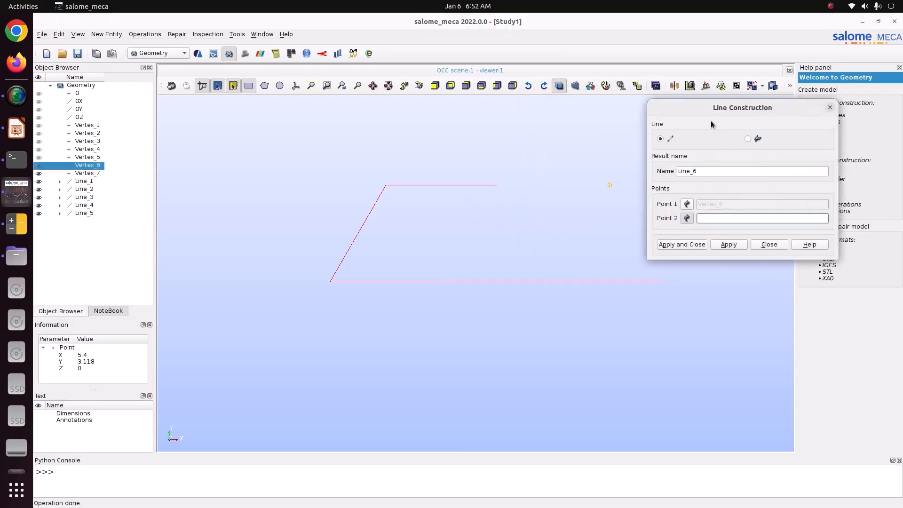
pyautogui.keyDown('shift'); pyautogui.moveTo(583, 179); pyautogui.dragTo(633, 227); pyautogui.keyUp('shift')
pyautogui.click(729, 244)
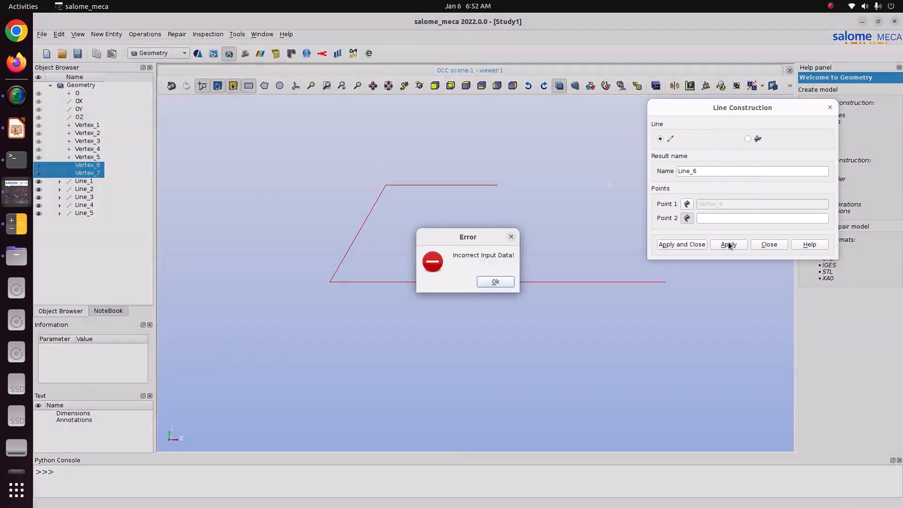
pyautogui.click(512, 237)
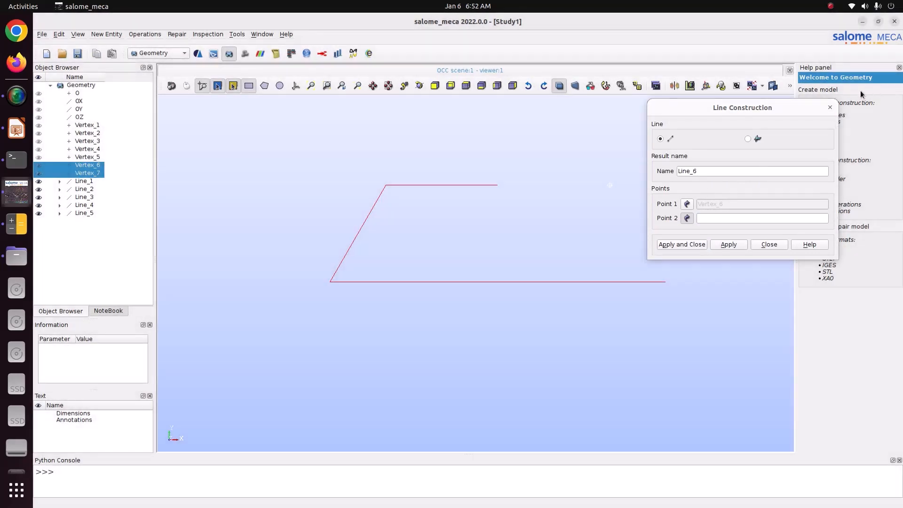
pyautogui.click(830, 108)
pyautogui.click(103, 35)
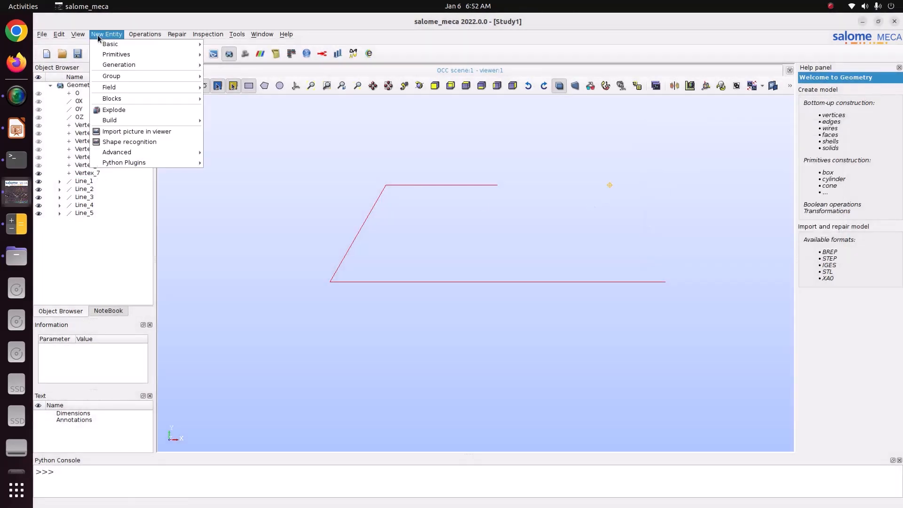
pyautogui.moveTo(101, 52)
pyautogui.click(225, 53)
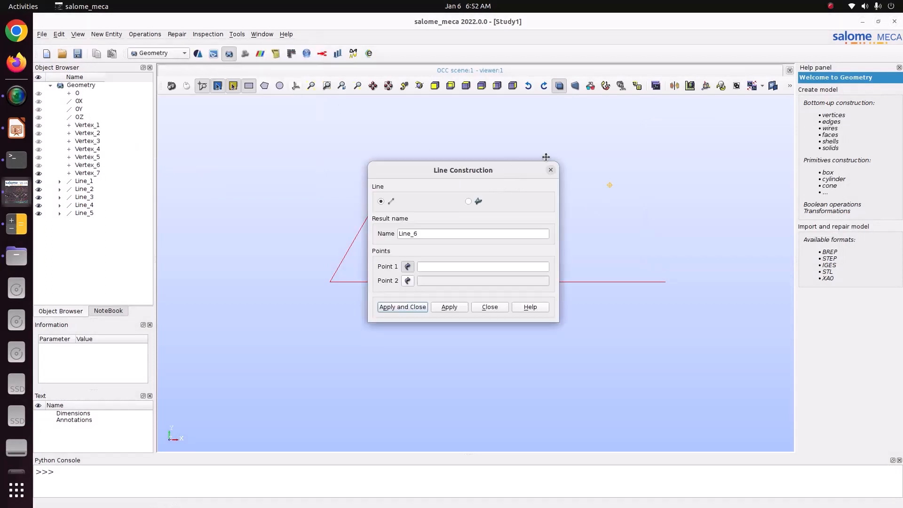
pyautogui.moveTo(517, 172); pyautogui.dragTo(697, 139)
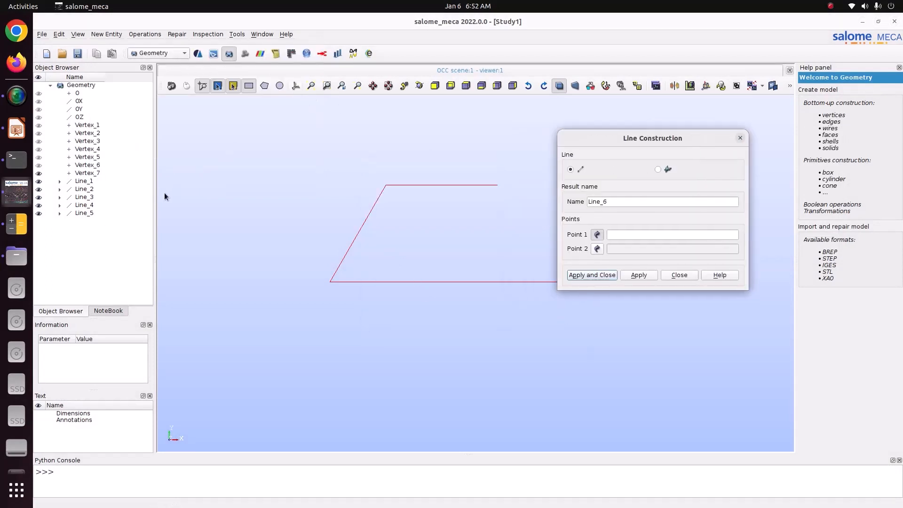
# Step: Show Vertex_1 through Vertex_6 in the viewer again and leave the line construction
pyautogui.click(40, 165)
pyautogui.click(40, 157)
pyautogui.click(39, 149)
pyautogui.click(39, 141)
pyautogui.click(40, 133)
pyautogui.click(40, 125)
pyautogui.moveTo(672, 145); pyautogui.dragTo(629, 136)
pyautogui.click(693, 134)
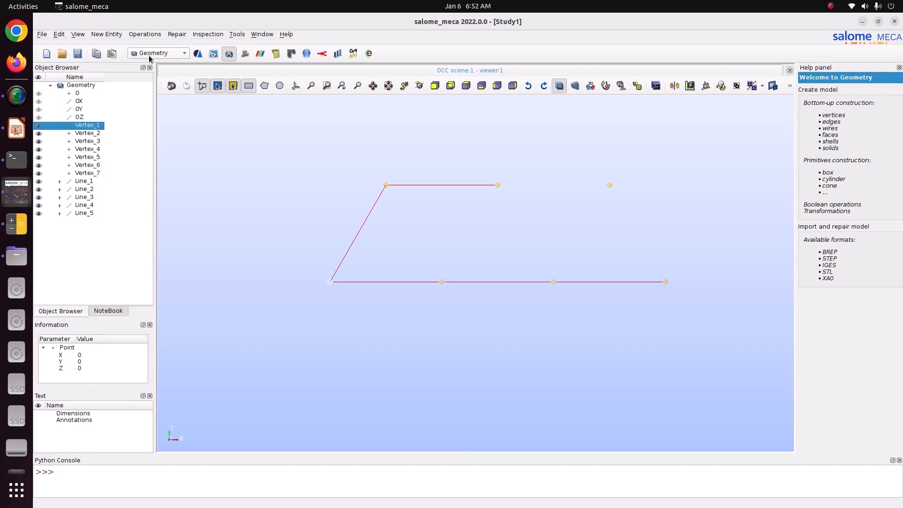
# Step: Create the second top chord line from the end of Line_5 at Vertex_6 to Vertex_7
pyautogui.click(114, 38)
pyautogui.moveTo(113, 44)
pyautogui.click(221, 54)
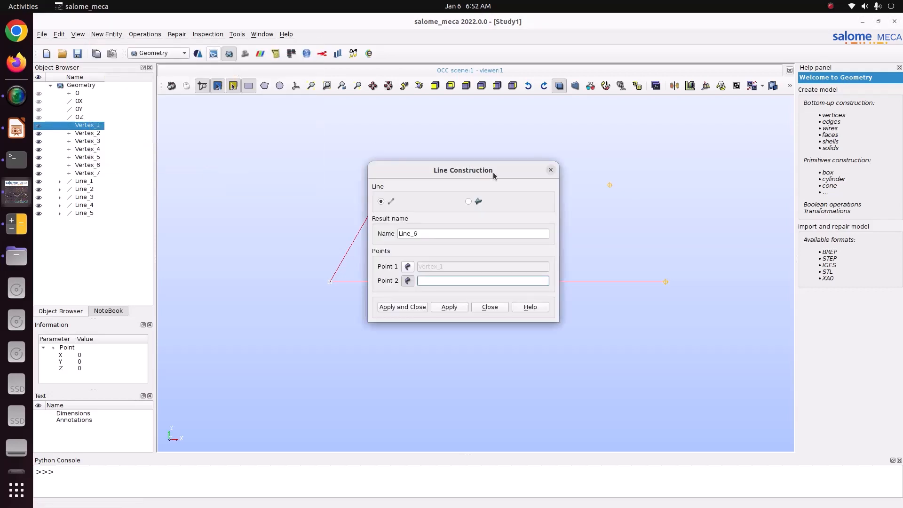
pyautogui.moveTo(580, 161); pyautogui.dragTo(816, 173)
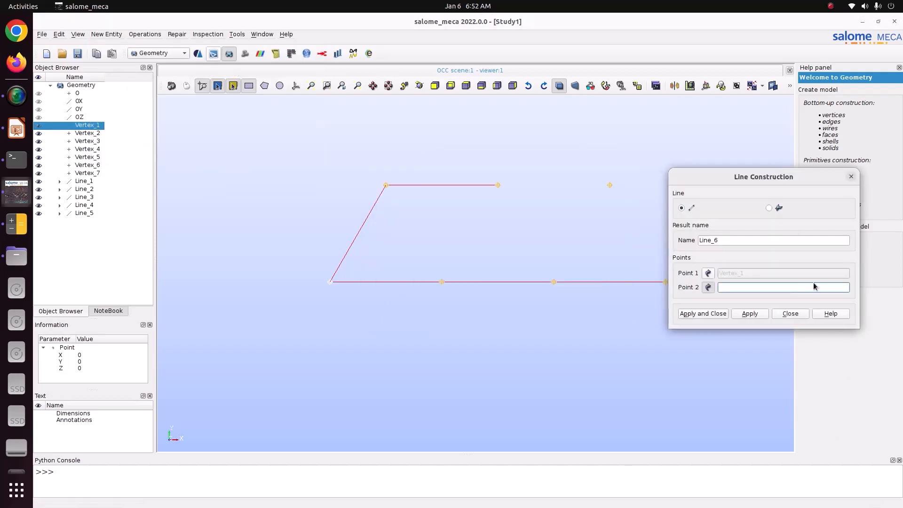
pyautogui.moveTo(753, 183); pyautogui.dragTo(768, 138)
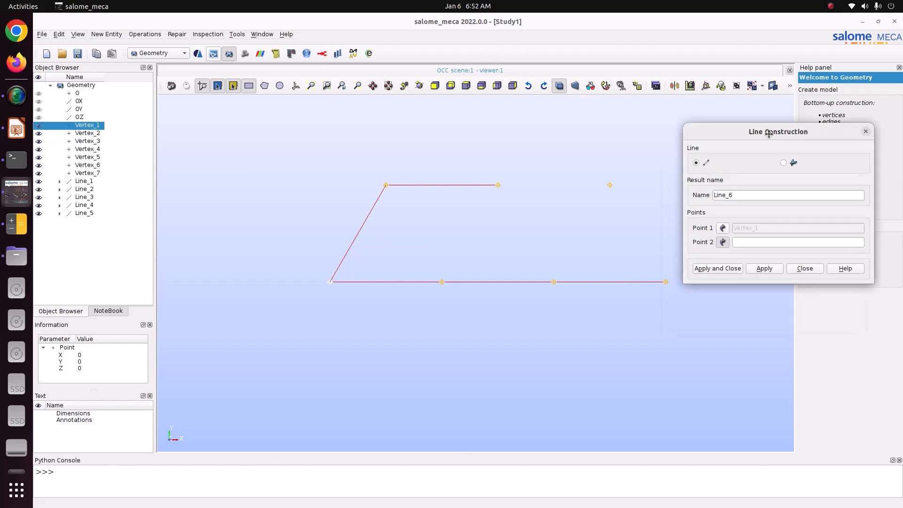
pyautogui.click(724, 228)
pyautogui.click(498, 185)
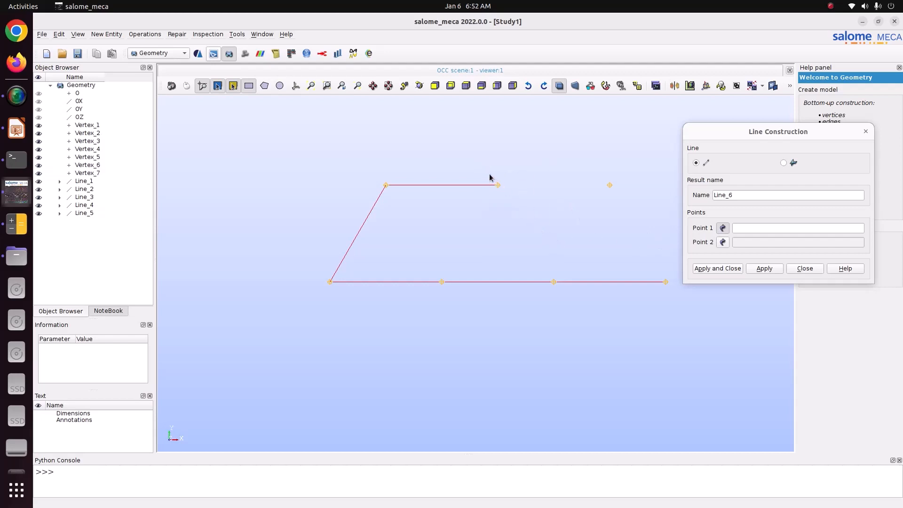
pyautogui.click(498, 186)
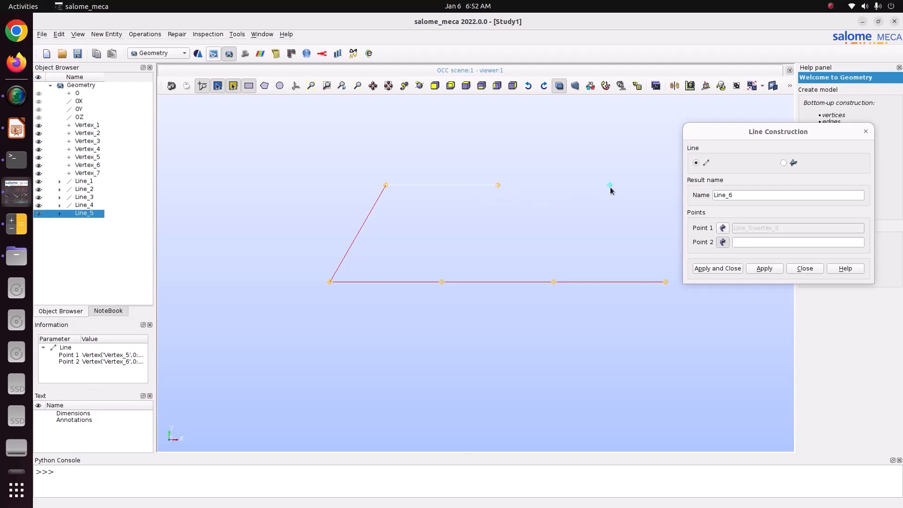
pyautogui.click(610, 190)
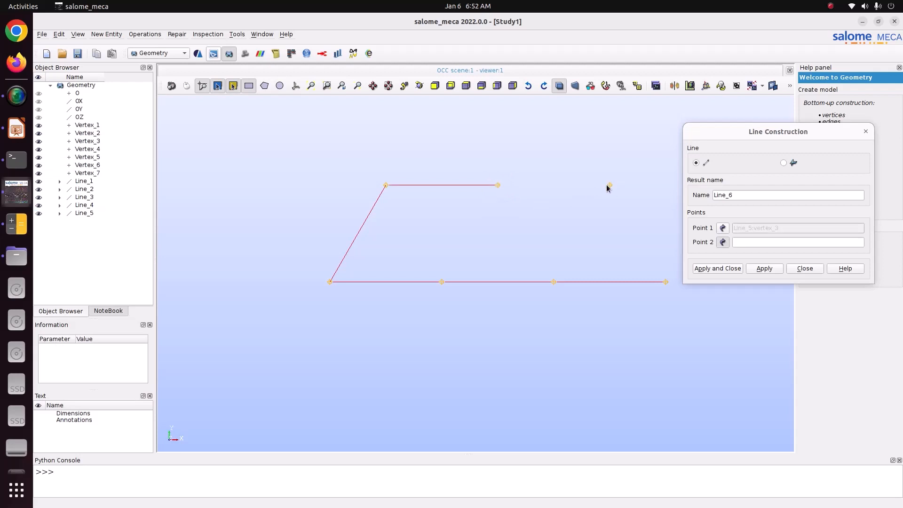
pyautogui.click(610, 185)
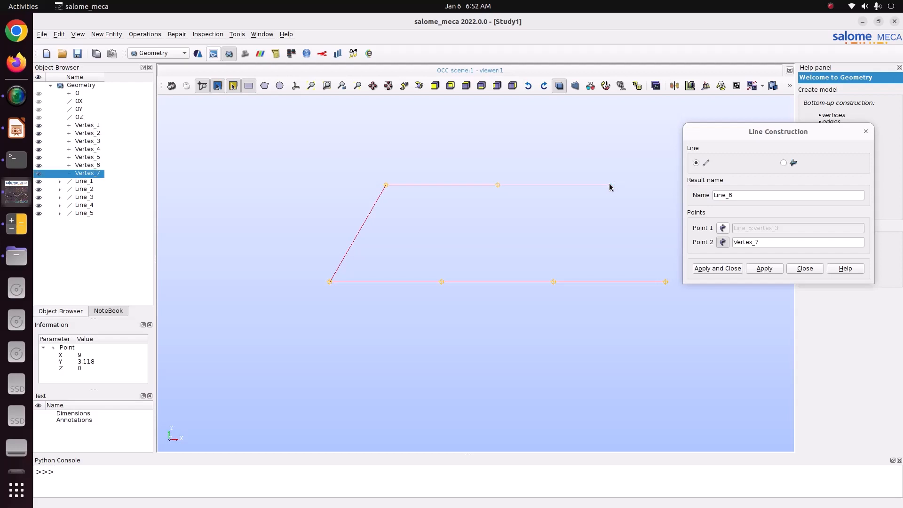
pyautogui.click(759, 269)
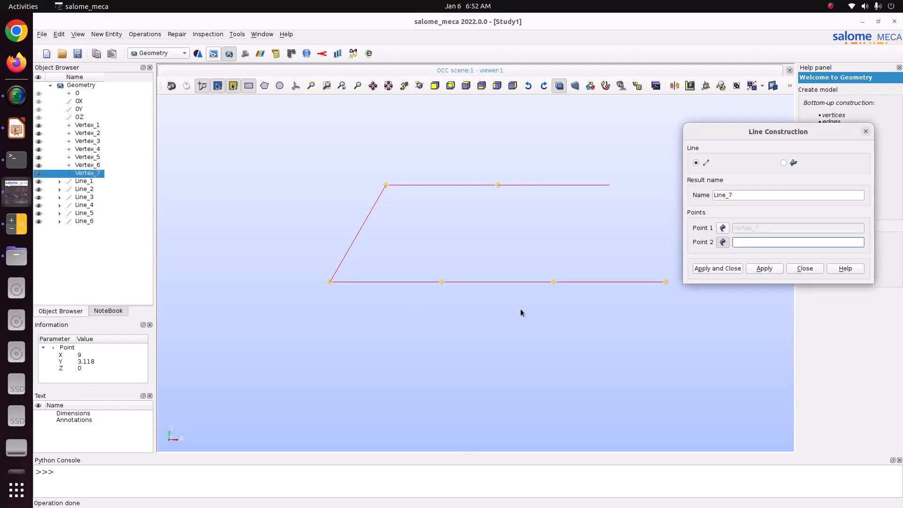
# Step: Create two diagonal lines, one from Vertex_5 down to Vertex_2 and one from Vertex_2 up to Vertex_6
pyautogui.click(722, 228)
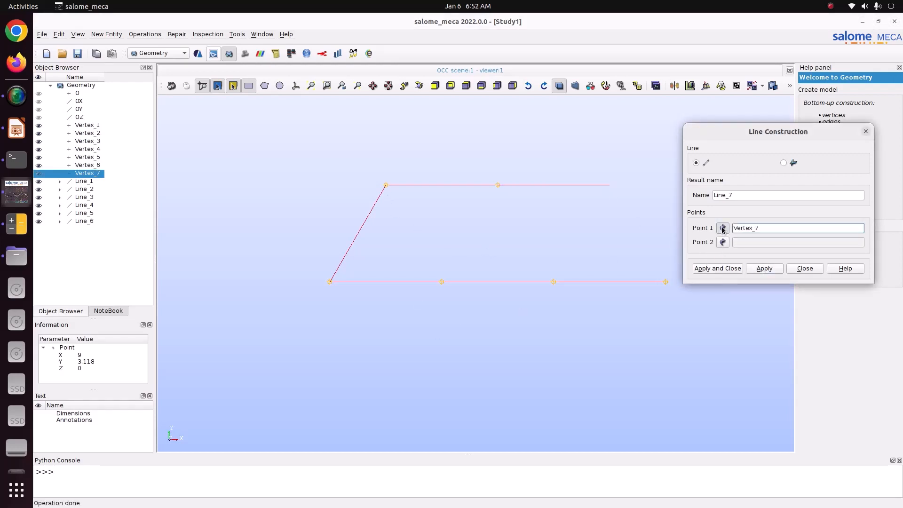
pyautogui.click(388, 187)
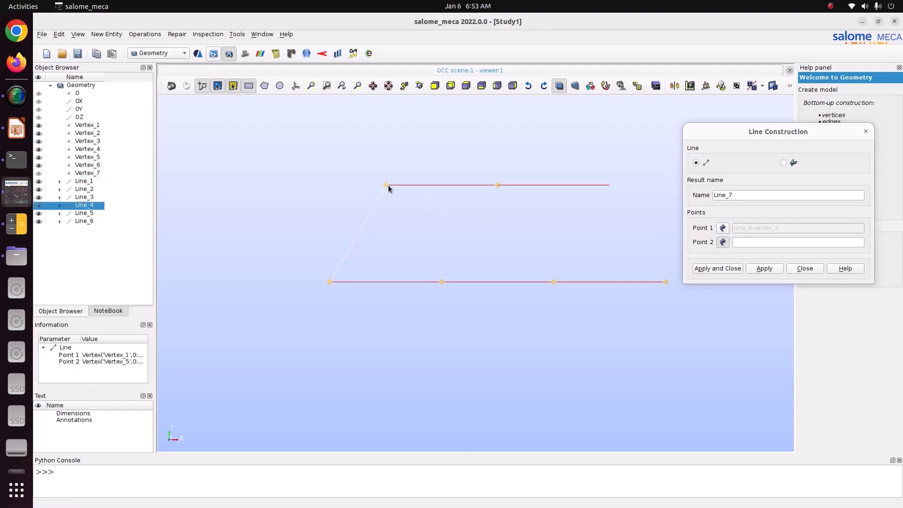
pyautogui.click(444, 283)
pyautogui.click(763, 268)
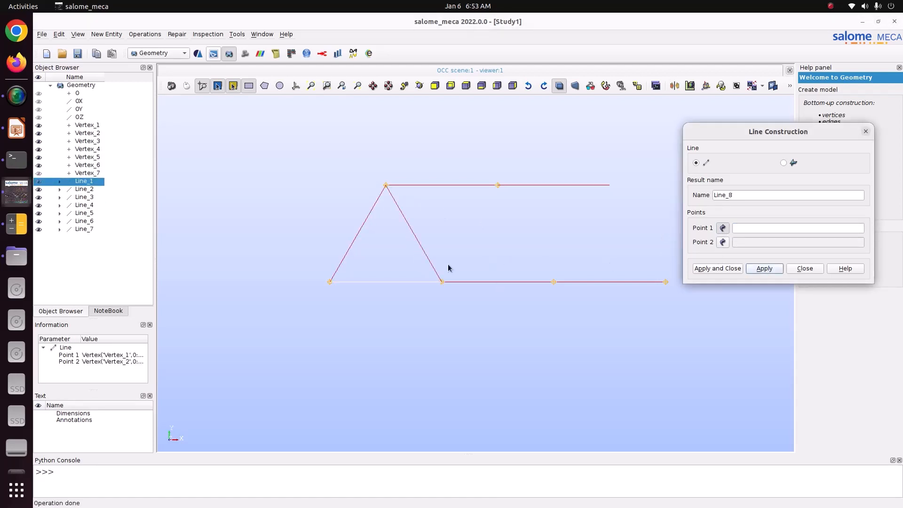
pyautogui.click(442, 283)
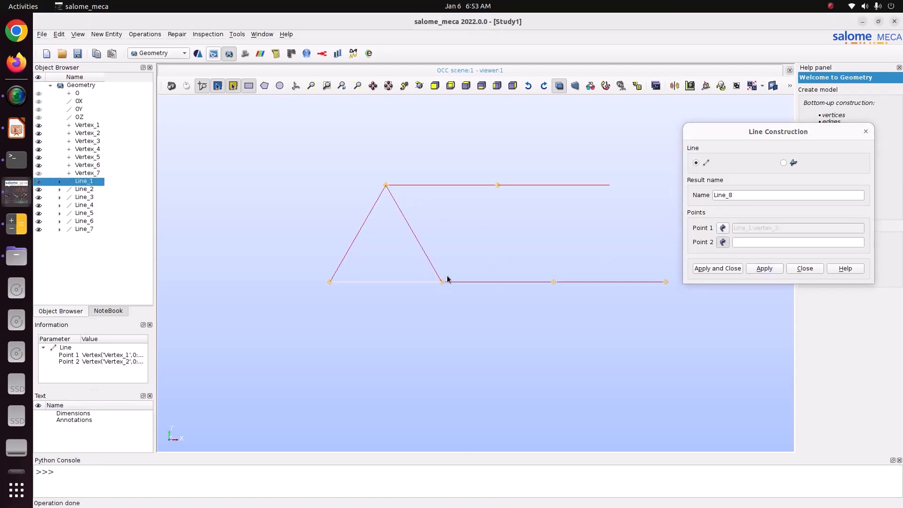
pyautogui.click(497, 184)
pyautogui.click(763, 269)
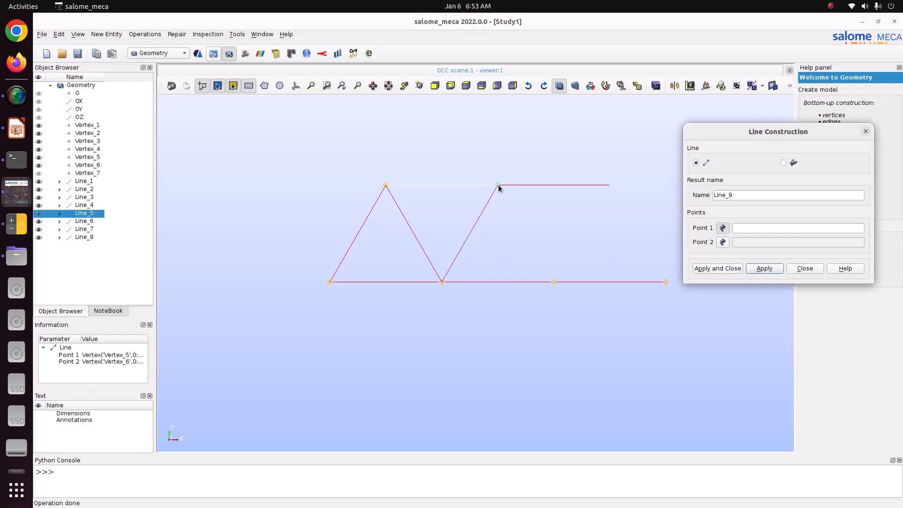
# Step: Create the diagonal lines from Vertex_6 down to Vertex_3 and from Vertex_3 up to Vertex_7
pyautogui.click(497, 185)
pyautogui.click(553, 281)
pyautogui.click(764, 268)
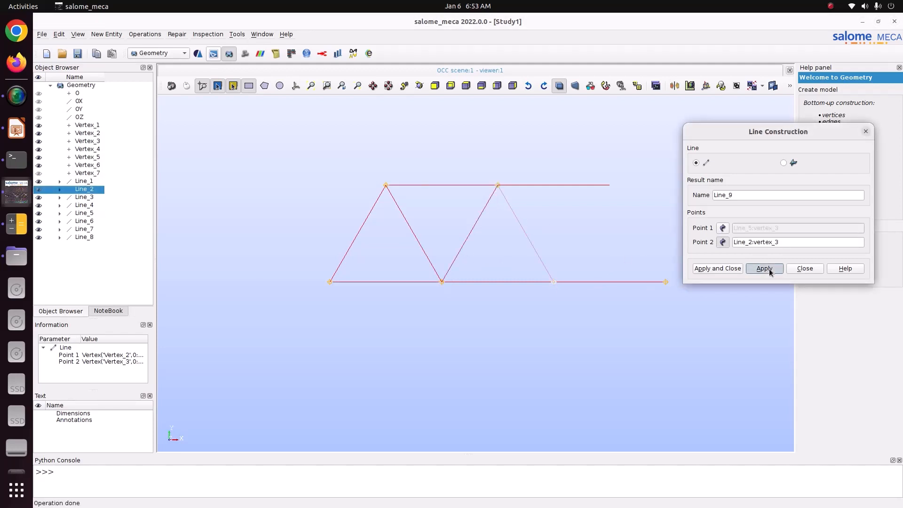
pyautogui.click(554, 282)
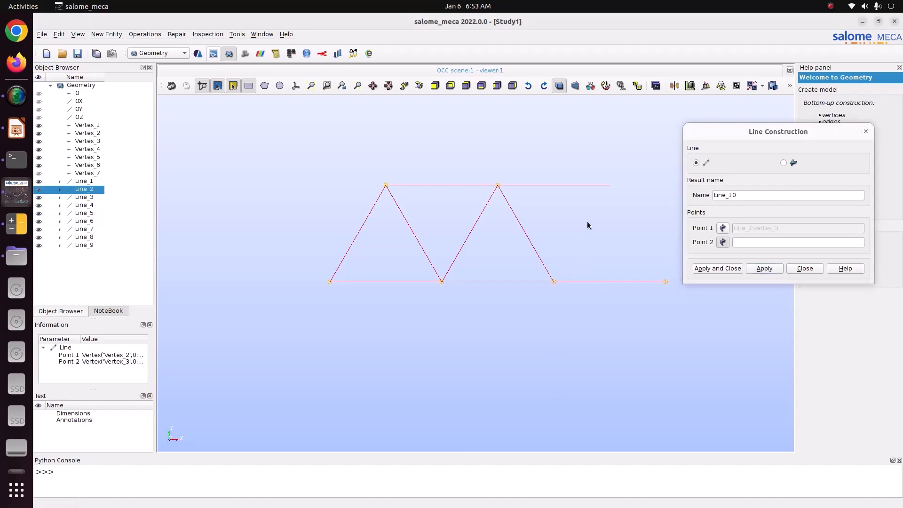
pyautogui.click(609, 186)
pyautogui.click(765, 269)
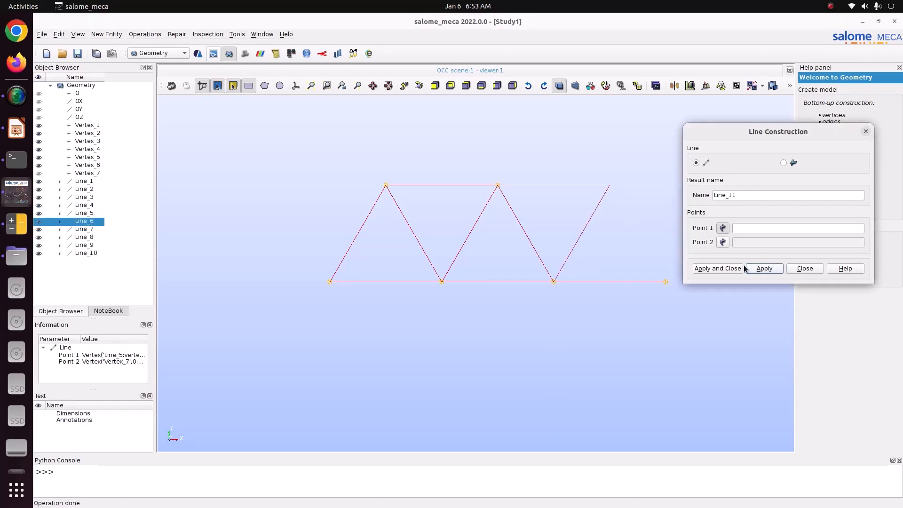
# Step: Create the last diagonal line from the end of Line_6 at Vertex_7 down to the end of Line_3 at Vertex_4 and finish the line construction
pyautogui.click(609, 185)
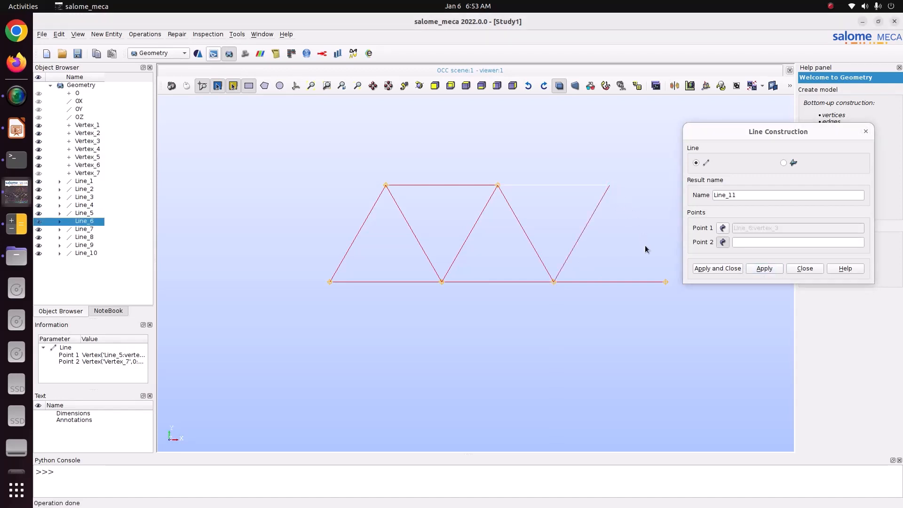
pyautogui.click(666, 282)
pyautogui.click(729, 268)
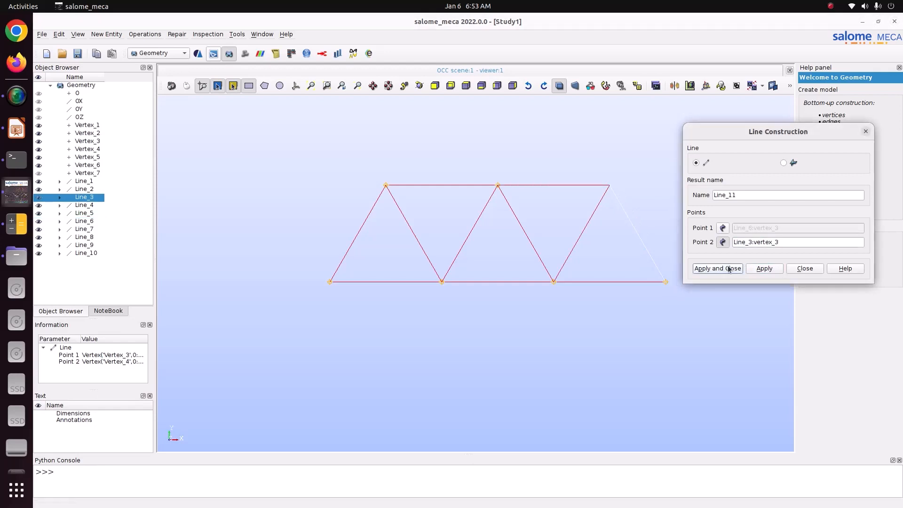
pyautogui.scroll(4, 539, 284)
pyautogui.scroll(-4, 537, 283)
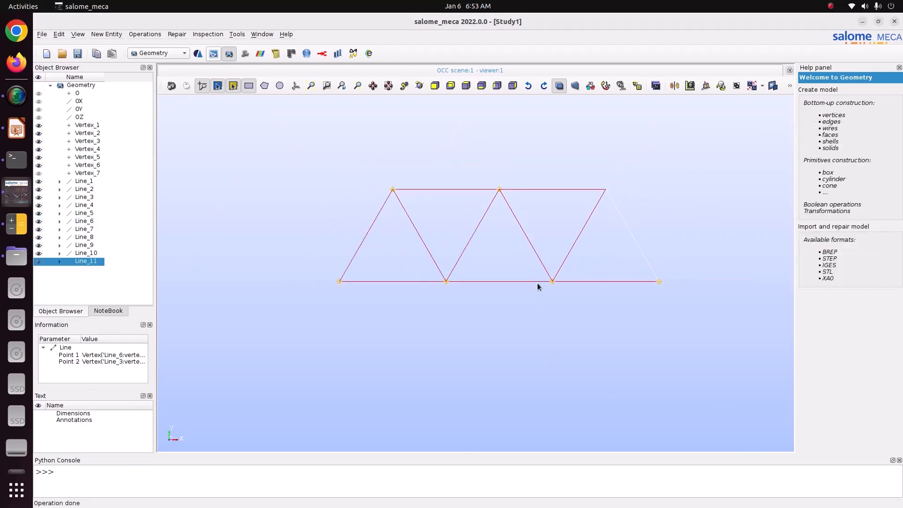
pyautogui.click(419, 85)
pyautogui.moveTo(442, 139); pyautogui.dragTo(483, 195)
pyautogui.click(466, 86)
pyautogui.click(467, 157)
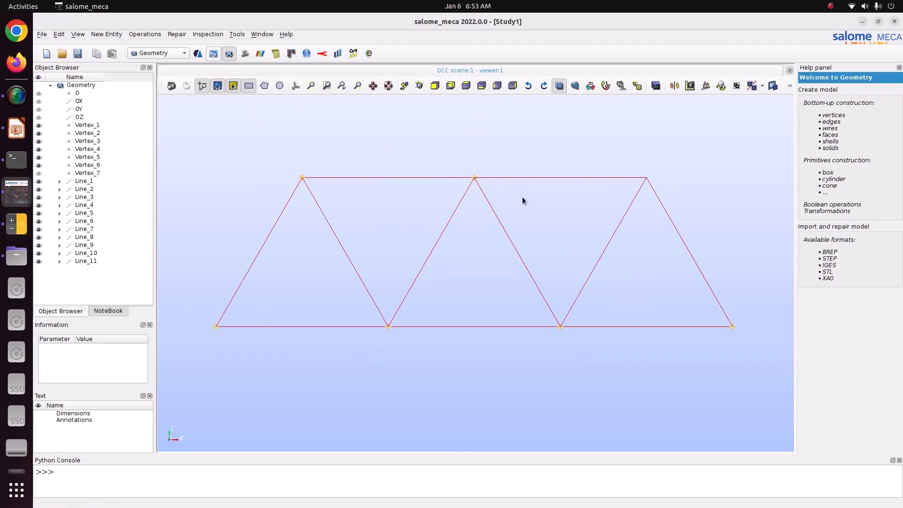
# Step: Check the truss slide, build a wire from Line_1 through Line_11, and display only that wire
pyautogui.click(17, 127)
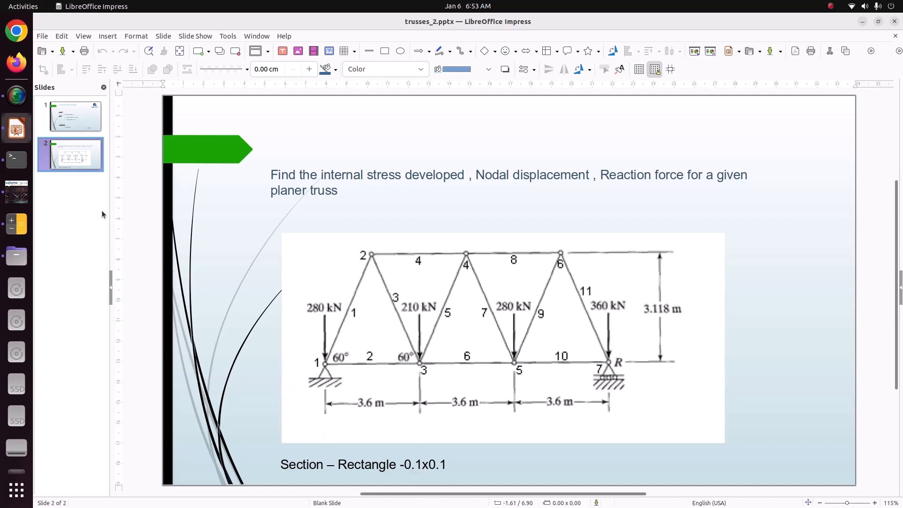
pyautogui.click(11, 191)
pyautogui.click(84, 182)
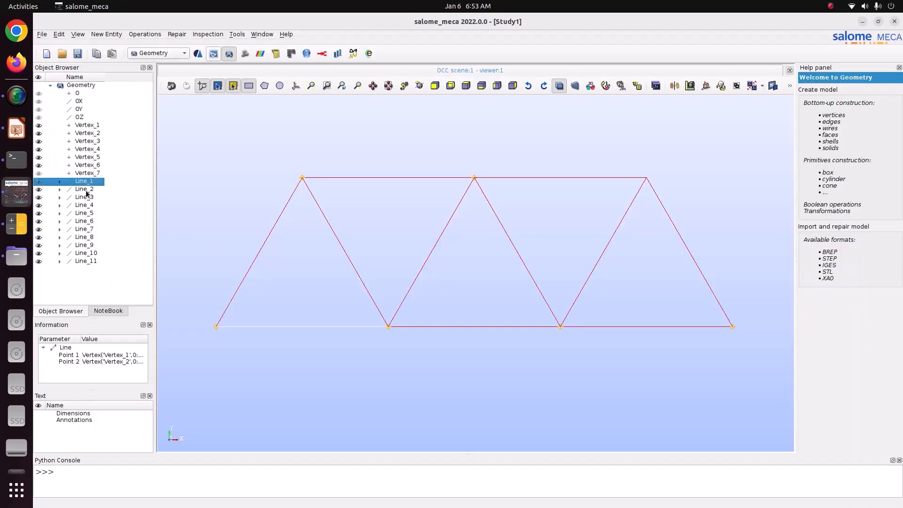
pyautogui.keyDown('shift'); pyautogui.click(88, 261); pyautogui.keyUp('shift')
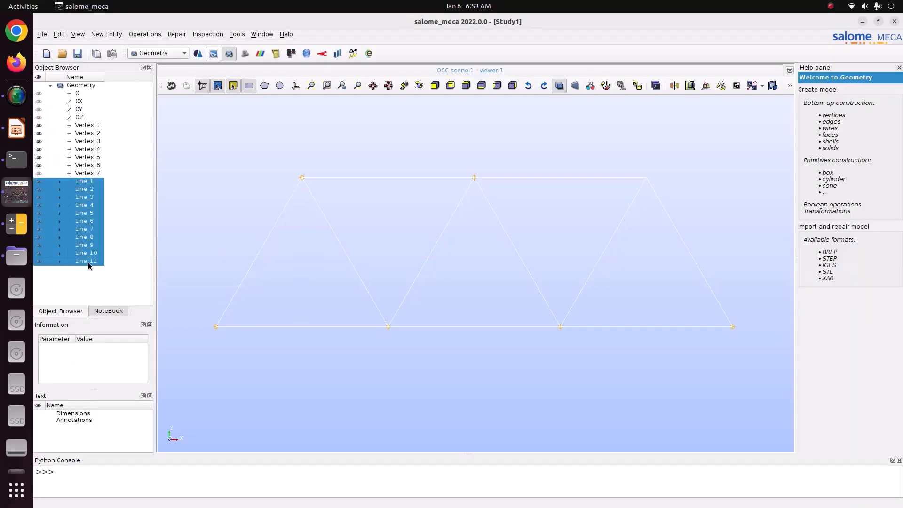
pyautogui.click(109, 215)
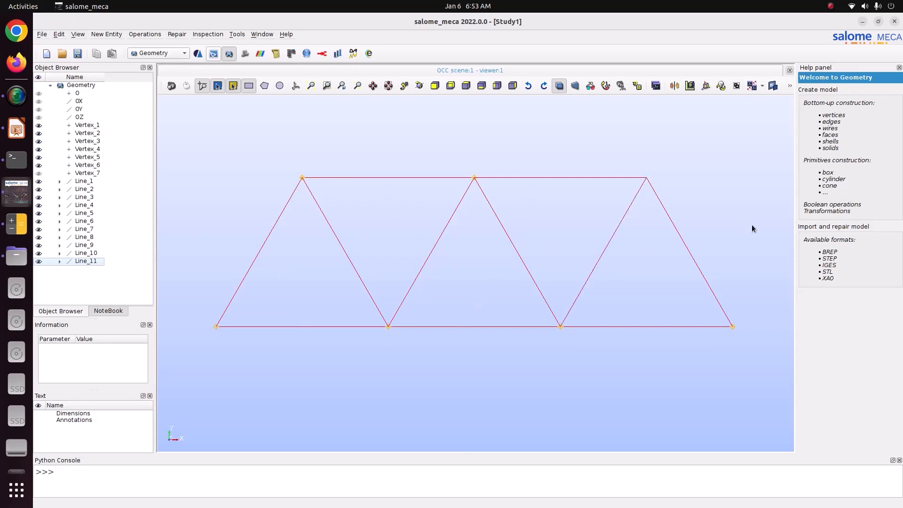
pyautogui.keyDown('shift'); pyautogui.click(79, 181); pyautogui.keyUp('shift')
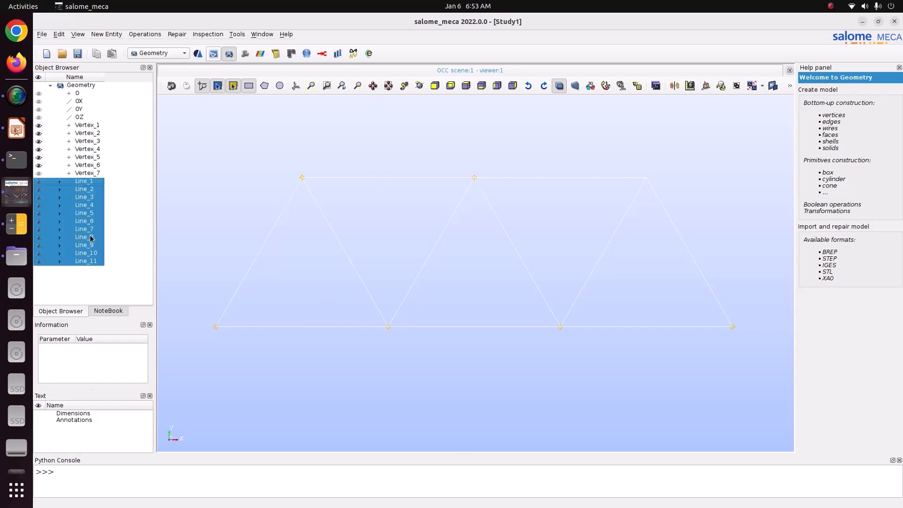
pyautogui.click(96, 36)
pyautogui.moveTo(115, 121)
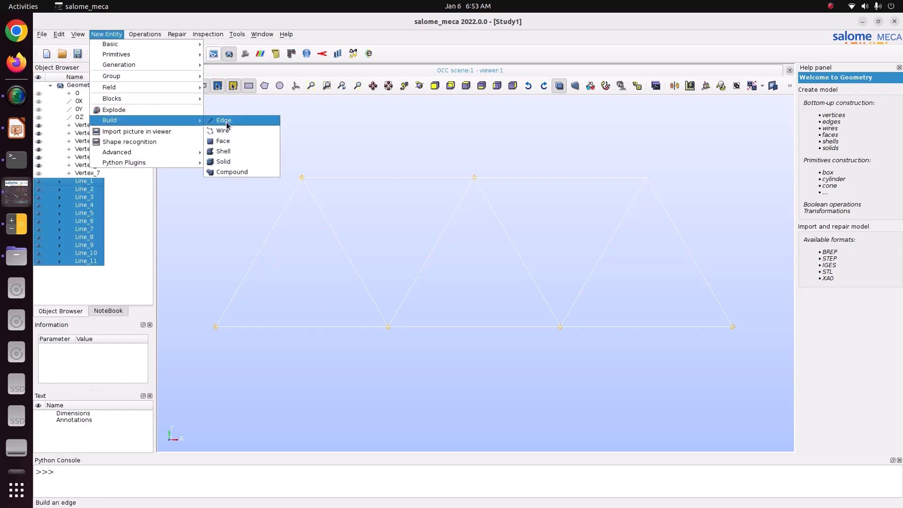
pyautogui.click(239, 131)
pyautogui.click(403, 322)
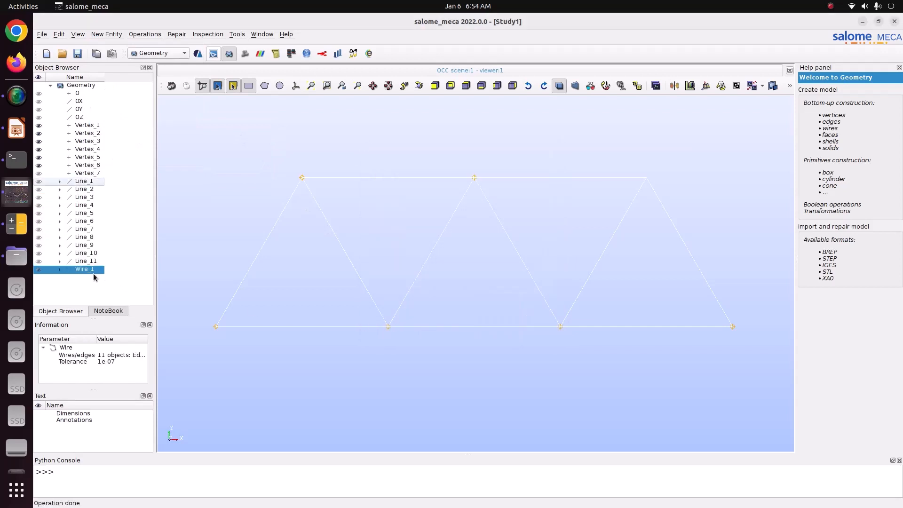
pyautogui.rightClick(94, 270)
pyautogui.click(178, 380)
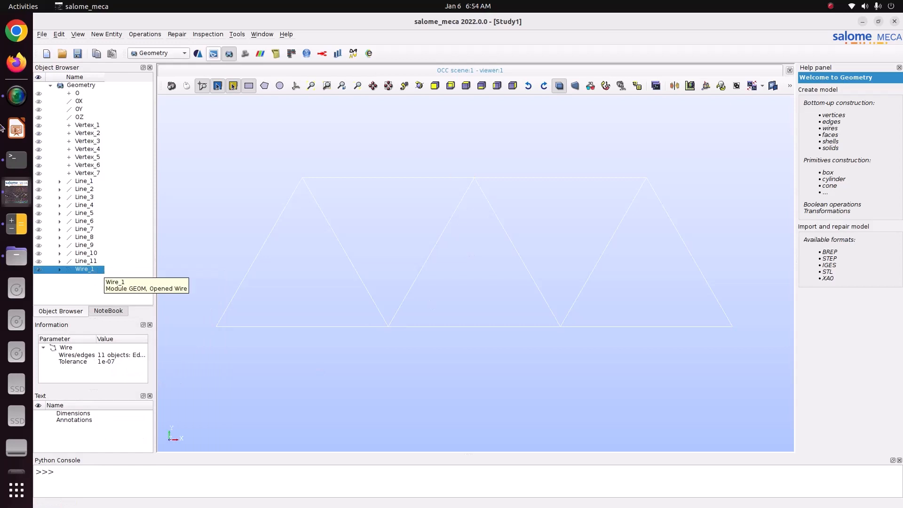
# Step: Save the study as Study1 in HDF format in the Pictures/CODE_ASTER/65_trusses-2 folder
pyautogui.click(41, 34)
pyautogui.click(72, 86)
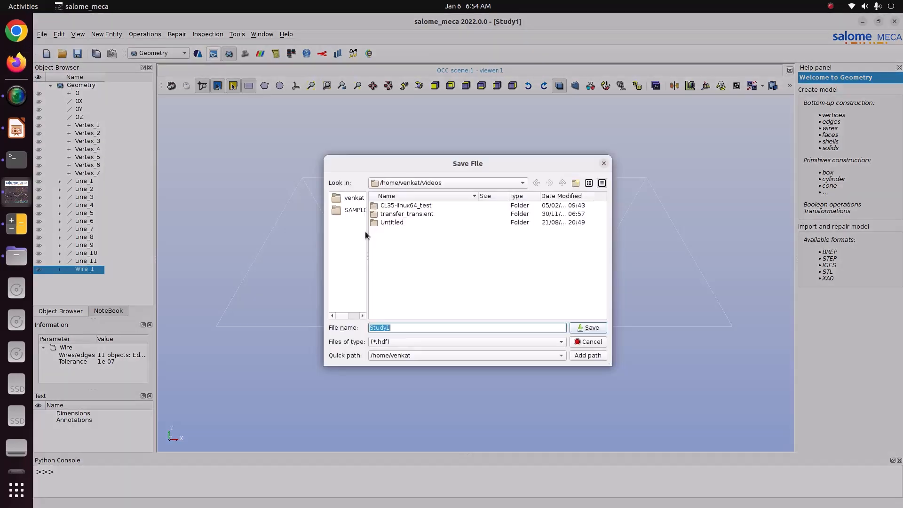
pyautogui.click(362, 198)
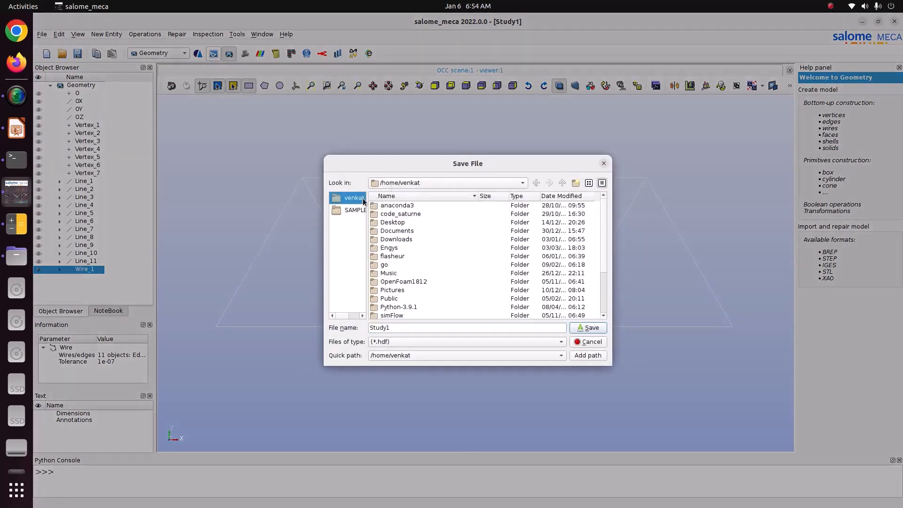
pyautogui.doubleClick(401, 288)
pyautogui.doubleClick(395, 214)
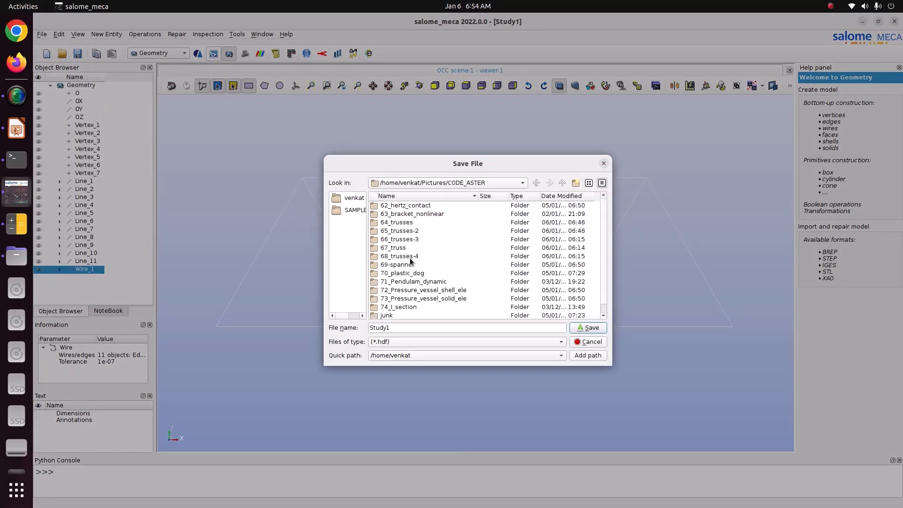
pyautogui.doubleClick(394, 230)
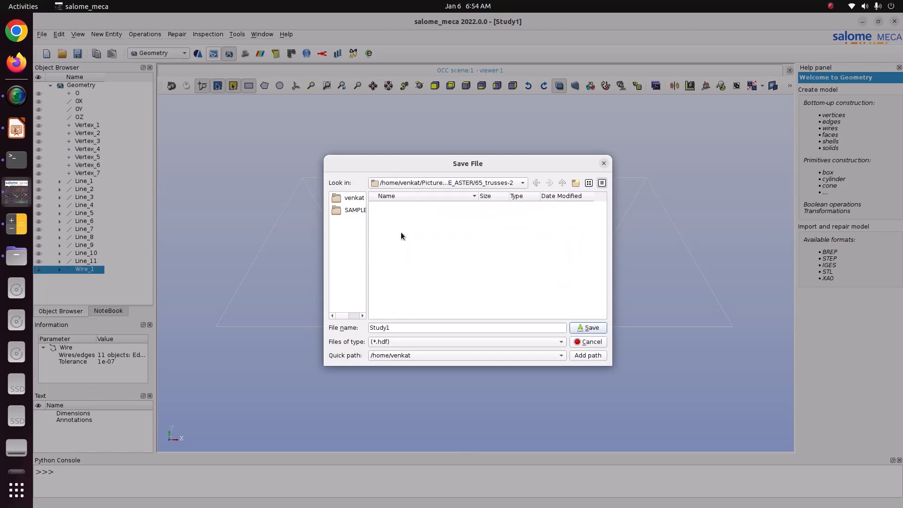
pyautogui.click(587, 328)
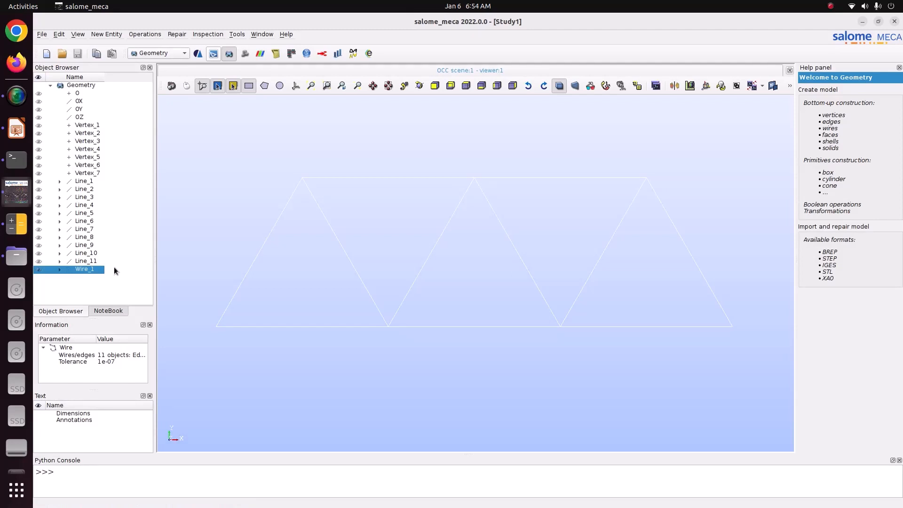
# Step: Create an edge group named beam containing all edges of Wire_1
pyautogui.click(17, 128)
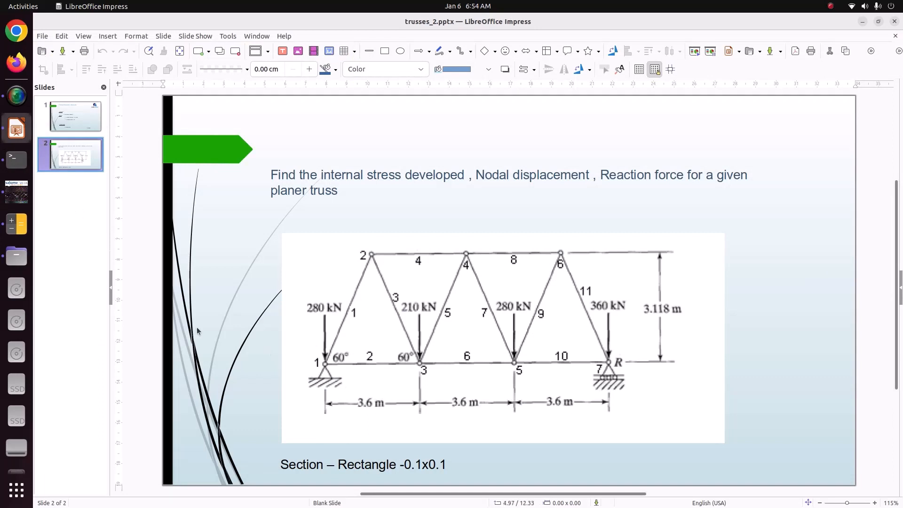
pyautogui.click(16, 192)
pyautogui.rightClick(83, 268)
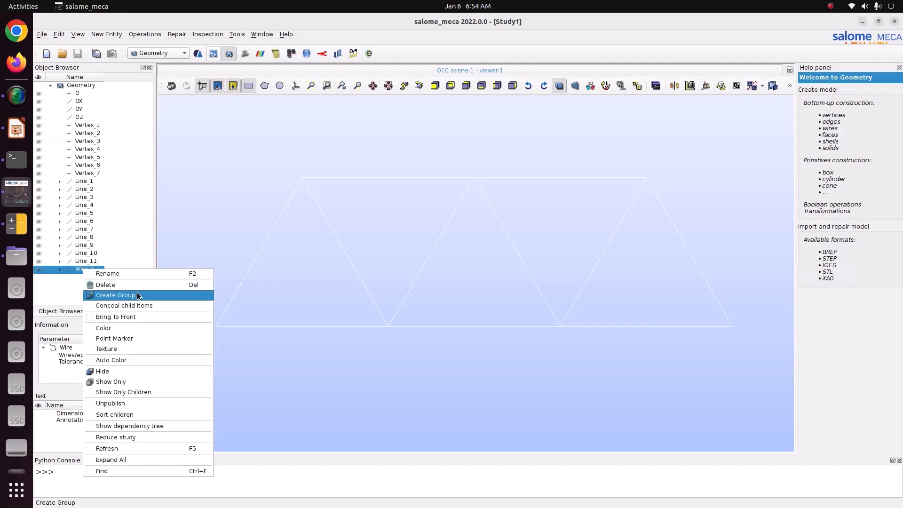
pyautogui.click(108, 296)
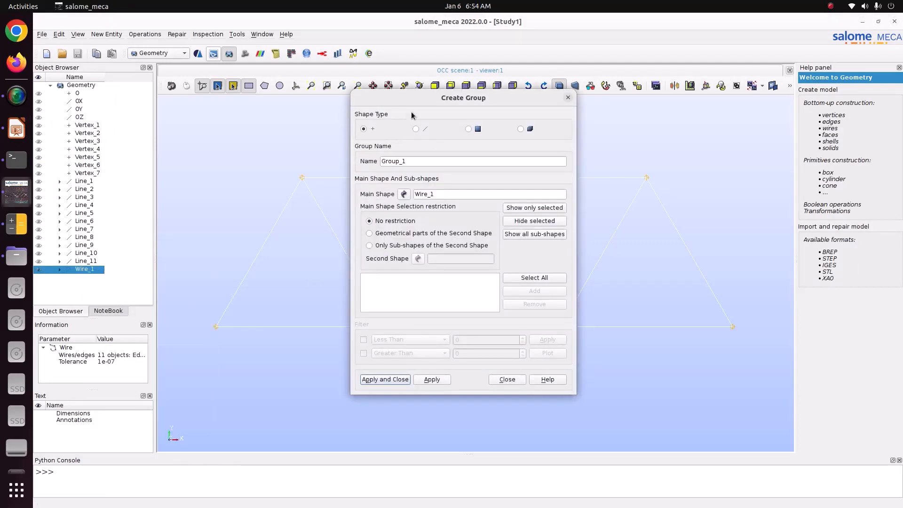
pyautogui.click(423, 129)
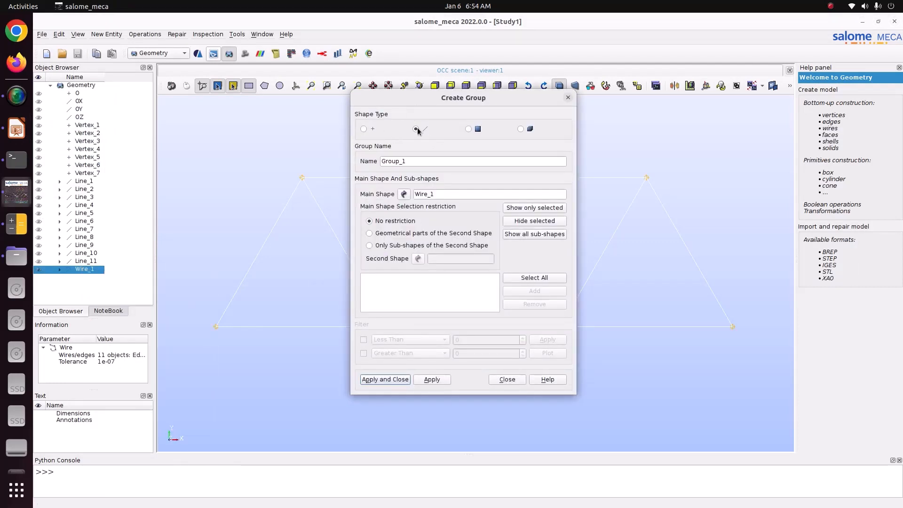
pyautogui.click(534, 277)
pyautogui.doubleClick(411, 161)
pyautogui.write('beam')
pyautogui.click(430, 379)
# Step: Create a vertex group named Fix_all from the leftmost bottom joint of Wire_1
pyautogui.click(364, 129)
pyautogui.moveTo(463, 98); pyautogui.dragTo(546, 87)
pyautogui.moveTo(204, 297); pyautogui.dragTo(223, 338)
pyautogui.click(637, 281)
pyautogui.doubleClick(498, 150)
pyautogui.write('Fix_all')
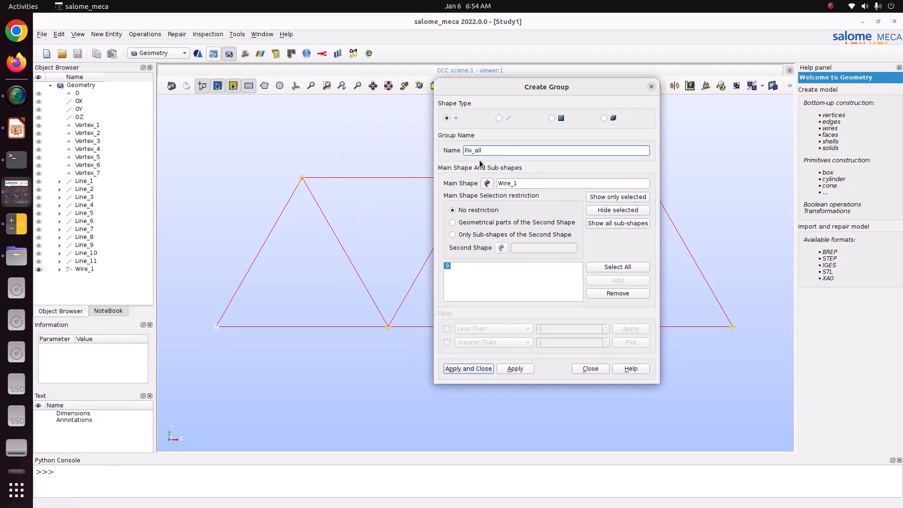
pyautogui.click(517, 371)
# Step: Create a vertex group named Roller from the rightmost bottom joint of Wire_1
pyautogui.moveTo(571, 86); pyautogui.dragTo(473, 70)
pyautogui.moveTo(714, 313); pyautogui.dragTo(741, 336)
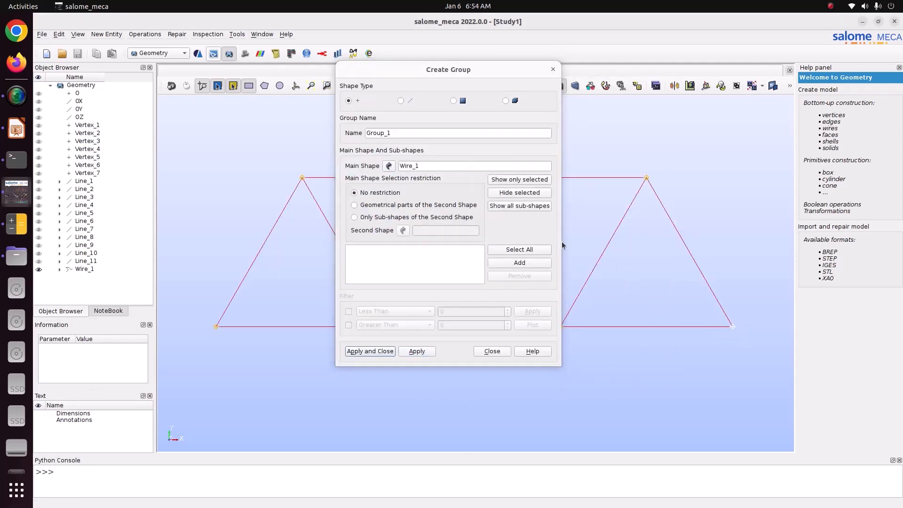
pyautogui.click(532, 264)
pyautogui.doubleClick(395, 133)
pyautogui.write('Roller')
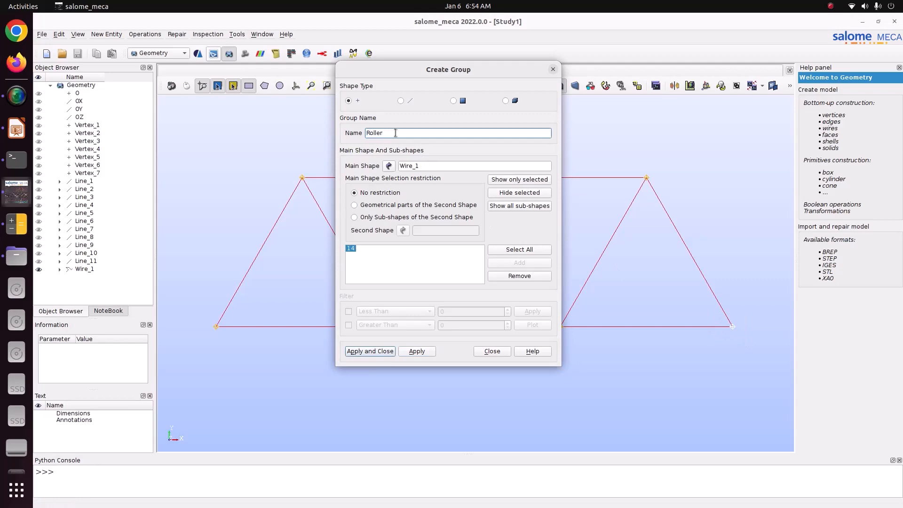
pyautogui.click(416, 350)
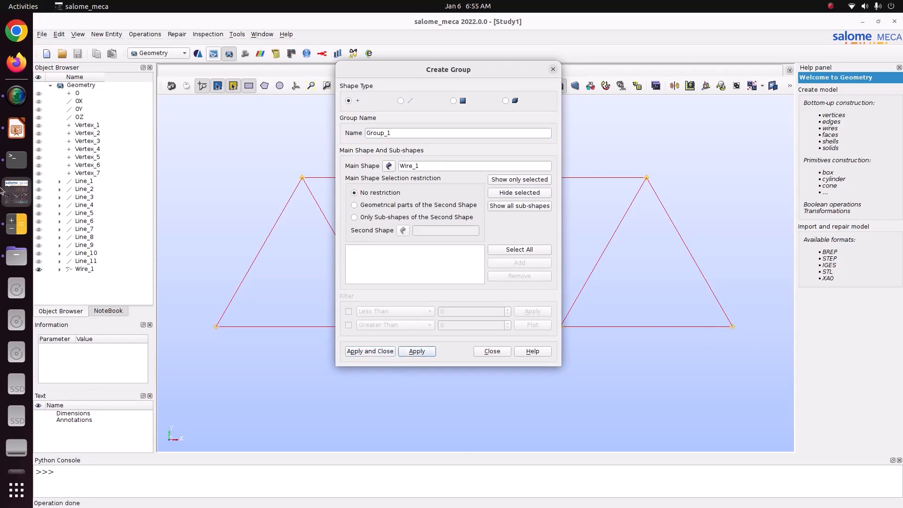
# Step: Check the loads on the truss slide and create a vertex group named FY1_280 from the leftmost bottom joint
pyautogui.click(14, 135)
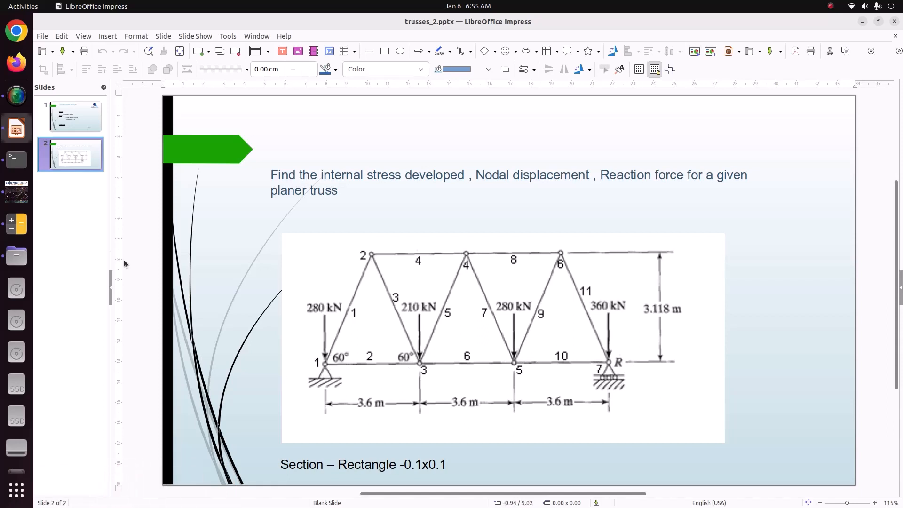
pyautogui.click(19, 193)
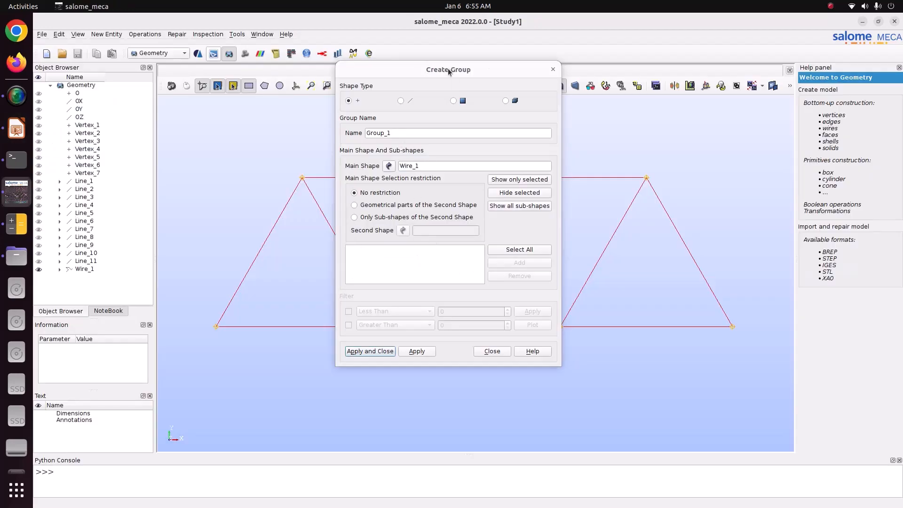
pyautogui.moveTo(449, 68); pyautogui.dragTo(522, 70)
pyautogui.moveTo(195, 306); pyautogui.dragTo(238, 368)
pyautogui.click(593, 264)
pyautogui.doubleClick(478, 135)
pyautogui.write('FY1_280')
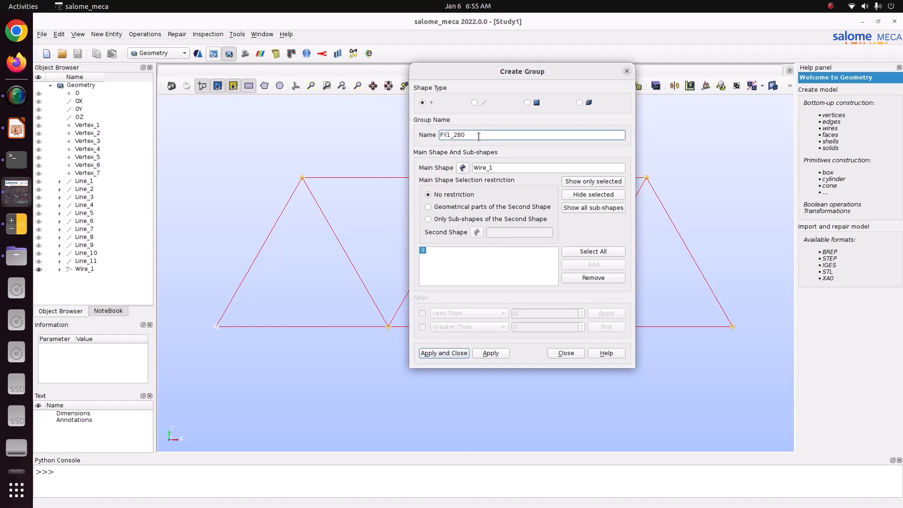
pyautogui.click(494, 353)
# Step: Create a vertex group named FY2_210 from the second bottom joint from the left, checking its load on the truss slide
pyautogui.moveTo(515, 70); pyautogui.dragTo(655, 65)
pyautogui.moveTo(362, 308); pyautogui.dragTo(414, 353)
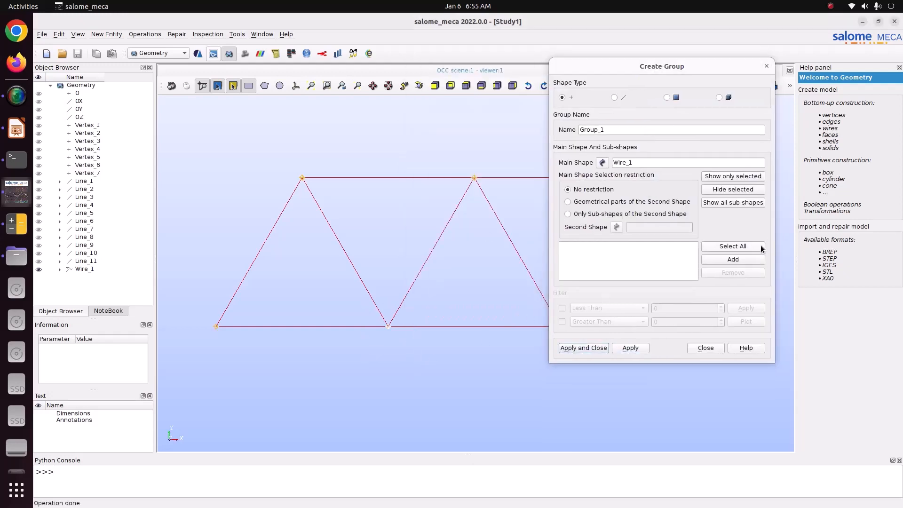
pyautogui.click(733, 259)
pyautogui.doubleClick(611, 129)
pyautogui.write('FY2_')
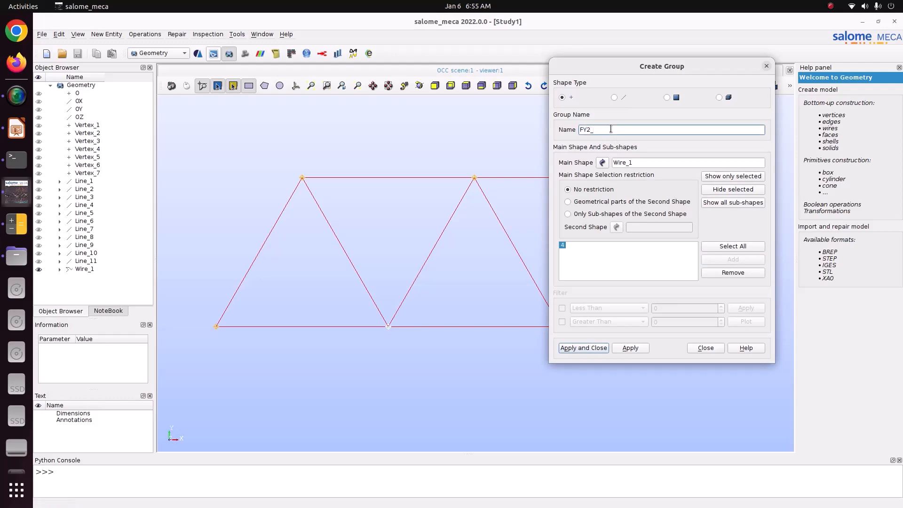
pyautogui.click(17, 128)
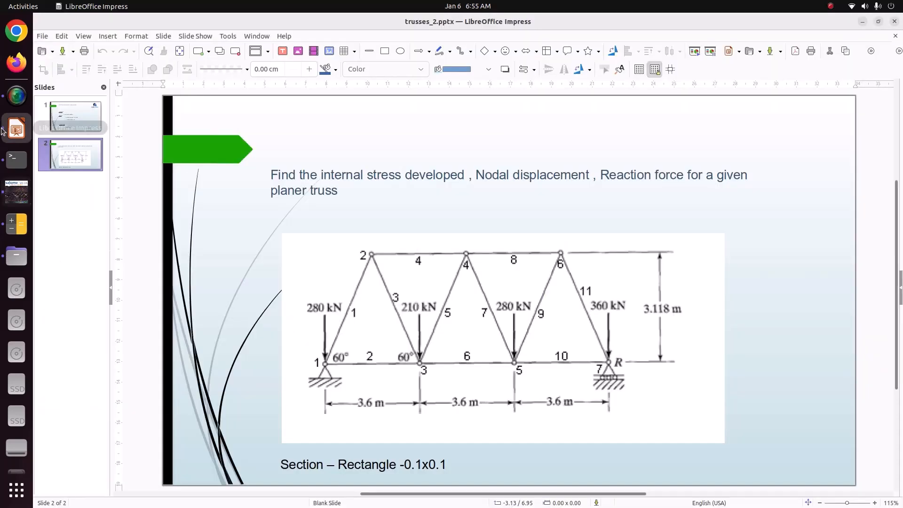
pyautogui.click(17, 192)
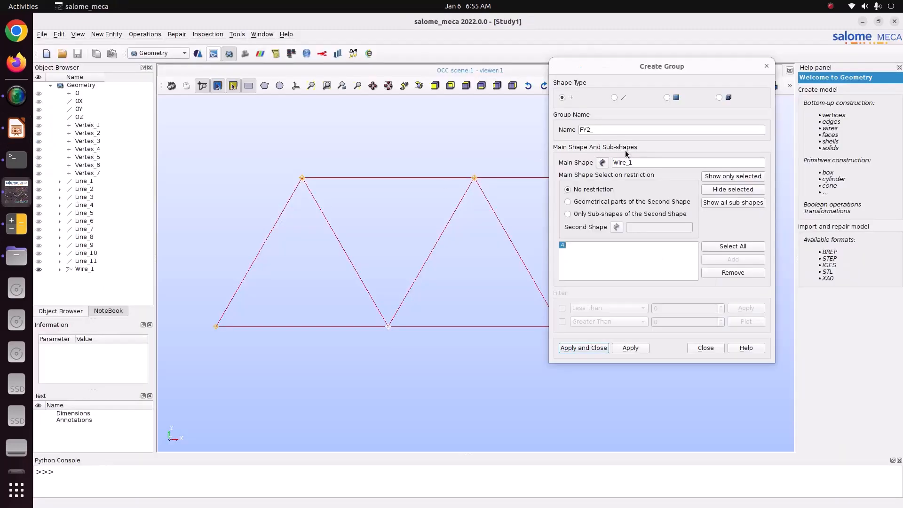
pyautogui.click(612, 130)
pyautogui.write('210')
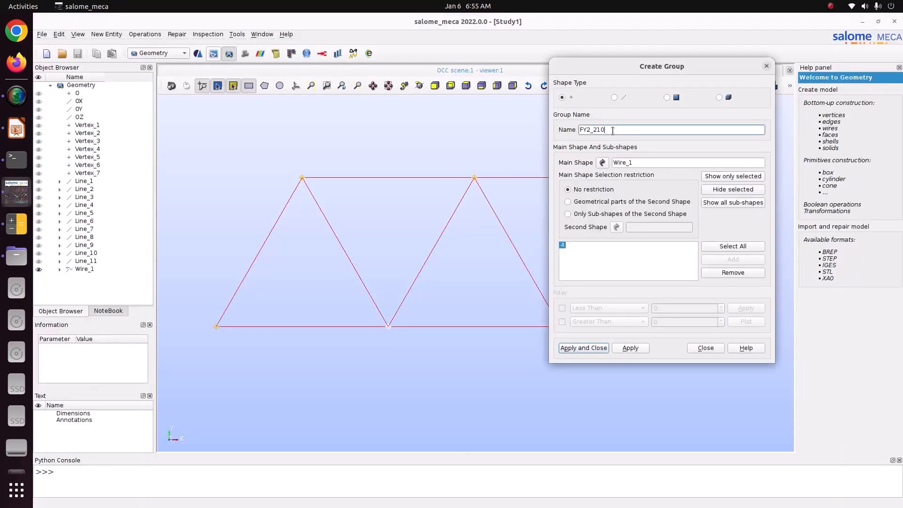
pyautogui.click(630, 349)
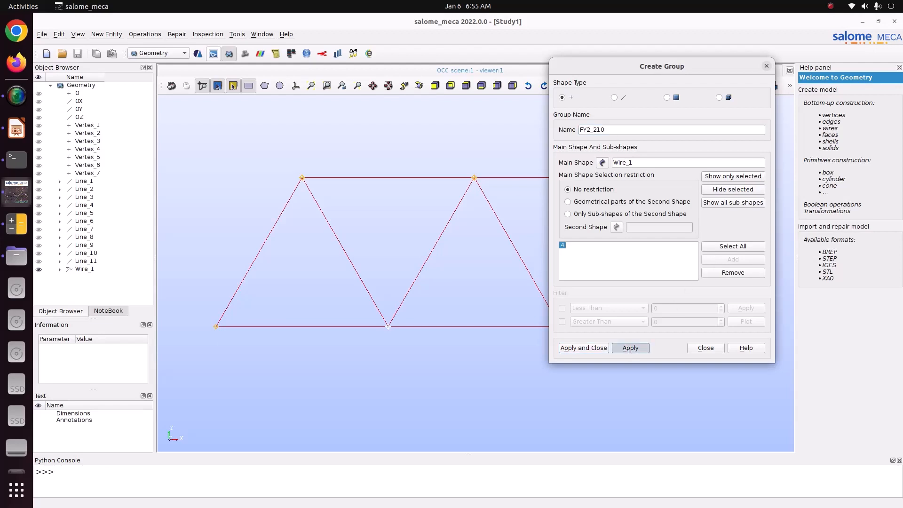
# Step: Create a vertex group named FY3_280 from the third bottom joint from the left, checking its load on the truss slide
pyautogui.moveTo(639, 66); pyautogui.dragTo(767, 67)
pyautogui.moveTo(532, 312); pyautogui.dragTo(579, 360)
pyautogui.click(858, 260)
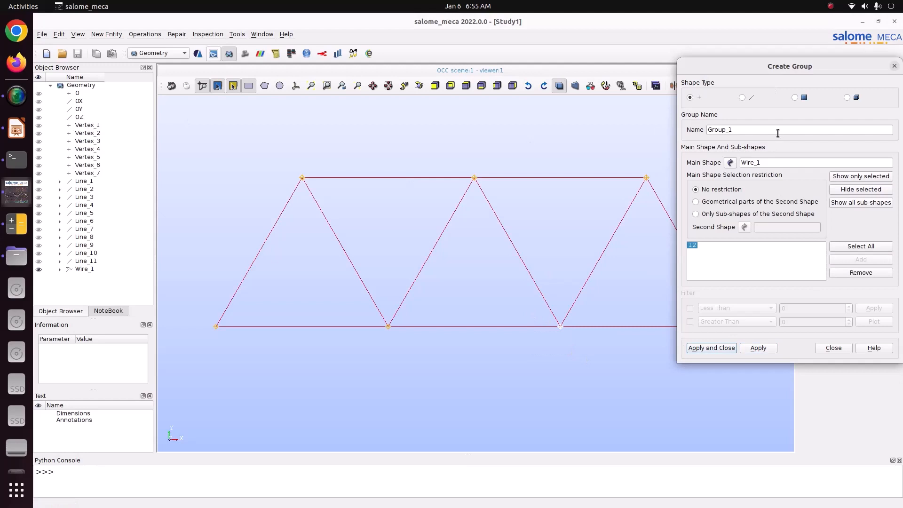
pyautogui.write('FY')
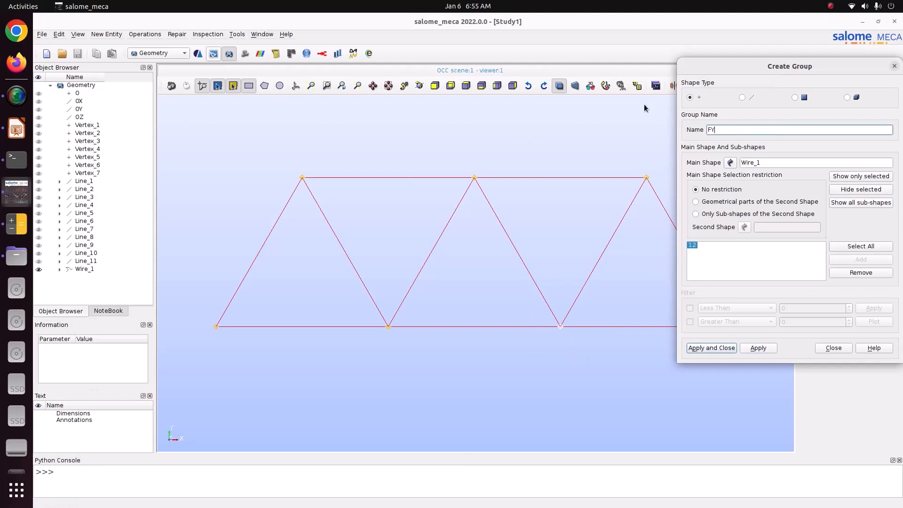
pyautogui.write('3_')
pyautogui.click(16, 128)
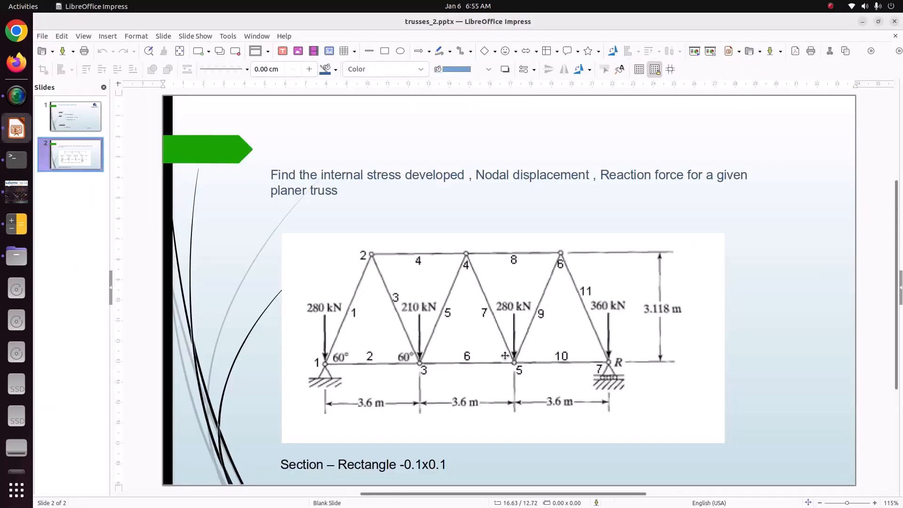
pyautogui.click(16, 191)
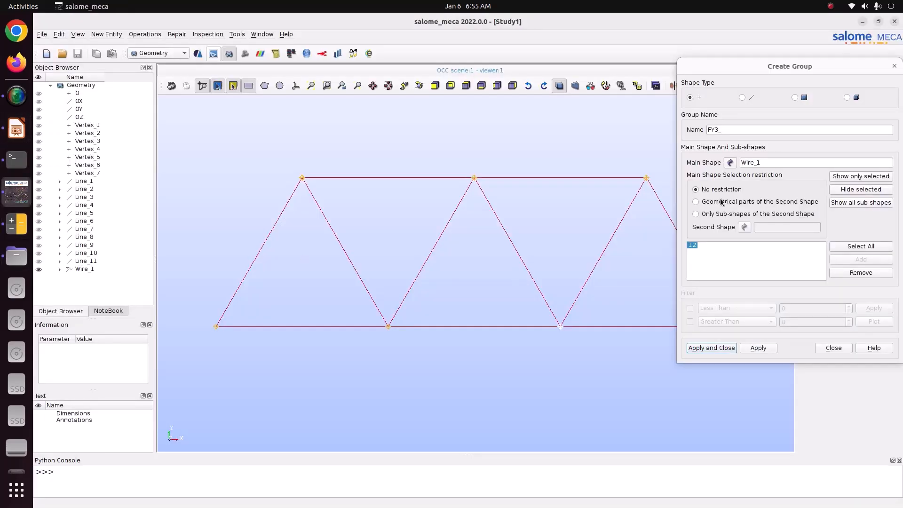
pyautogui.click(744, 134)
pyautogui.write('280')
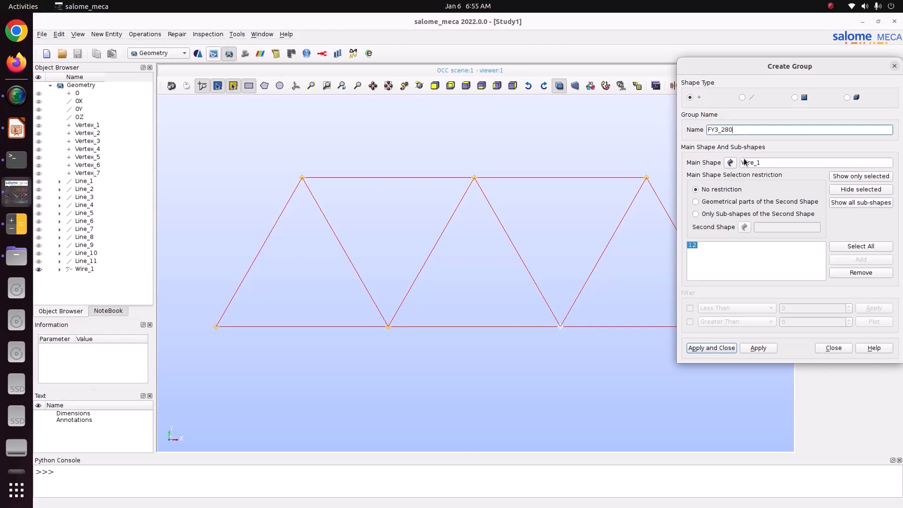
pyautogui.click(757, 348)
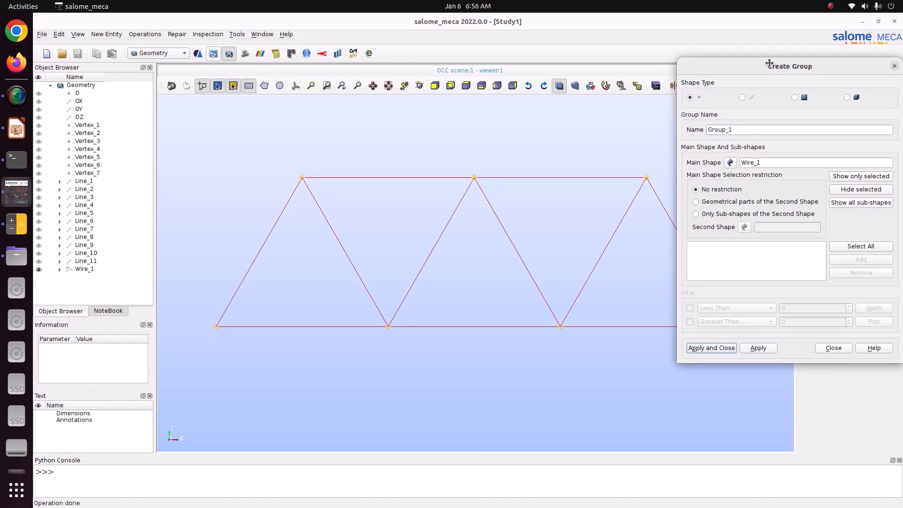
# Step: Create a vertex group named FY4_360 from the rightmost bottom joint of Wire_1, checking its load on the truss slide
pyautogui.moveTo(765, 62); pyautogui.dragTo(366, 50)
pyautogui.click(483, 246)
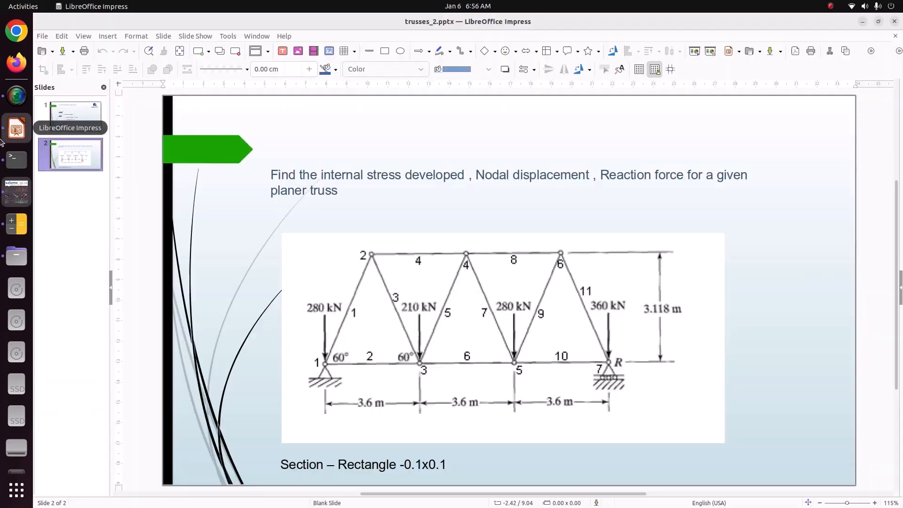
pyautogui.click(17, 128)
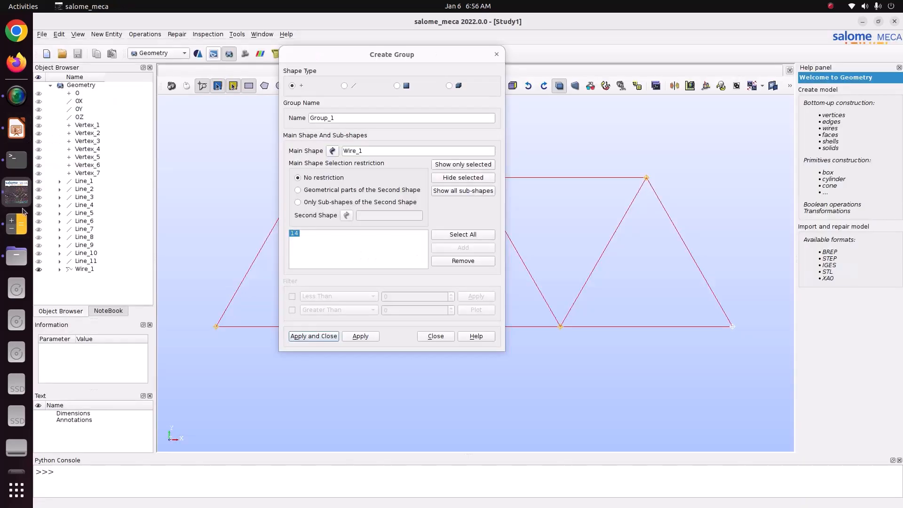
pyautogui.click(17, 192)
pyautogui.doubleClick(325, 117)
pyautogui.write('FY4_3')
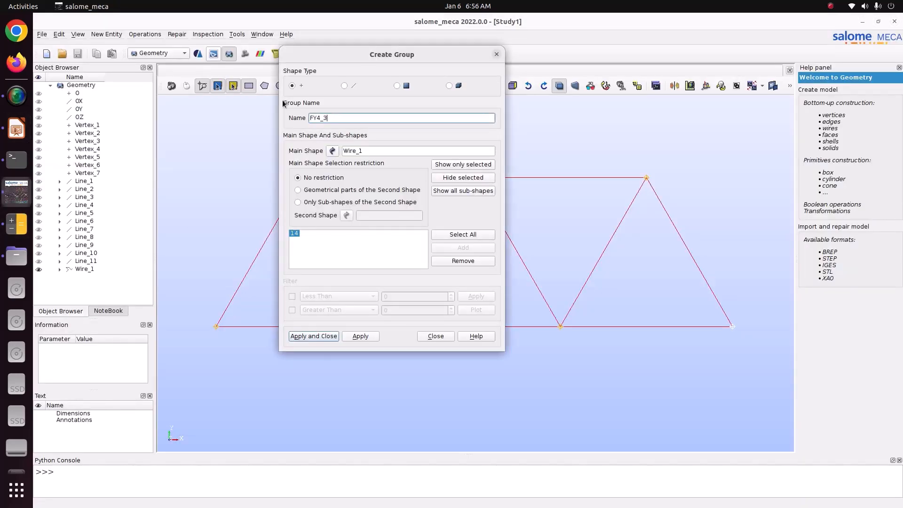
pyautogui.click(314, 335)
# Step: Examine the support and load groups under Wire_1 against their joints on the truss
pyautogui.click(78, 166)
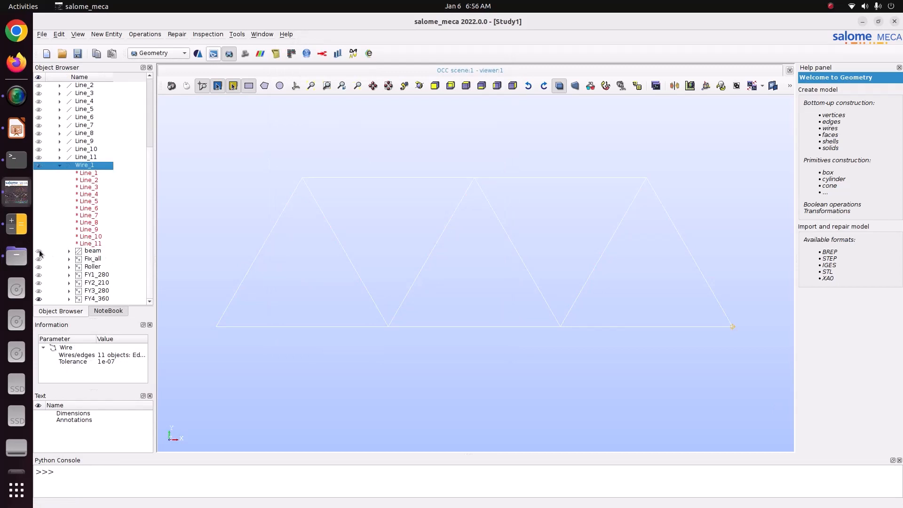
pyautogui.click(89, 259)
pyautogui.click(92, 268)
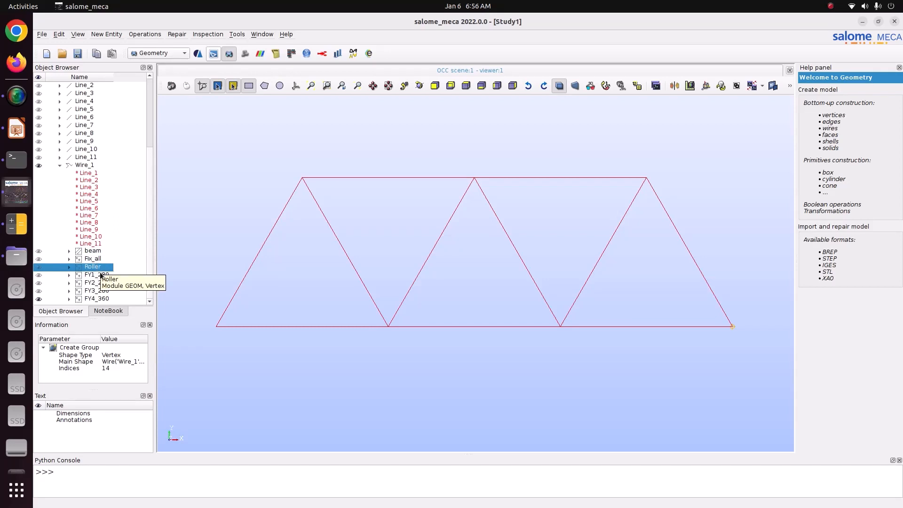
pyautogui.click(99, 276)
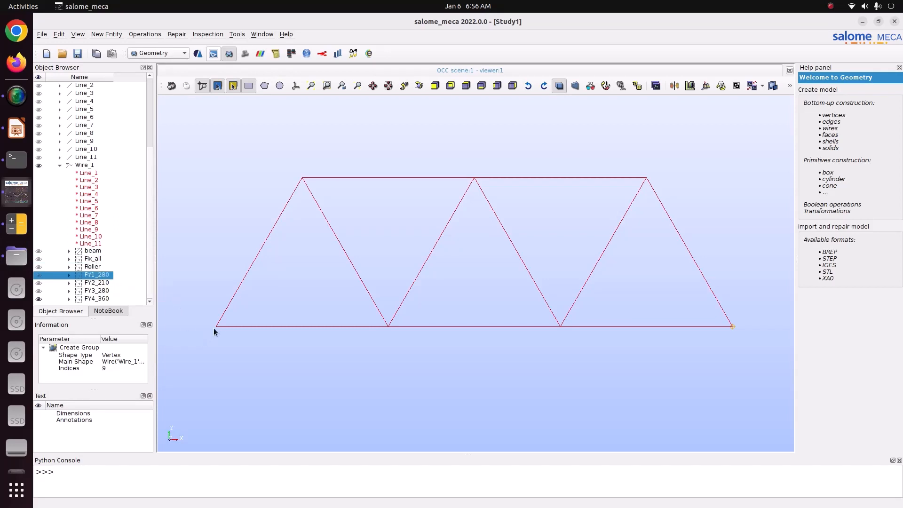
pyautogui.click(379, 328)
pyautogui.click(106, 290)
pyautogui.click(554, 328)
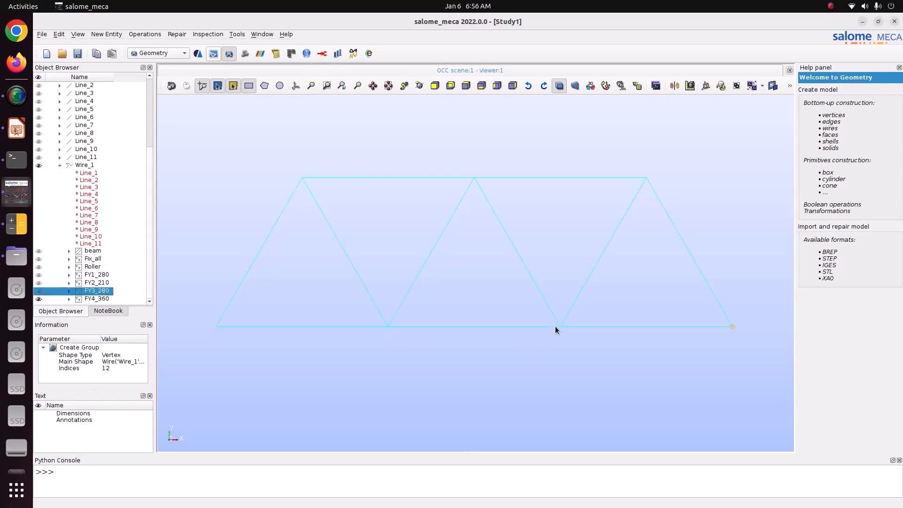
pyautogui.click(97, 299)
pyautogui.click(716, 317)
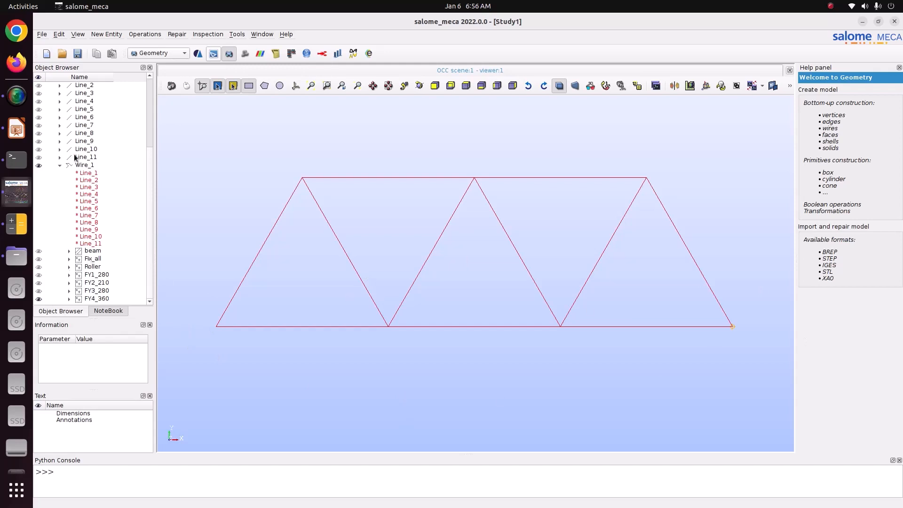
# Step: Save the study and switch to the Mesh module
pyautogui.click(78, 53)
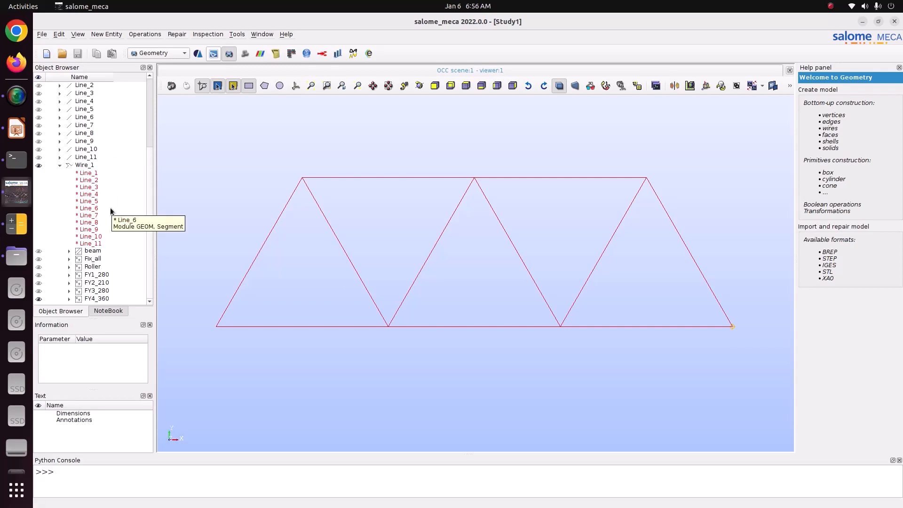
pyautogui.click(162, 54)
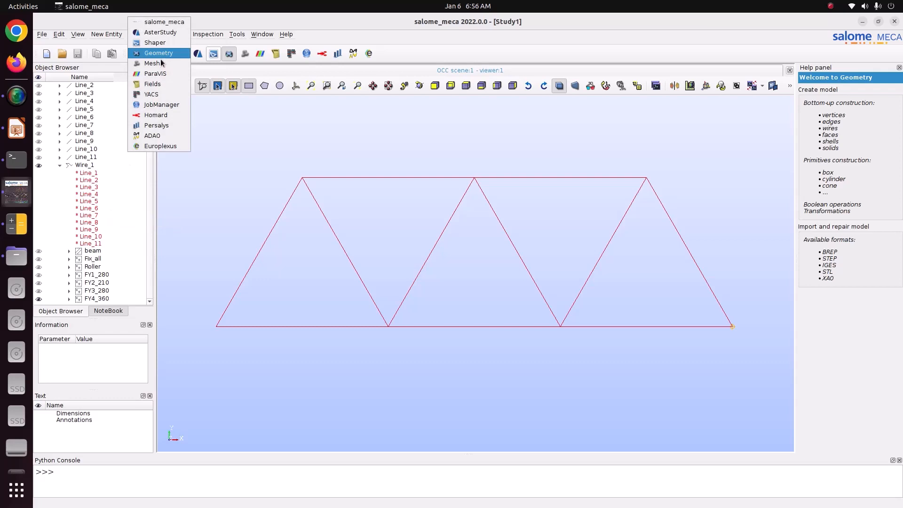
pyautogui.click(148, 66)
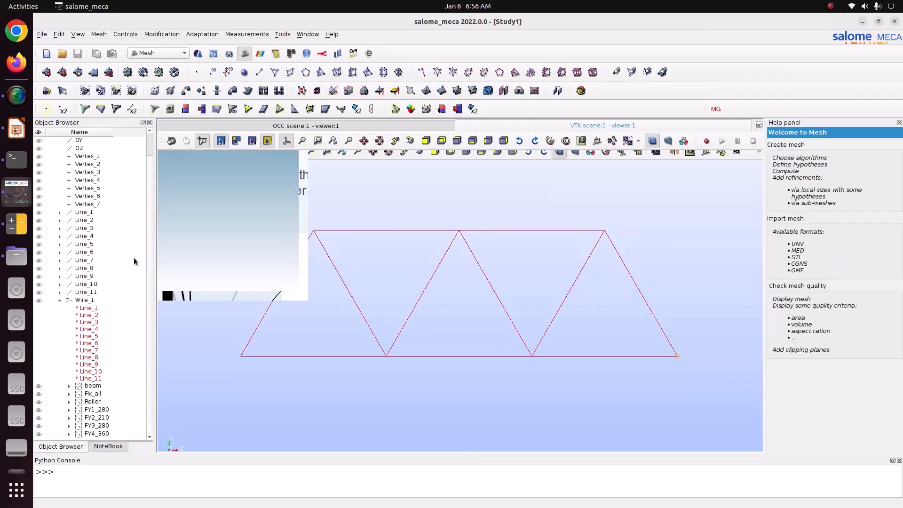
# Step: Set up a new mesh on Wire_1 with Wire Discretisation as its 1D algorithm
pyautogui.click(96, 303)
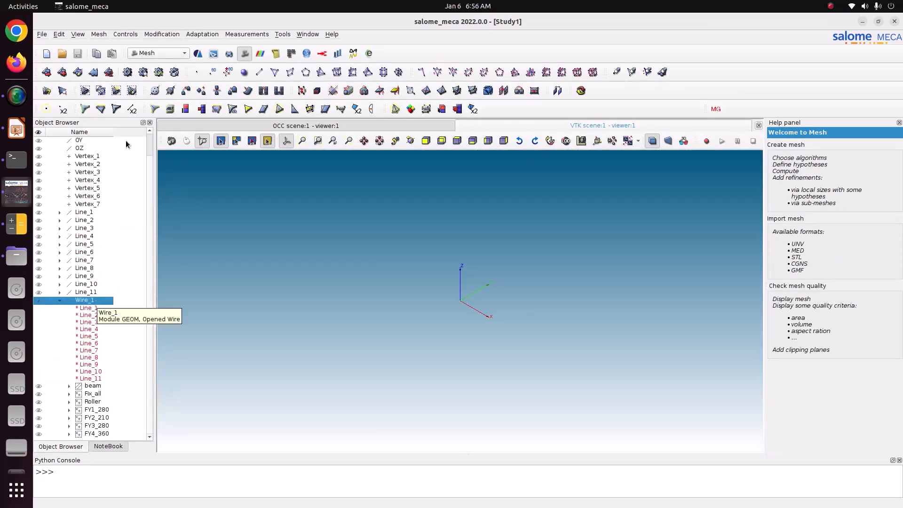
pyautogui.click(99, 34)
pyautogui.click(106, 46)
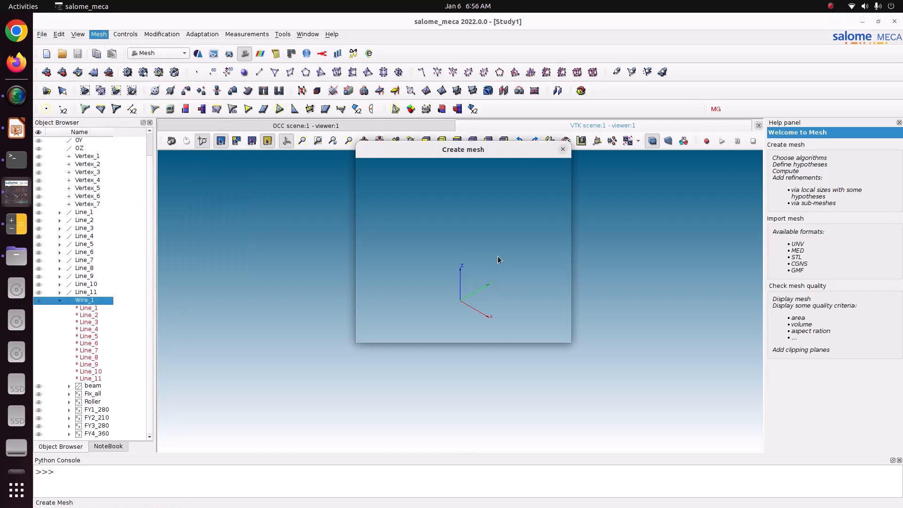
pyautogui.click(466, 234)
pyautogui.click(474, 270)
# Step: Add a Local Length hypothesis with a length of 0.5 and create the mesh definition
pyautogui.click(543, 248)
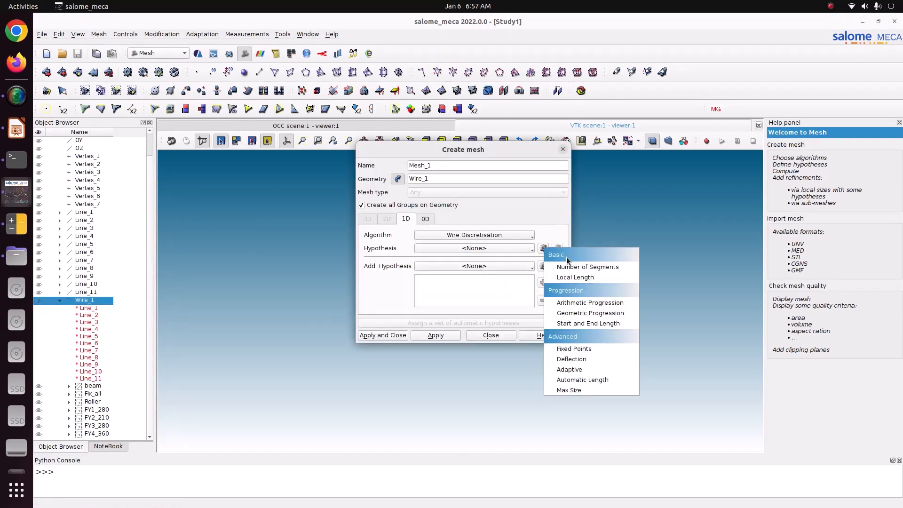
pyautogui.click(584, 277)
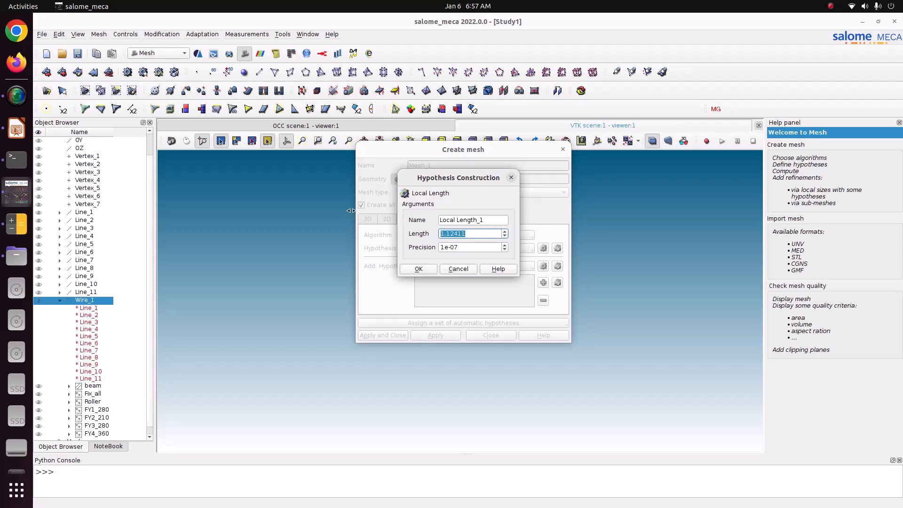
pyautogui.write('0.5')
pyautogui.click(419, 270)
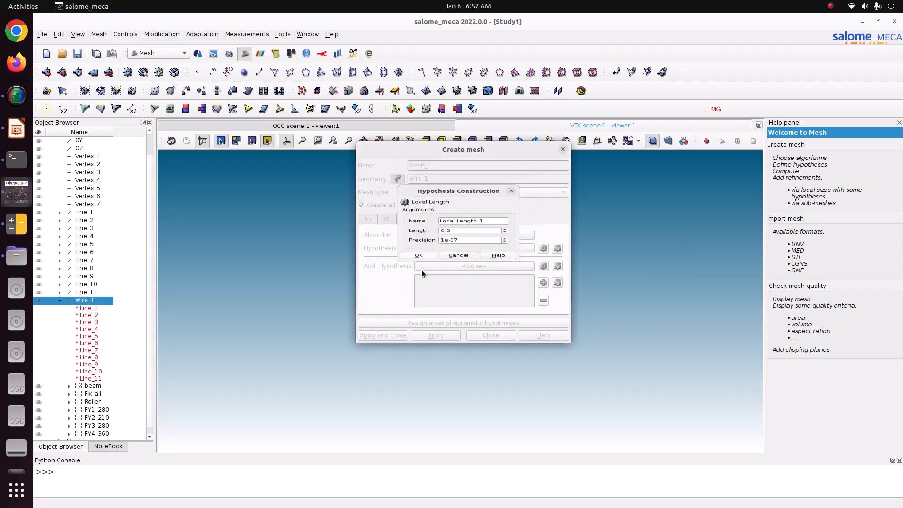
pyautogui.click(383, 335)
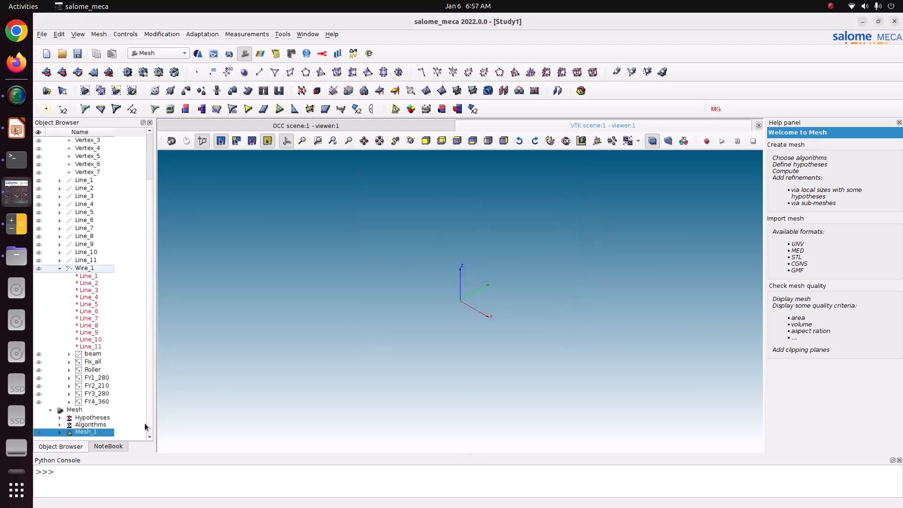
# Step: Compute Mesh_1 and show the meshed truss face-on along the Z axis
pyautogui.rightClick(99, 431)
pyautogui.click(161, 283)
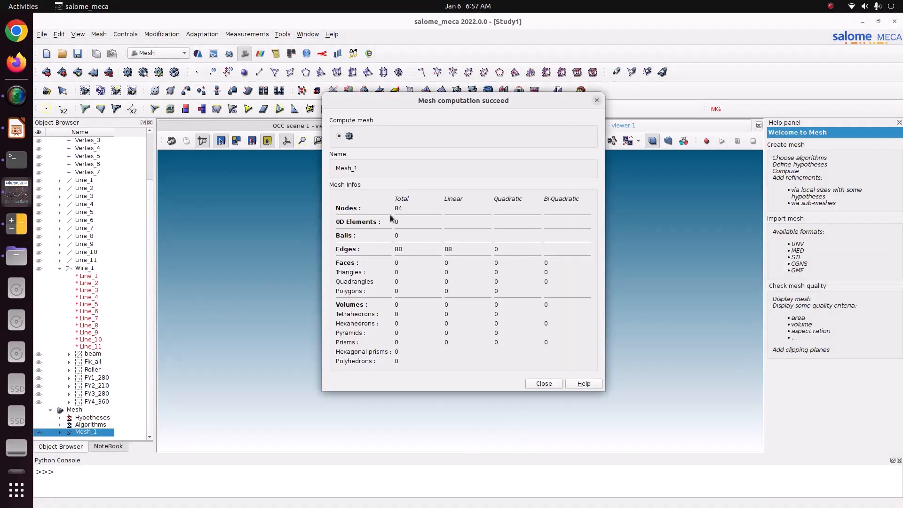
pyautogui.click(544, 383)
pyautogui.click(458, 141)
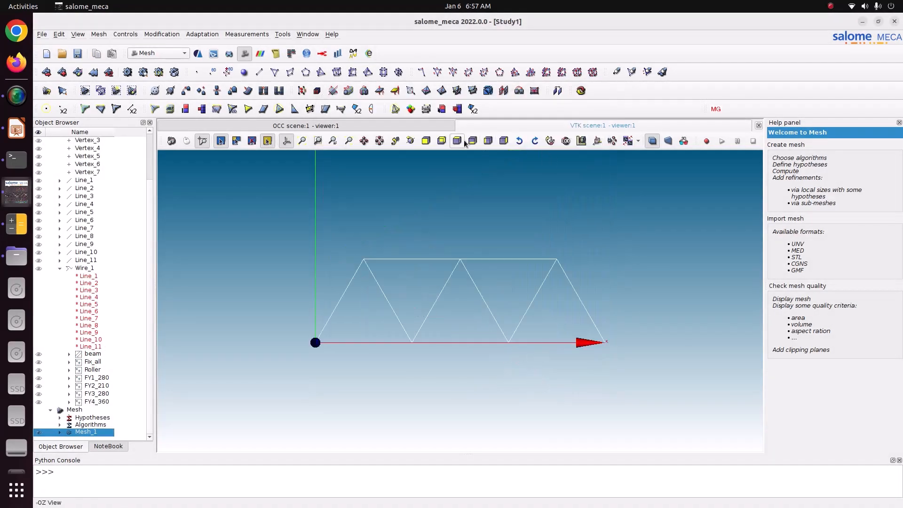
# Step: Examine the node distribution along the truss members with the Add Node command, closing it without adding a node
pyautogui.click(238, 35)
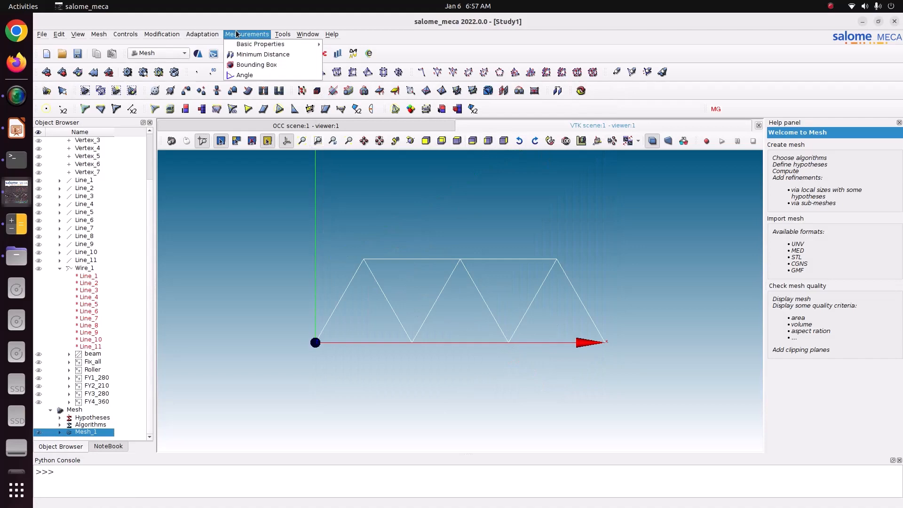
pyautogui.click(162, 34)
pyautogui.moveTo(162, 44)
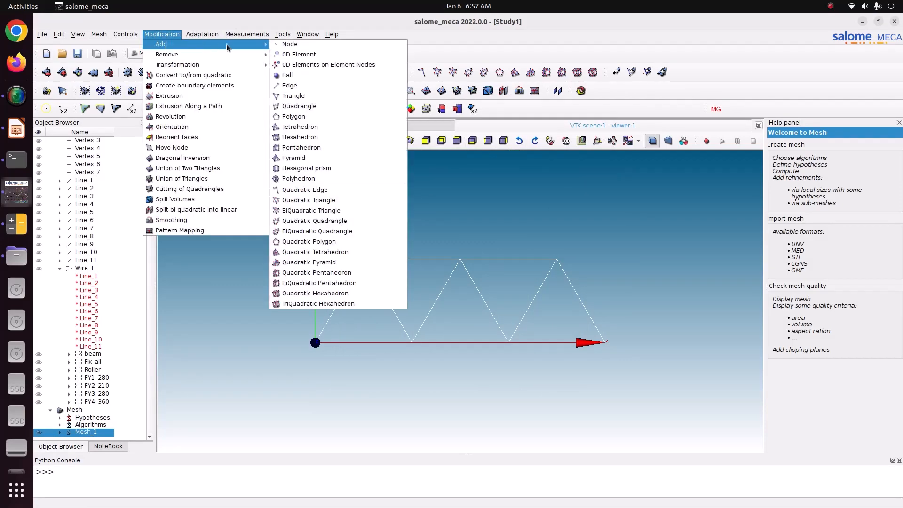
pyautogui.click(282, 43)
pyautogui.moveTo(487, 175); pyautogui.dragTo(206, 77)
pyautogui.scroll(2, 355, 360)
pyautogui.scroll(2, 397, 352)
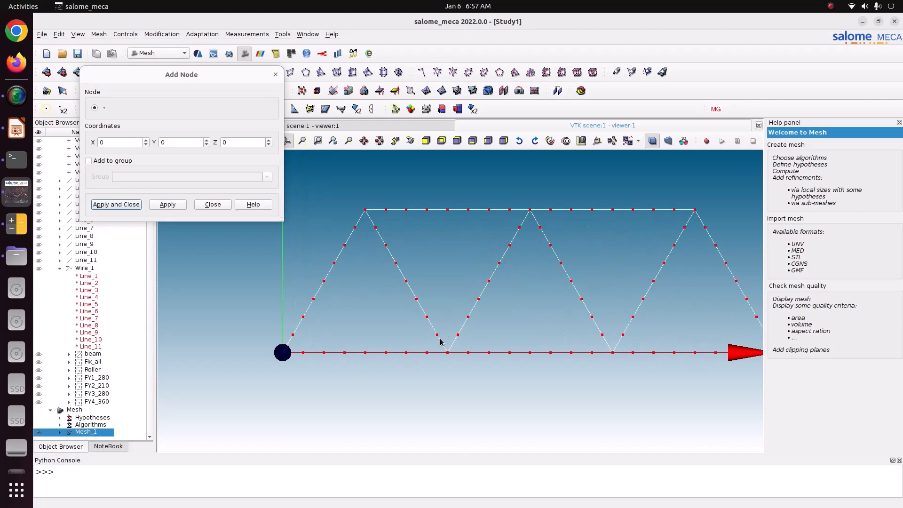
pyautogui.scroll(1, 441, 342)
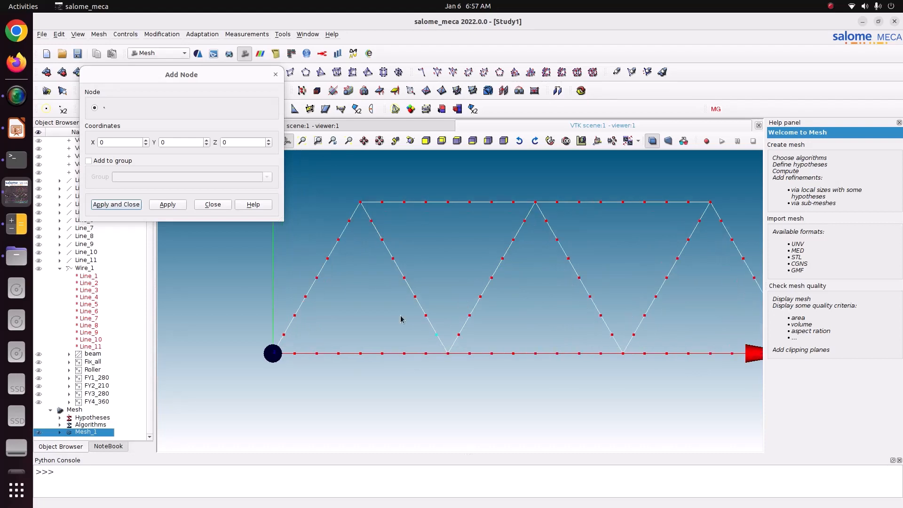
pyautogui.click(219, 204)
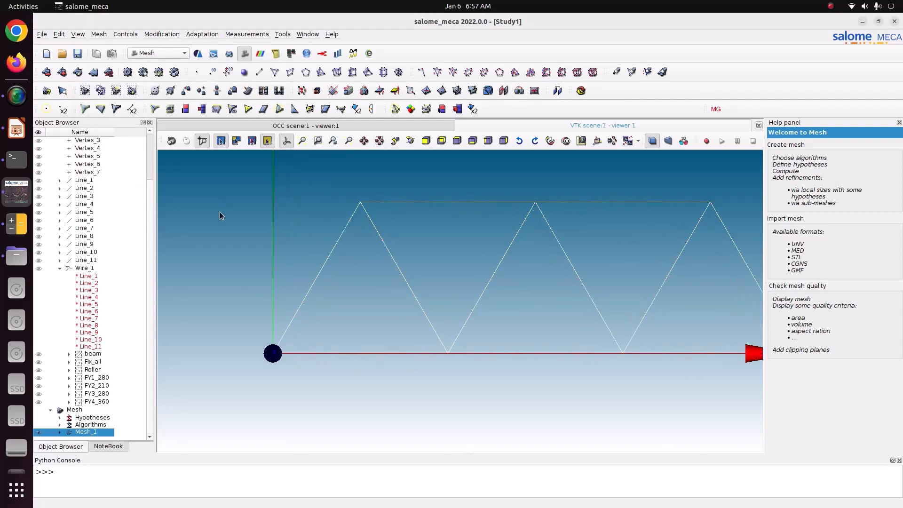
# Step: Save the study and expand Mesh_1 to check its node and edge groups
pyautogui.hotkey('ctrl', 's')
pyautogui.click(59, 431)
pyautogui.click(69, 421)
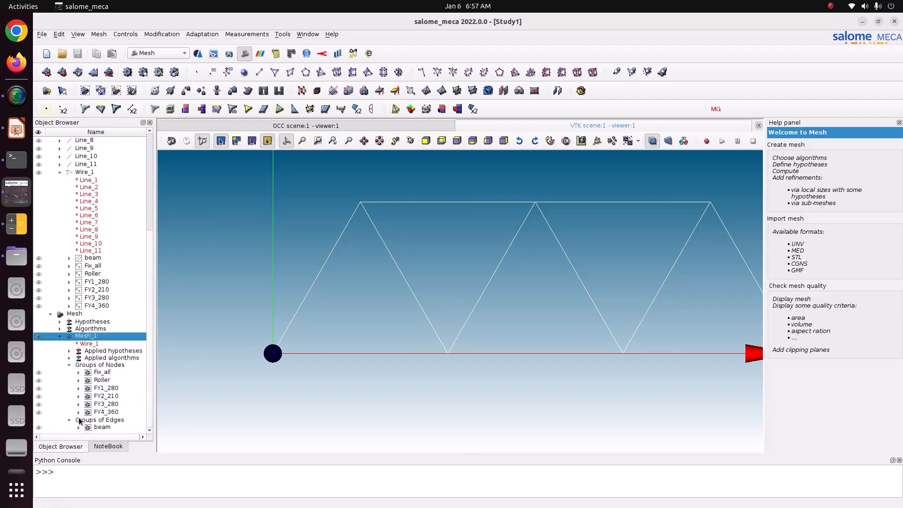
# Step: Export Mesh_1 as a MED 4.1 file named Mesh_1 in the 65_trusses-2 folder
pyautogui.rightClick(95, 338)
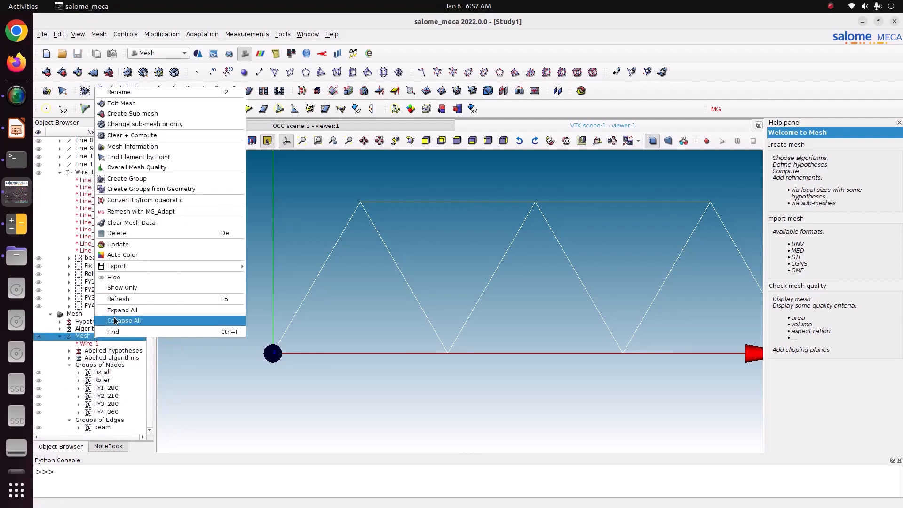
pyautogui.moveTo(155, 265)
pyautogui.click(263, 267)
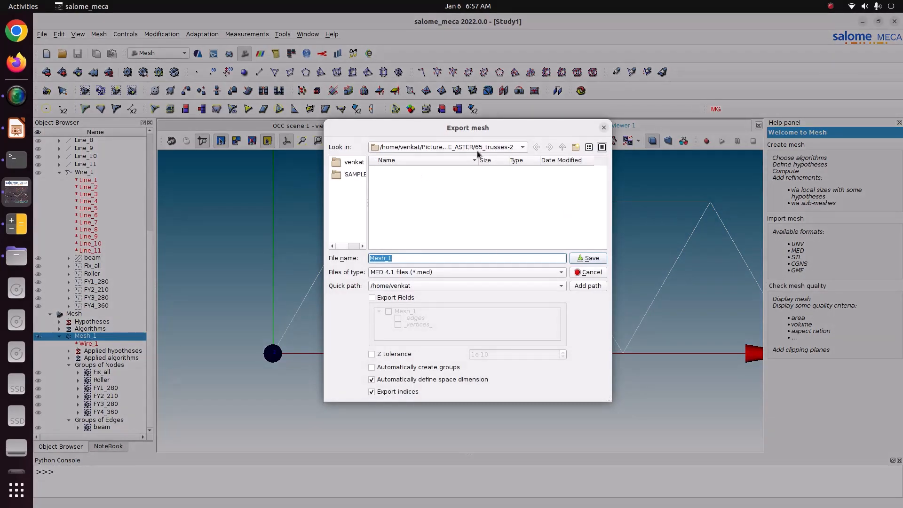
pyautogui.click(587, 259)
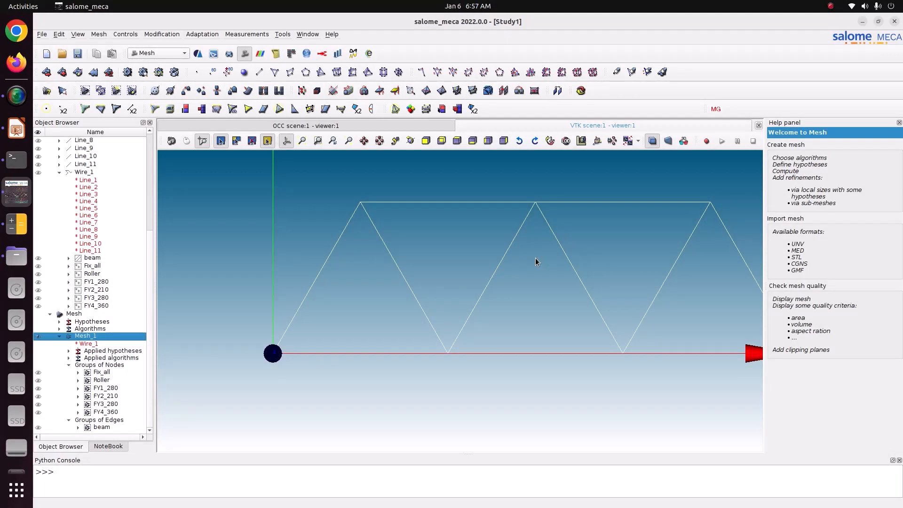
# Step: Switch to the Files app and launch Efficient_v0-2-0.jar from the Videos folder with the OpenJDK Java 8 Runtime
pyautogui.click(17, 255)
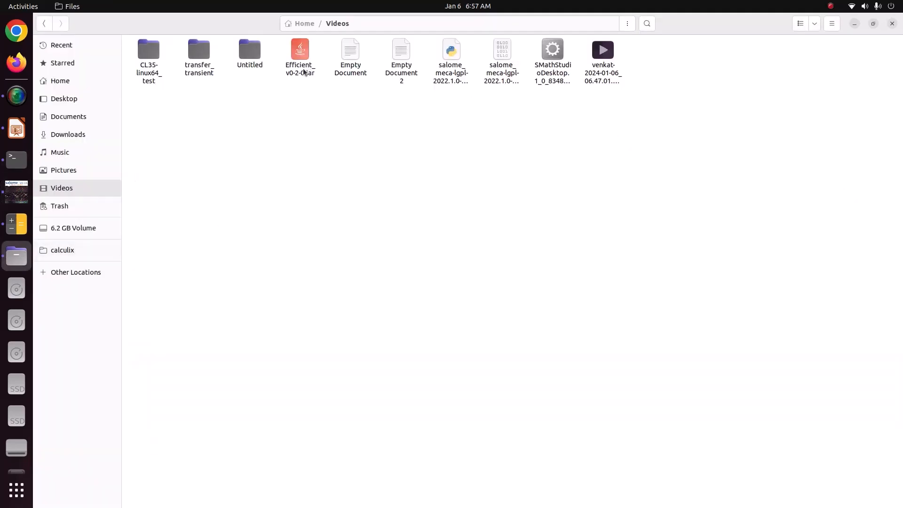
pyautogui.rightClick(303, 73)
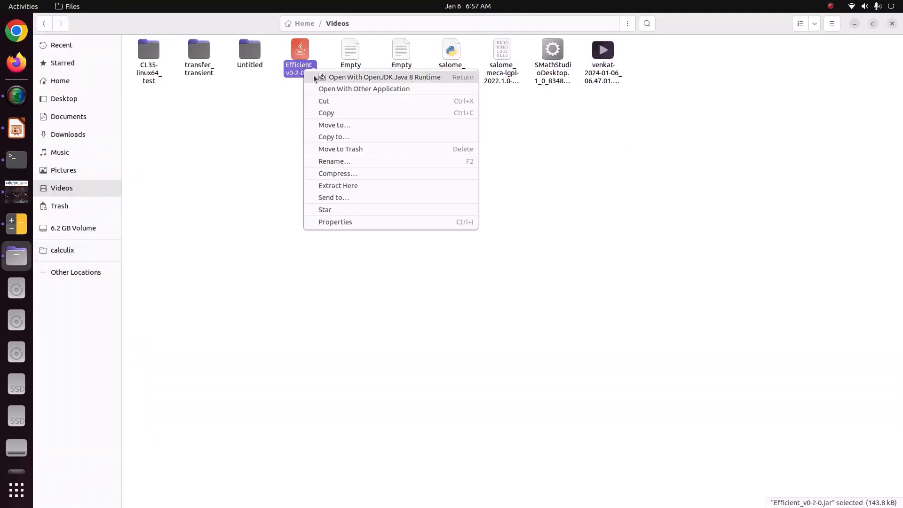
pyautogui.click(329, 77)
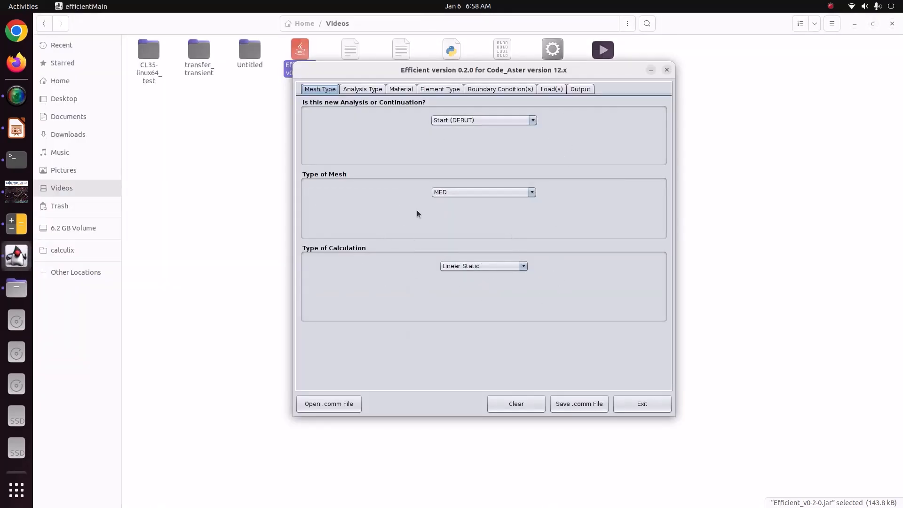
# Step: Set the analysis type to Mechanical - Beam
pyautogui.click(363, 90)
pyautogui.click(364, 105)
pyautogui.scroll(1, 361, 124)
pyautogui.click(360, 117)
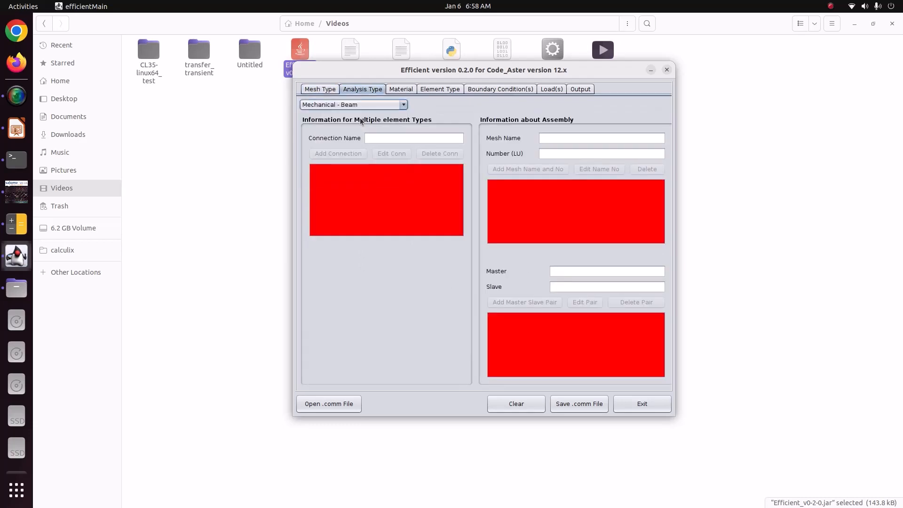
# Step: Add a carbon steel material named CS with Young's modulus 210e9 and density 7860
pyautogui.click(400, 89)
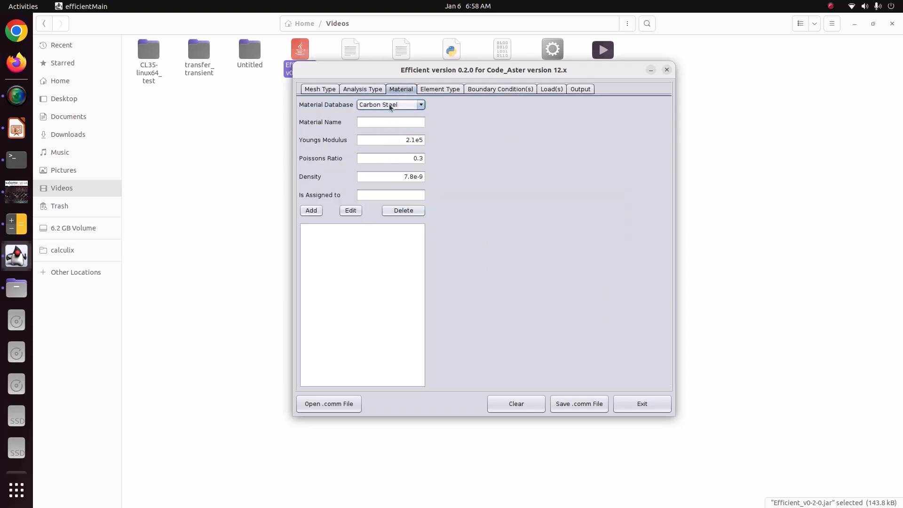
pyautogui.click(386, 122)
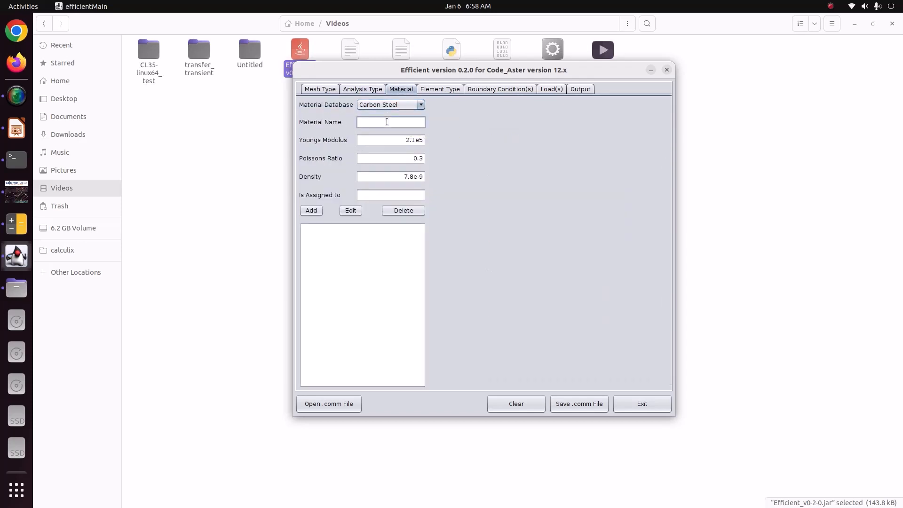
pyautogui.moveTo(387, 140); pyautogui.dragTo(445, 144)
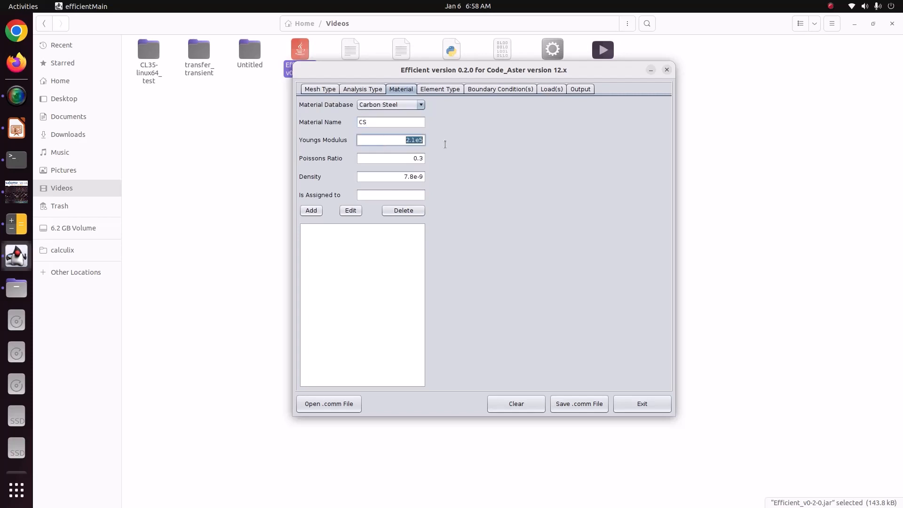
pyautogui.write('210e9')
pyautogui.moveTo(409, 157); pyautogui.dragTo(466, 174)
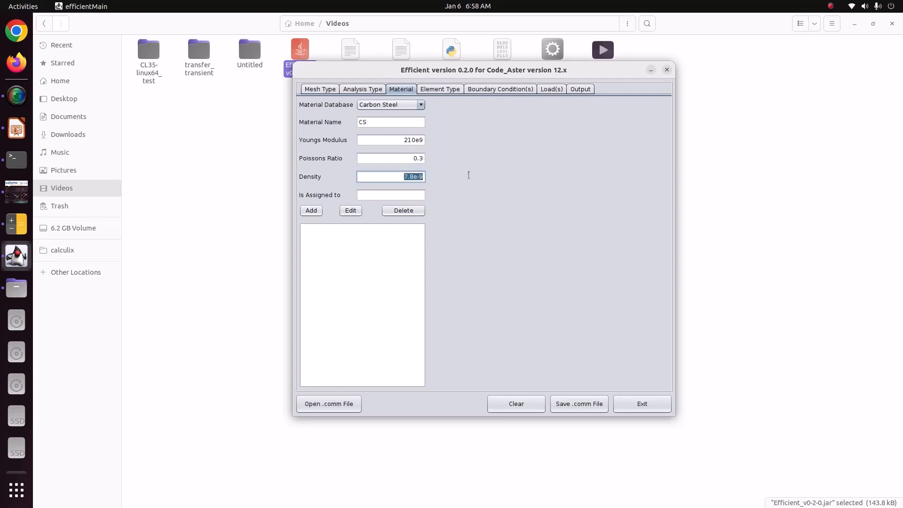
pyautogui.write('7860')
pyautogui.click(416, 199)
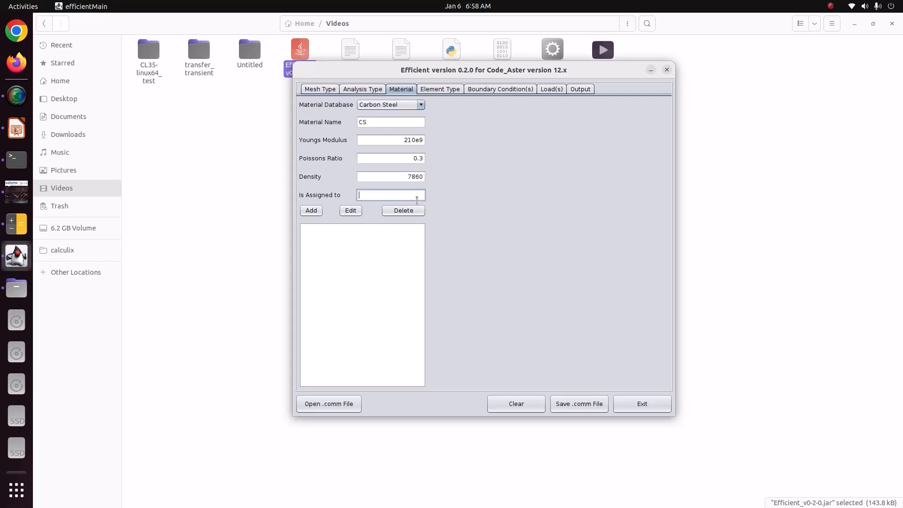
pyautogui.click(310, 211)
# Step: Assign the rectangular beam element section to the edge group beam, using the group name from Mesh_1 in salome_meca
pyautogui.click(430, 90)
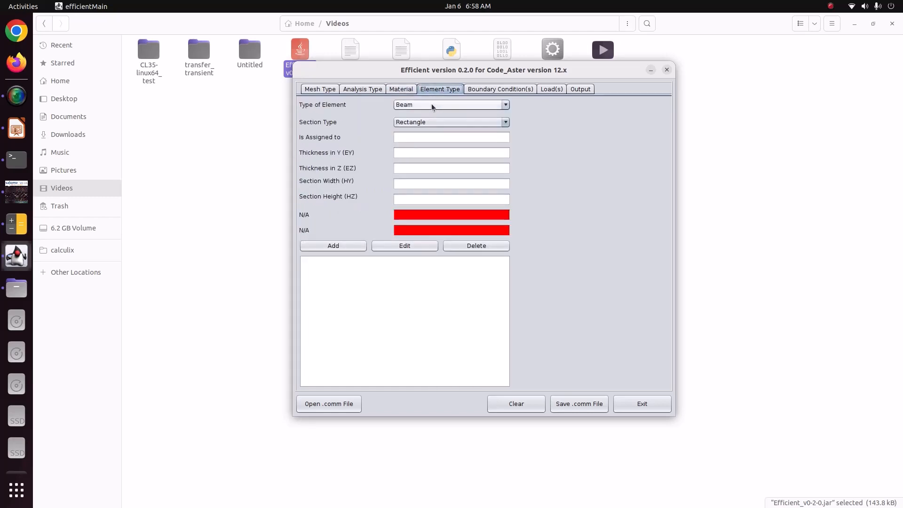
pyautogui.click(423, 140)
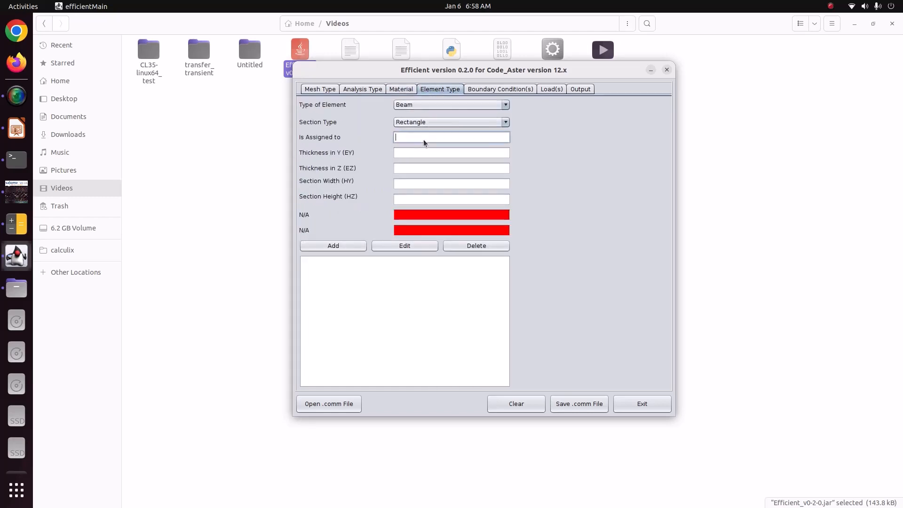
pyautogui.write('0.')
pyautogui.press('BackSpace')
pyautogui.click(16, 191)
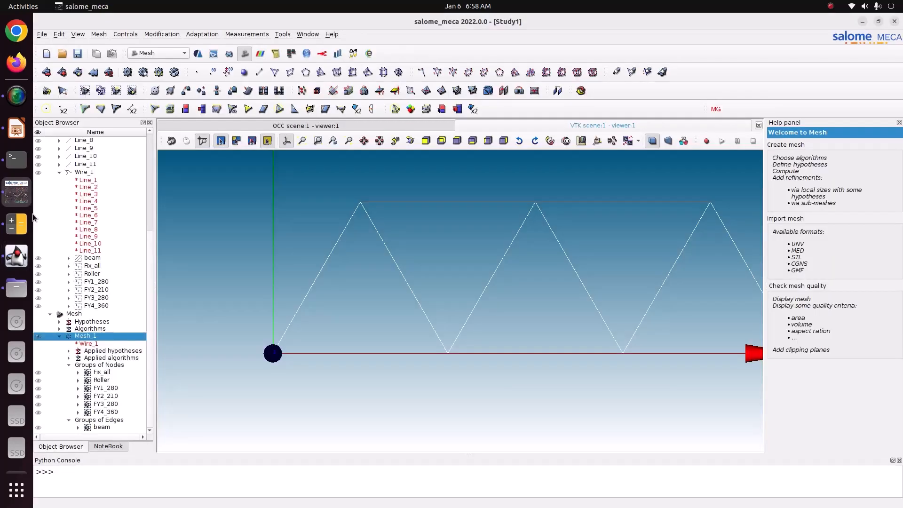
pyautogui.doubleClick(106, 421)
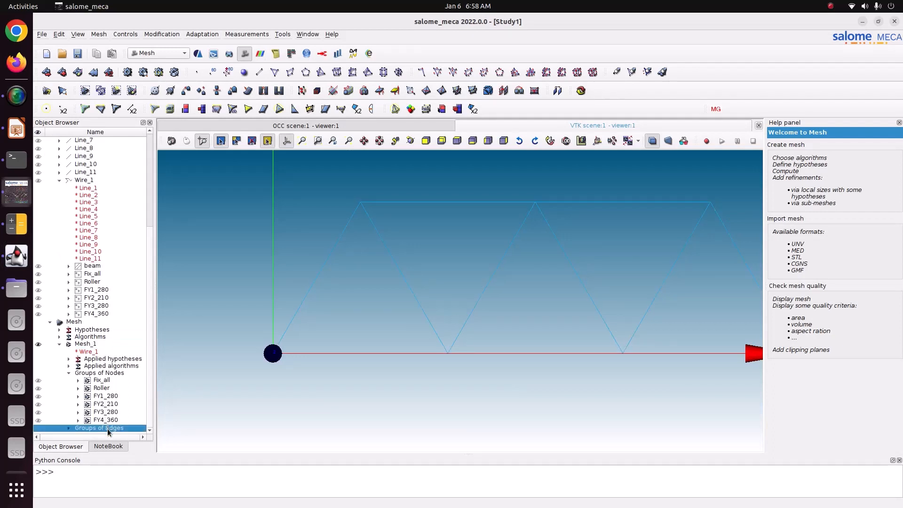
pyautogui.click(69, 431)
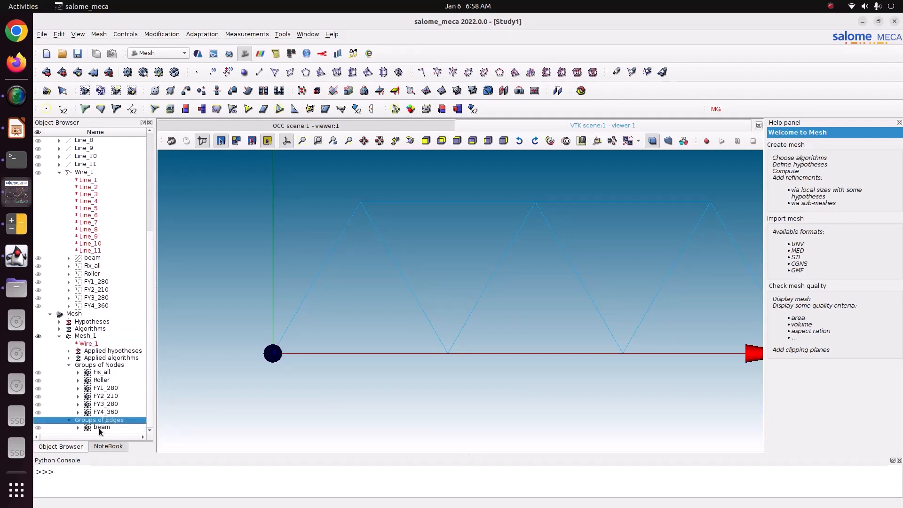
pyautogui.doubleClick(101, 428)
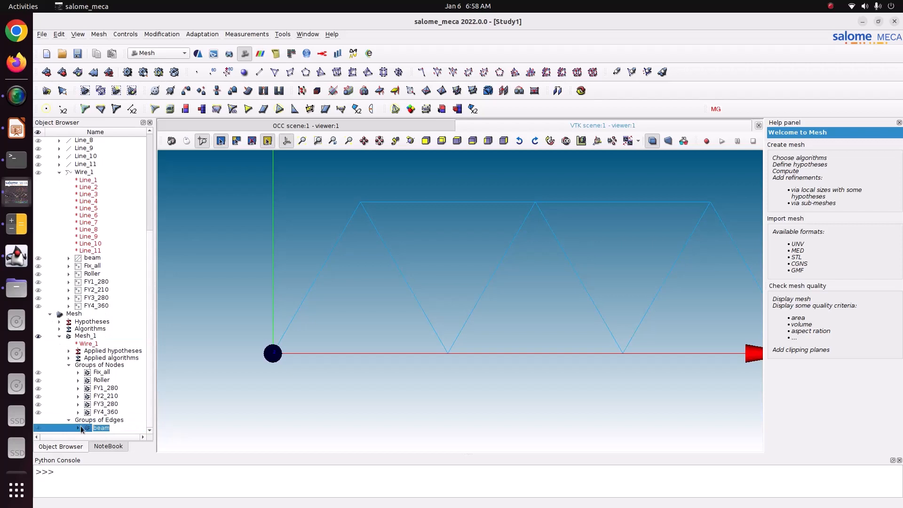
pyautogui.click(17, 255)
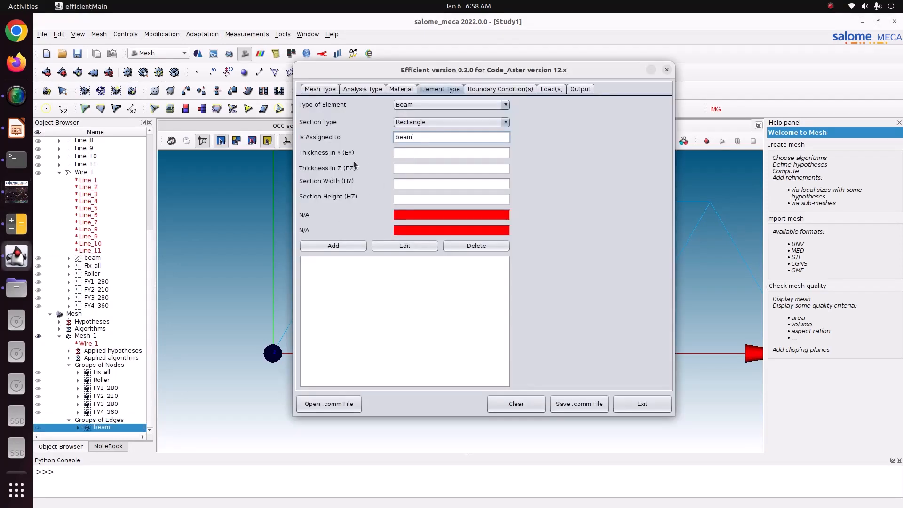
# Step: Set the rectangular section's width (HY) and height (HZ) to 0.1 and add it to the element list
pyautogui.click(398, 184)
pyautogui.write('0.1')
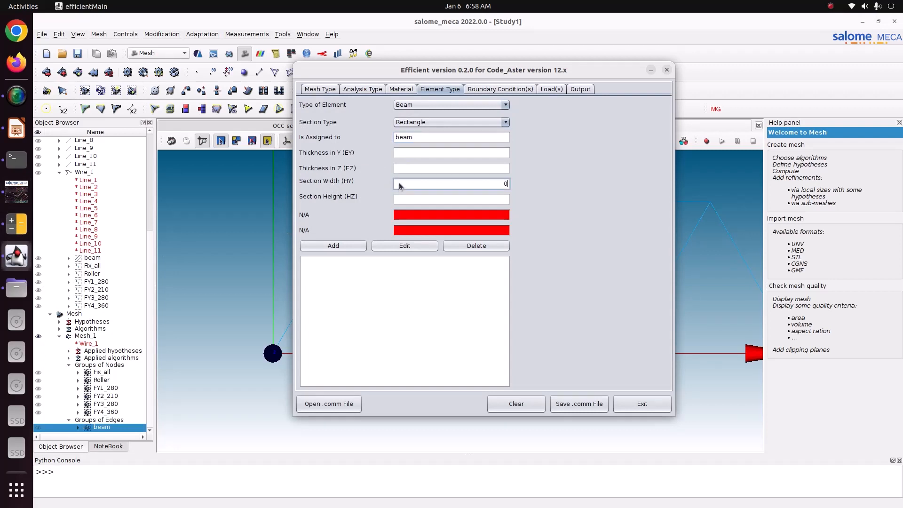
pyautogui.click(410, 198)
pyautogui.write('0.1')
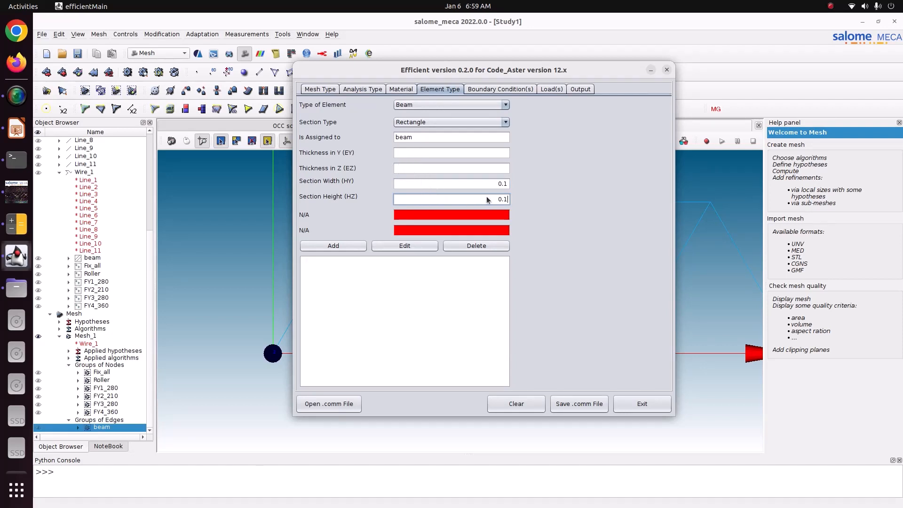
pyautogui.click(342, 246)
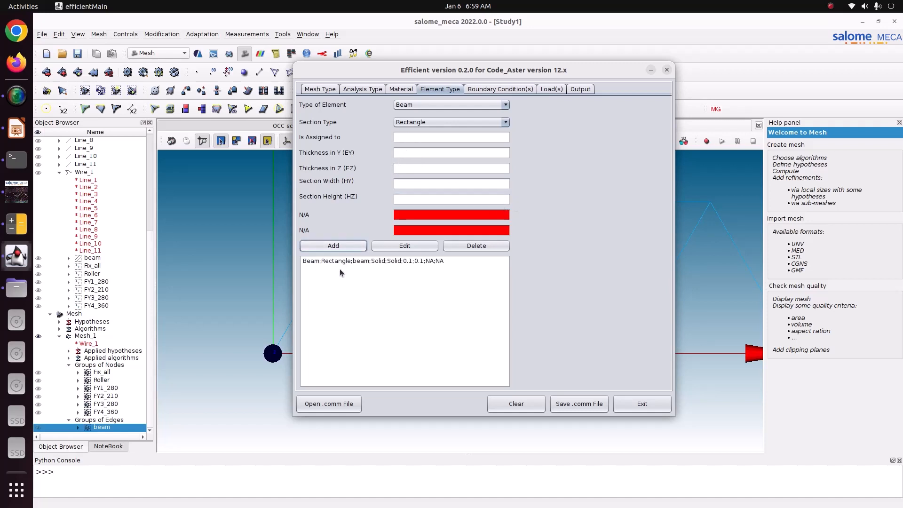
# Step: Define a boundary condition of type D.O.F (DDL) on Node Group named Fixed
pyautogui.click(506, 91)
pyautogui.click(476, 105)
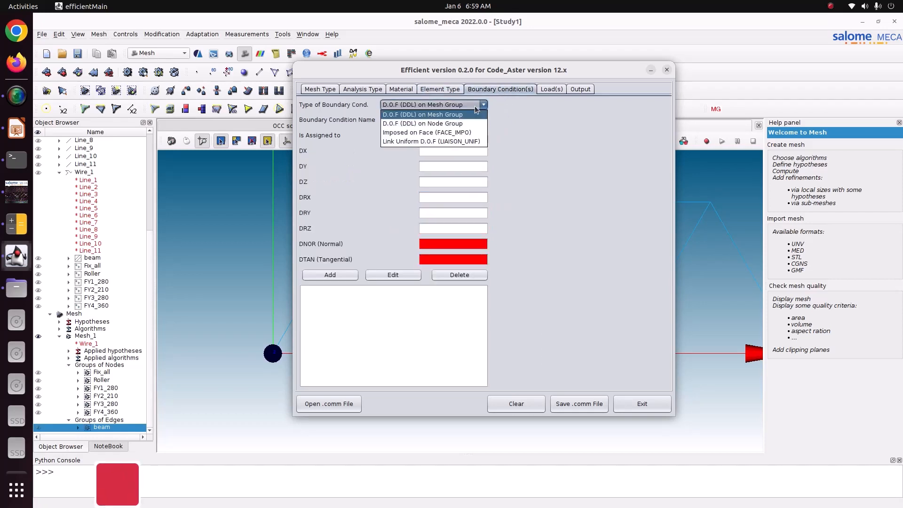
pyautogui.click(459, 123)
pyautogui.click(459, 122)
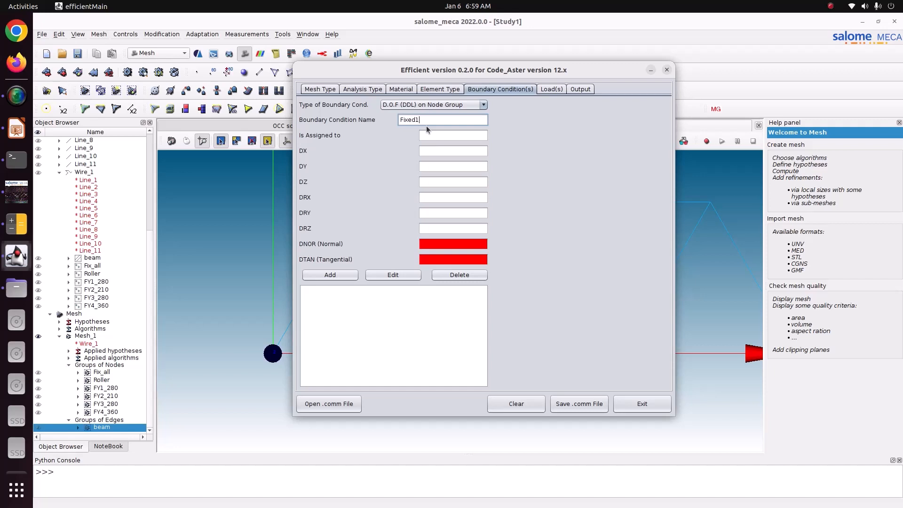
pyautogui.press('BackSpace')
# Step: Assign the Fixed boundary condition to the node group Fix_all, copying the group name from Mesh_1 in salome_meca
pyautogui.click(429, 136)
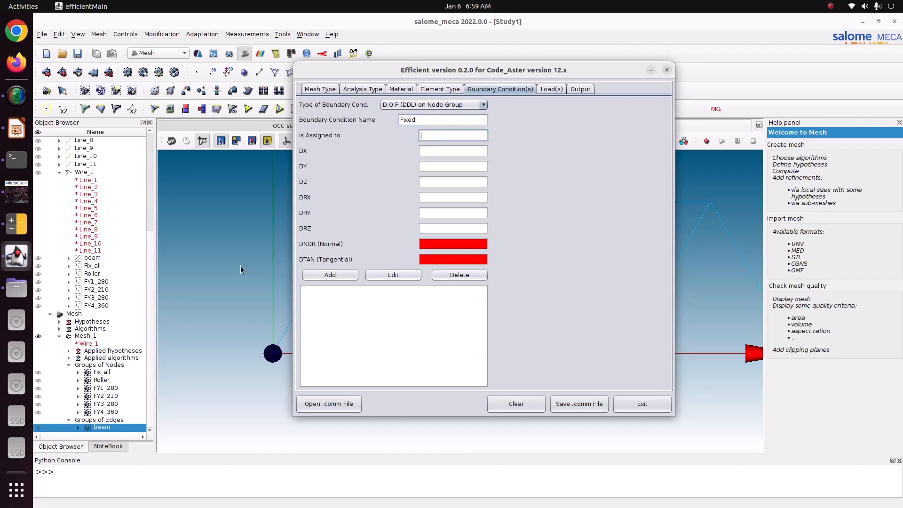
pyautogui.doubleClick(107, 372)
pyautogui.moveTo(116, 372); pyautogui.dragTo(89, 372)
pyautogui.hotkey('ctrl', 'c')
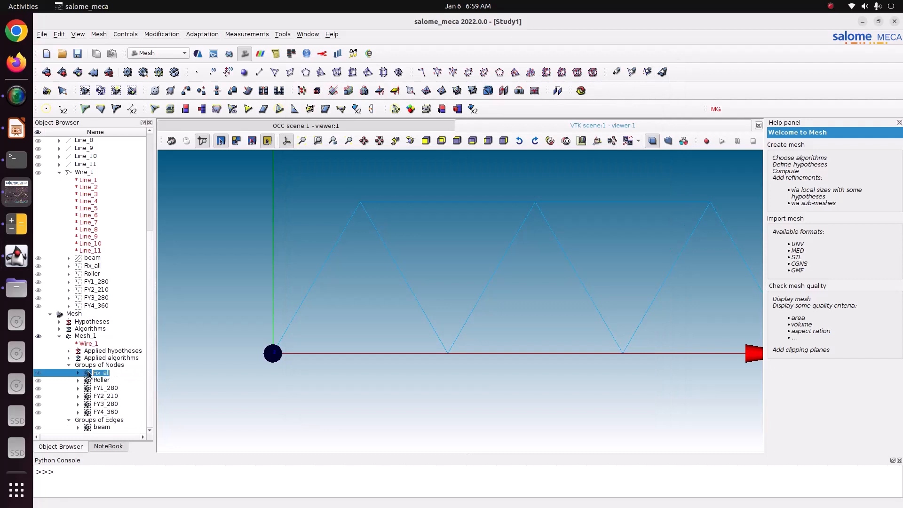
pyautogui.click(16, 256)
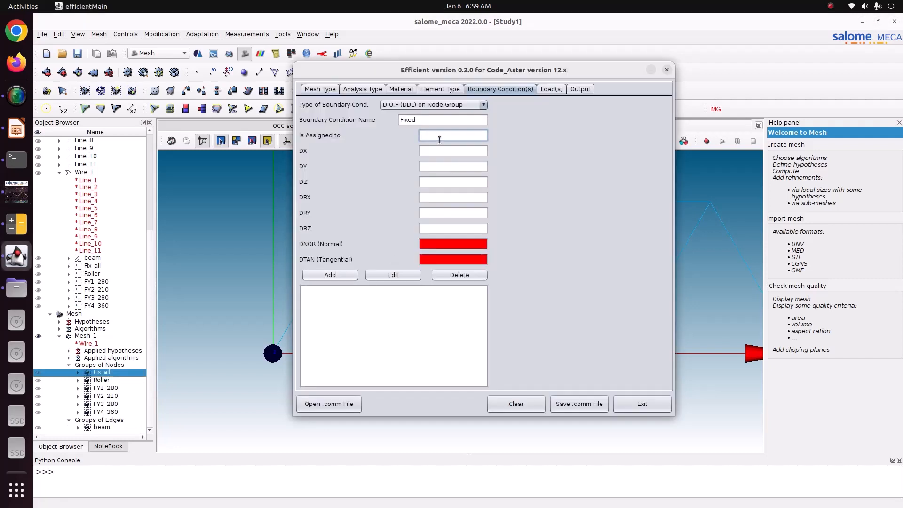
pyautogui.hotkey('ctrl', 'v')
pyautogui.moveTo(431, 135); pyautogui.dragTo(421, 135)
pyautogui.click(446, 135)
# Step: Set DX, DY, DZ, DRX, DRY and DRZ to 0 for the Fixed boundary condition and add it to the list
pyautogui.click(432, 151)
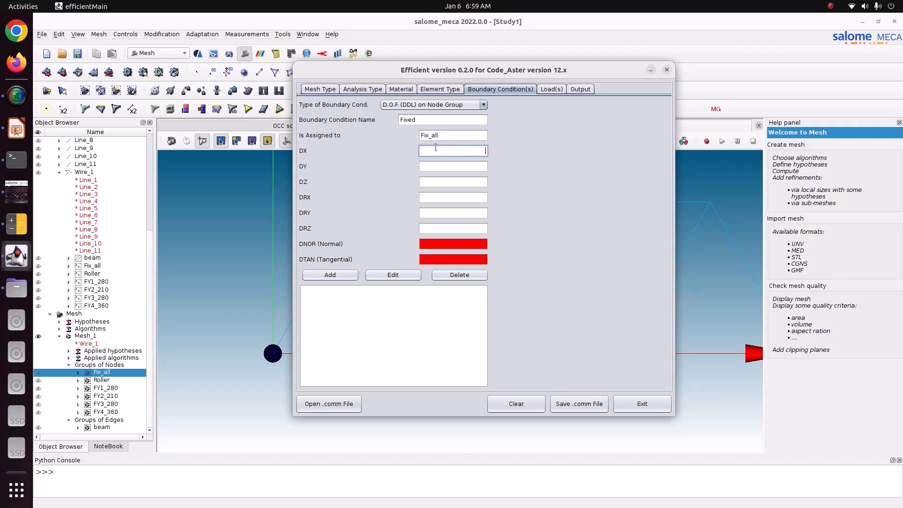
pyautogui.write('0')
pyautogui.press('Tab')
pyautogui.write('0')
pyautogui.press('Tab')
pyautogui.write('0')
pyautogui.press('Tab')
pyautogui.write('0')
pyautogui.press('Tab')
pyautogui.write('0')
pyautogui.press('Tab')
pyautogui.write('0')
pyautogui.press('Tab')
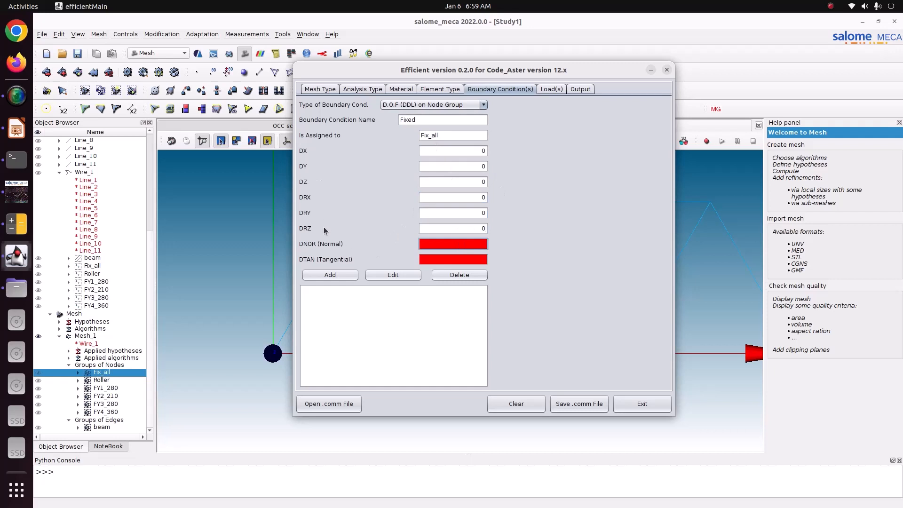
pyautogui.click(328, 275)
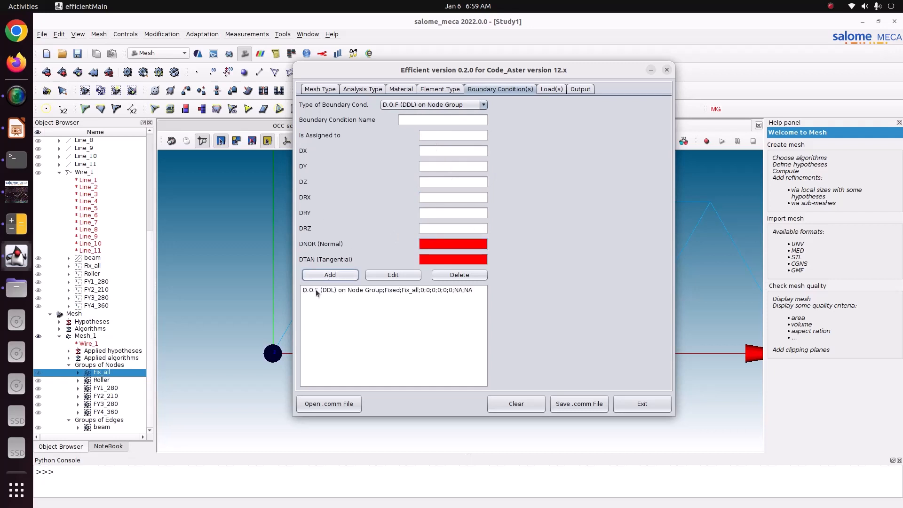
# Step: Name a second node-group boundary condition Roller1 and assign it to the node group Roller
pyautogui.click(97, 382)
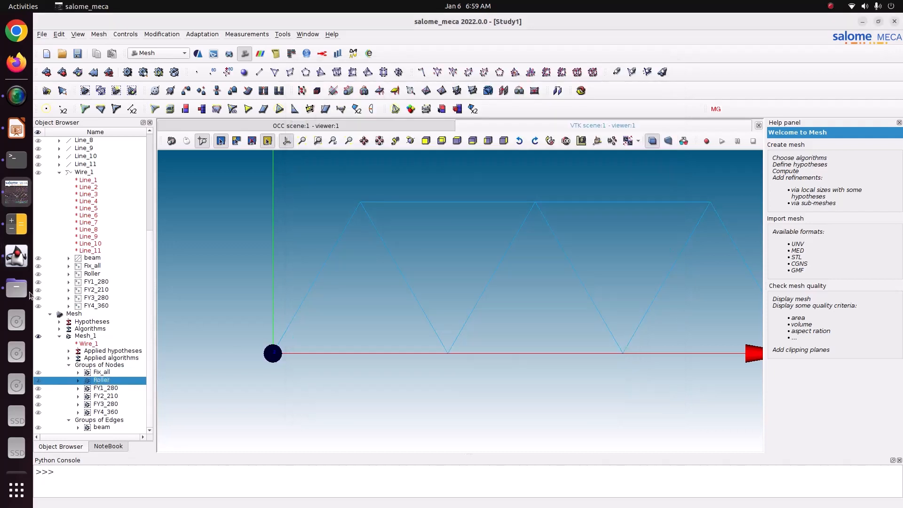
pyautogui.click(17, 257)
pyautogui.click(431, 118)
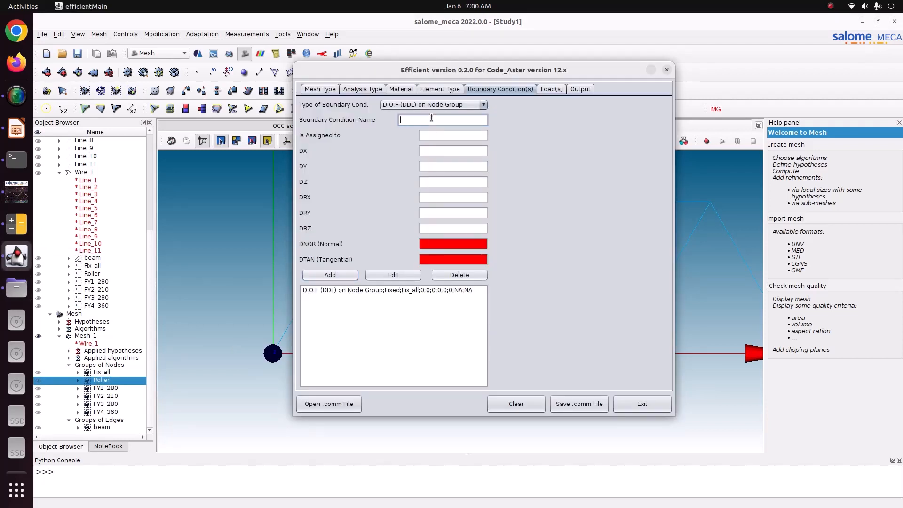
pyautogui.write('Roller')
pyautogui.moveTo(417, 121); pyautogui.dragTo(402, 117)
pyautogui.click(424, 116)
pyautogui.write('1')
pyautogui.click(434, 132)
pyautogui.write('Roller')
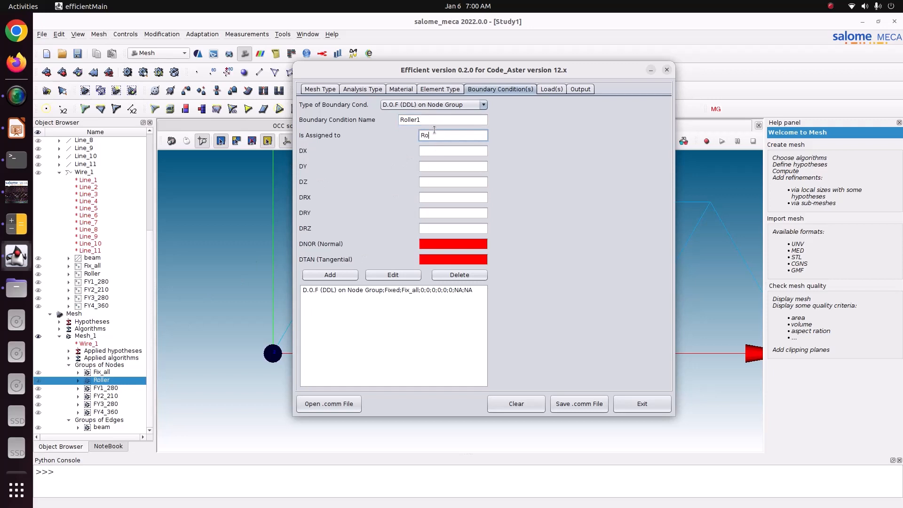
pyautogui.moveTo(448, 135); pyautogui.dragTo(409, 126)
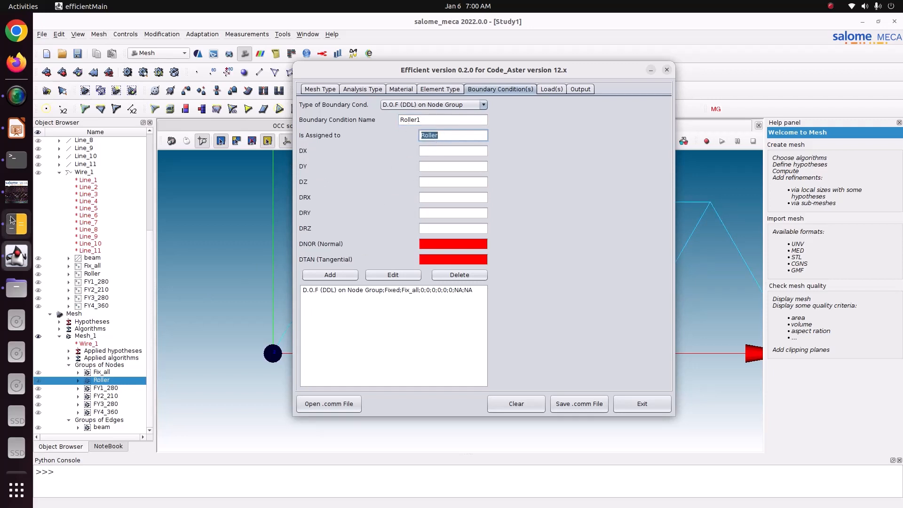
# Step: Following the roller support on the slide, set Roller1's DY, DZ, DRX, DRY and DRZ to 0 with DX left blank, and add it to the list
pyautogui.click(16, 192)
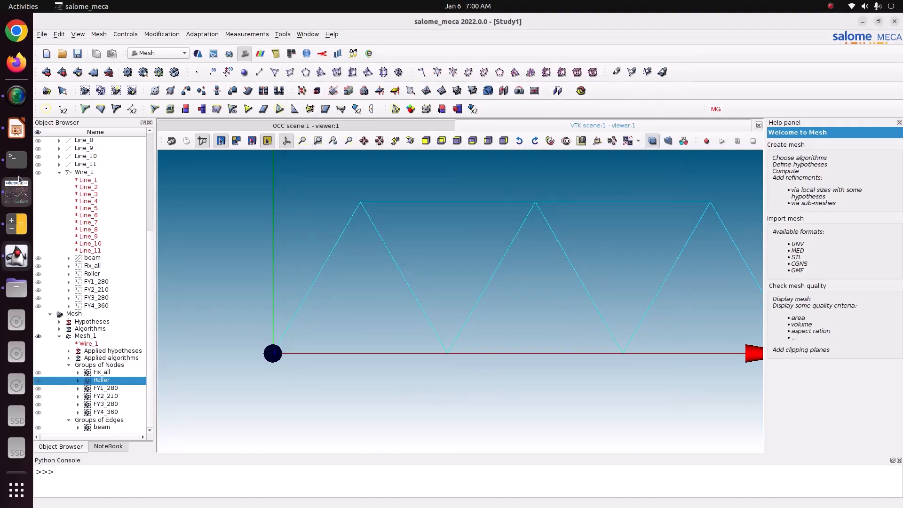
pyautogui.click(17, 128)
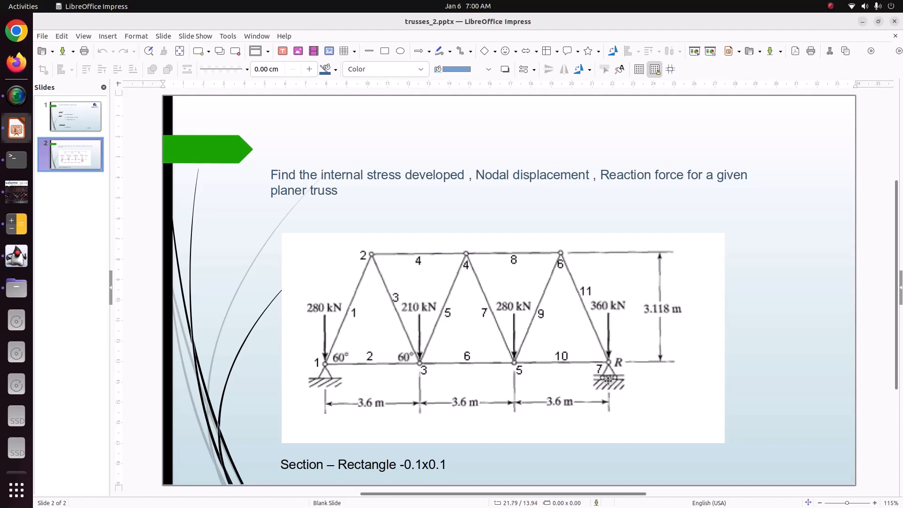
pyautogui.click(16, 192)
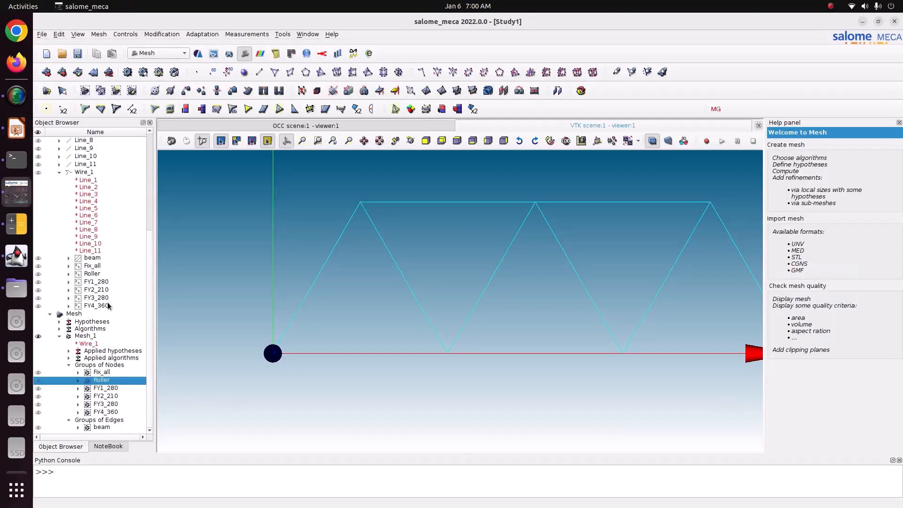
pyautogui.click(17, 256)
pyautogui.click(431, 150)
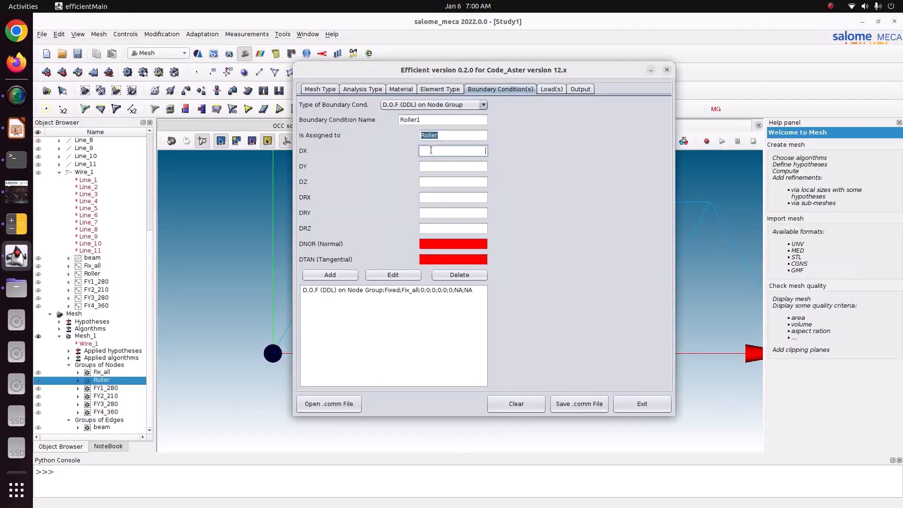
pyautogui.click(430, 162)
pyautogui.write('0')
pyautogui.press('Tab')
pyautogui.write('0')
pyautogui.press('Tab')
pyautogui.write('0')
pyautogui.press('Tab')
pyautogui.write('0')
pyautogui.press('Tab')
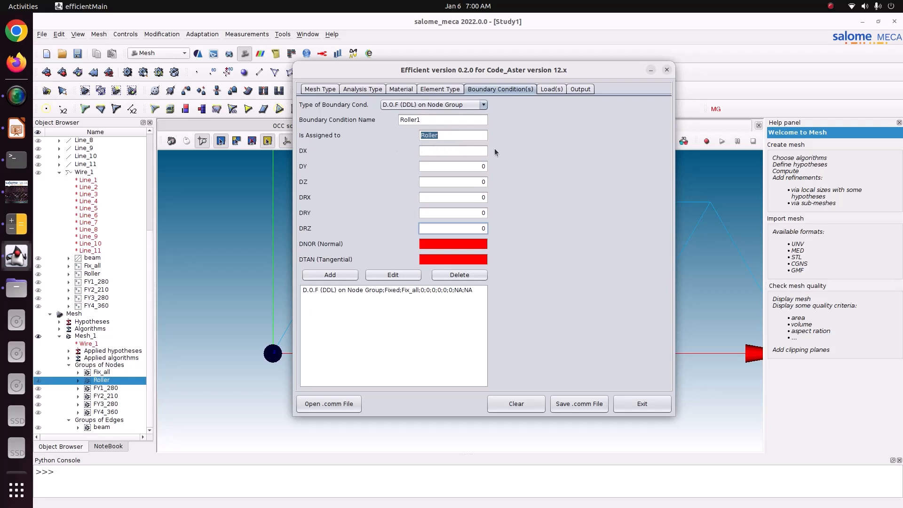
pyautogui.click(348, 277)
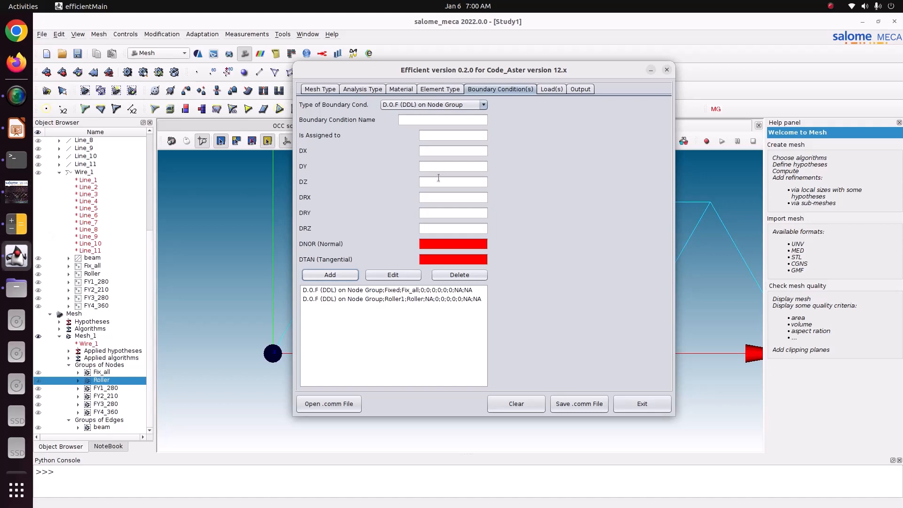
# Step: Check the truss loads on the slide and start a load of type Force on Node named Loady1 in Efficient
pyautogui.click(17, 196)
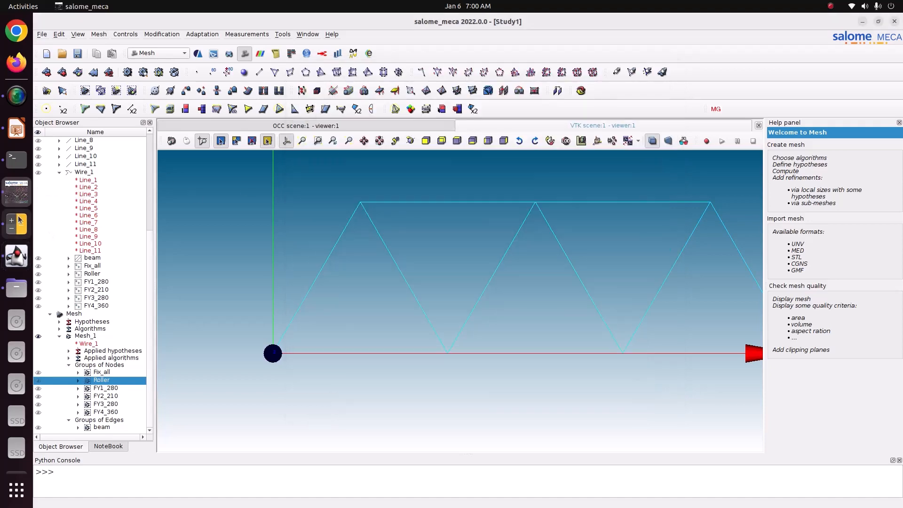
pyautogui.click(17, 128)
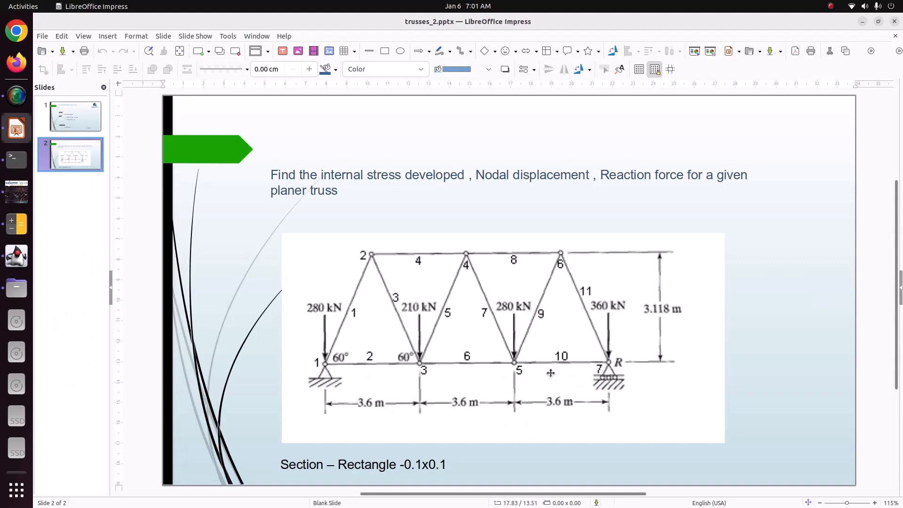
pyautogui.click(17, 192)
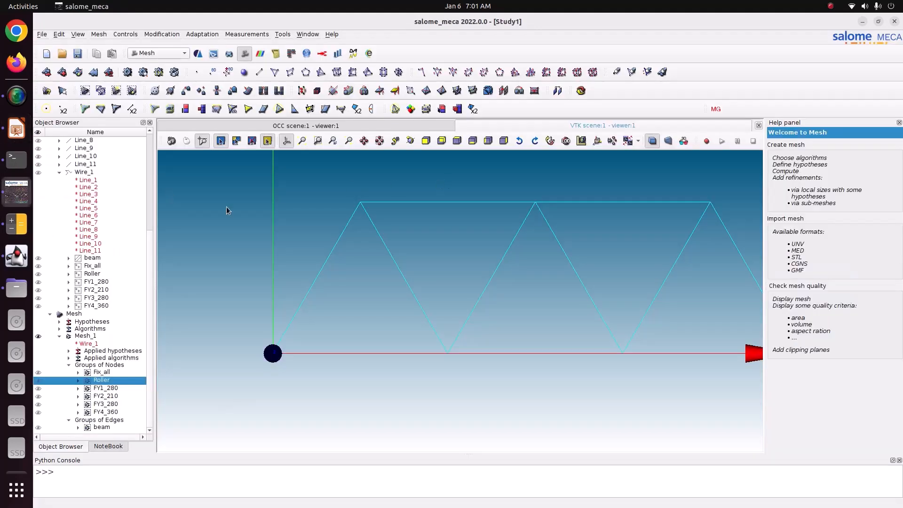
pyautogui.click(14, 254)
pyautogui.click(551, 89)
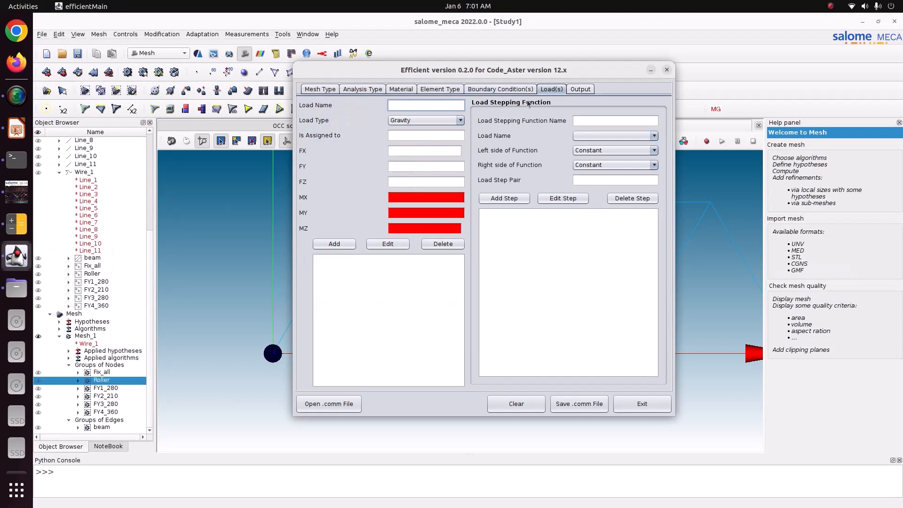
pyautogui.click(433, 120)
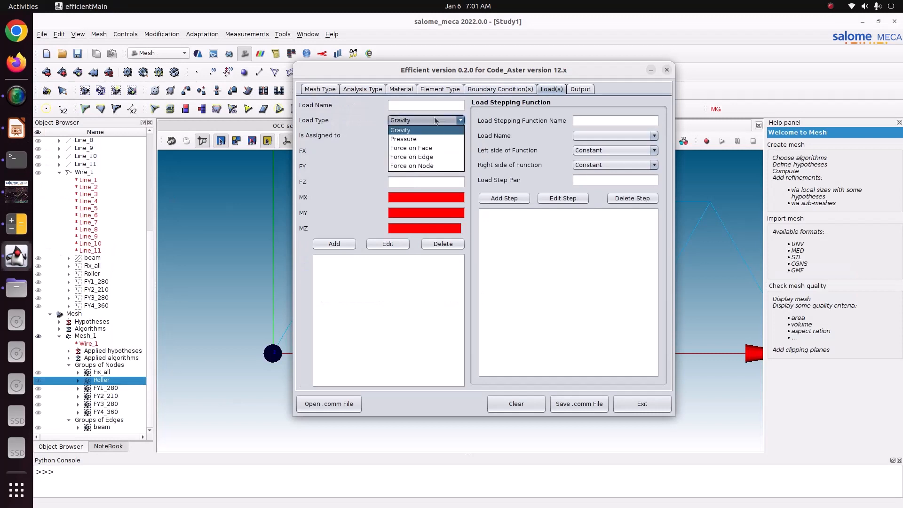
pyautogui.click(426, 166)
pyautogui.click(407, 108)
pyautogui.write('Loady1')
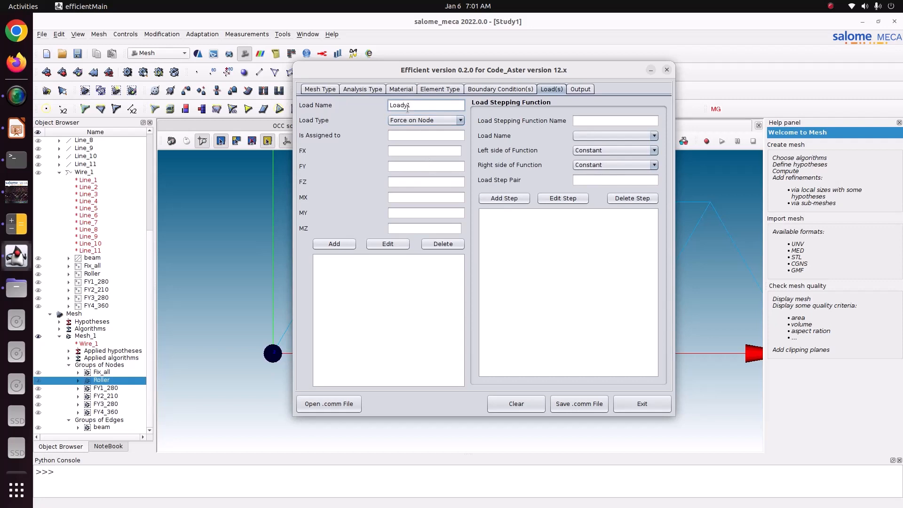
# Step: Assign Loady1 to the node group FY1_280, copying the group name from Mesh_1 in salome_meca
pyautogui.click(409, 134)
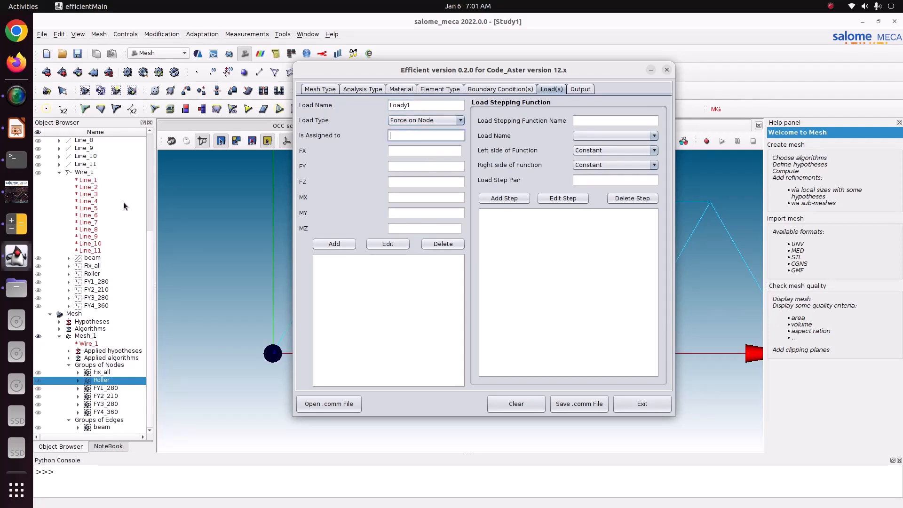
pyautogui.click(101, 389)
pyautogui.click(100, 389)
pyautogui.hotkey('ctrl', 'c')
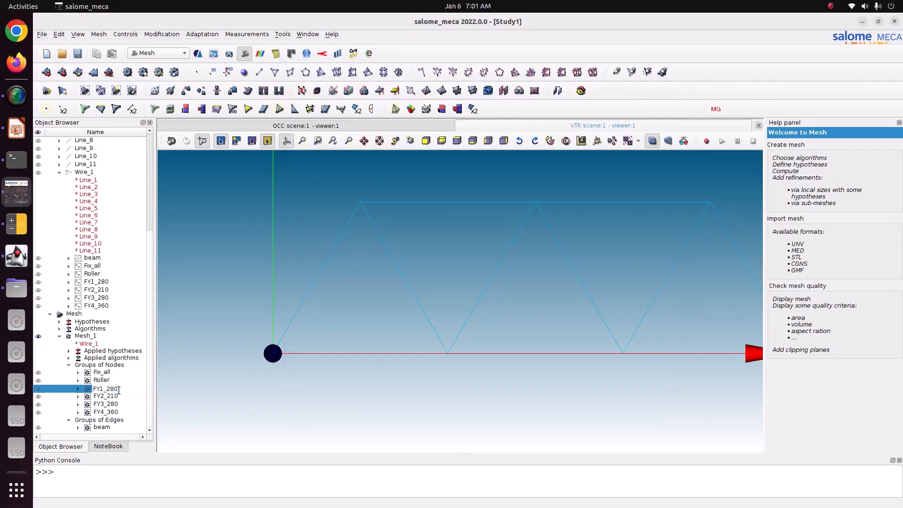
pyautogui.click(17, 256)
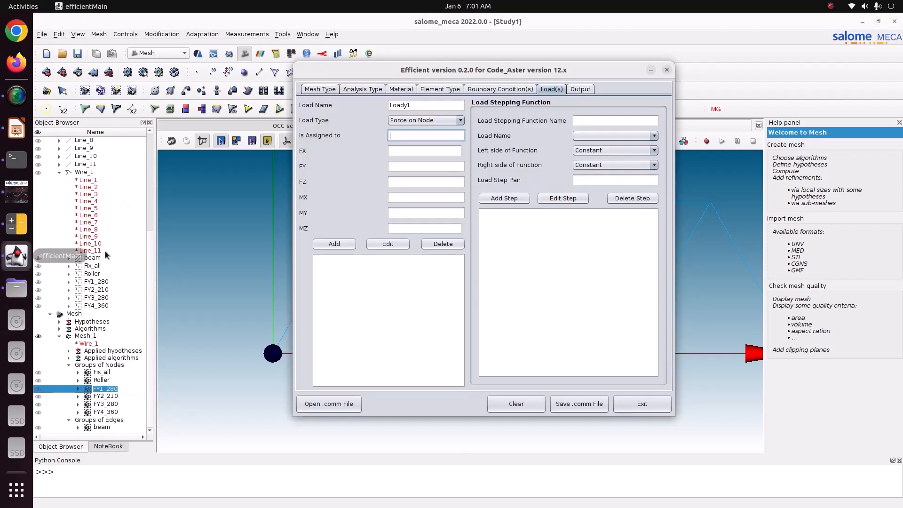
pyautogui.hotkey('ctrl', 'v')
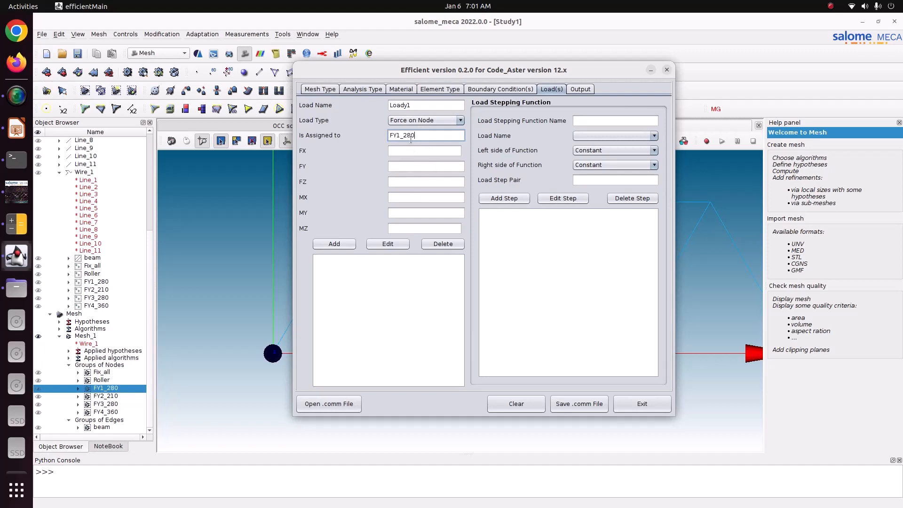
# Step: Set FY to -280000 for Loady1 and add the load to the list
pyautogui.click(399, 167)
pyautogui.write('-280')
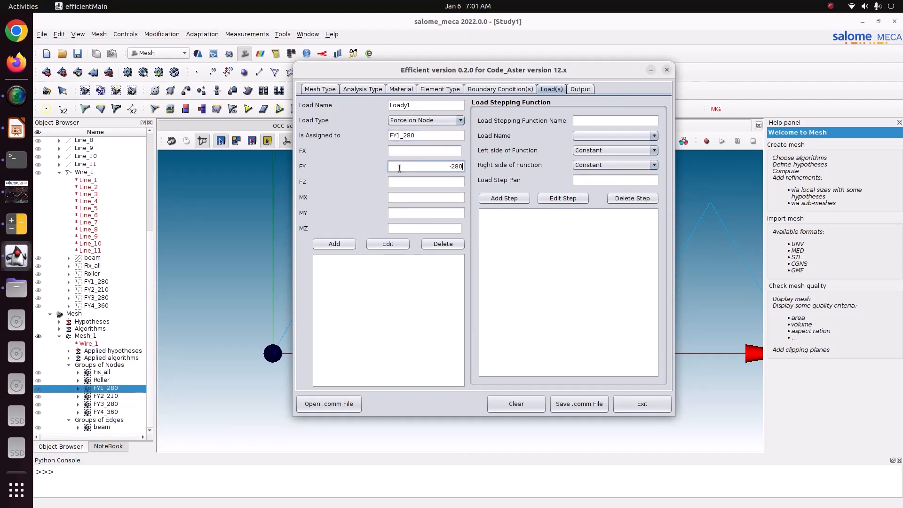
pyautogui.write('000')
pyautogui.click(335, 243)
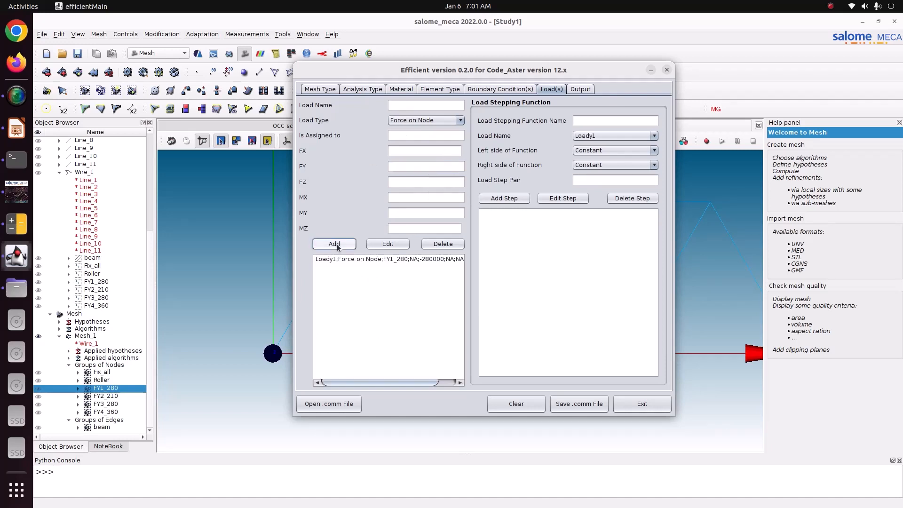
# Step: Name a second nodal force Loady2 and assign it to FY2_210, copying the node group's name from Mesh_1
pyautogui.click(405, 106)
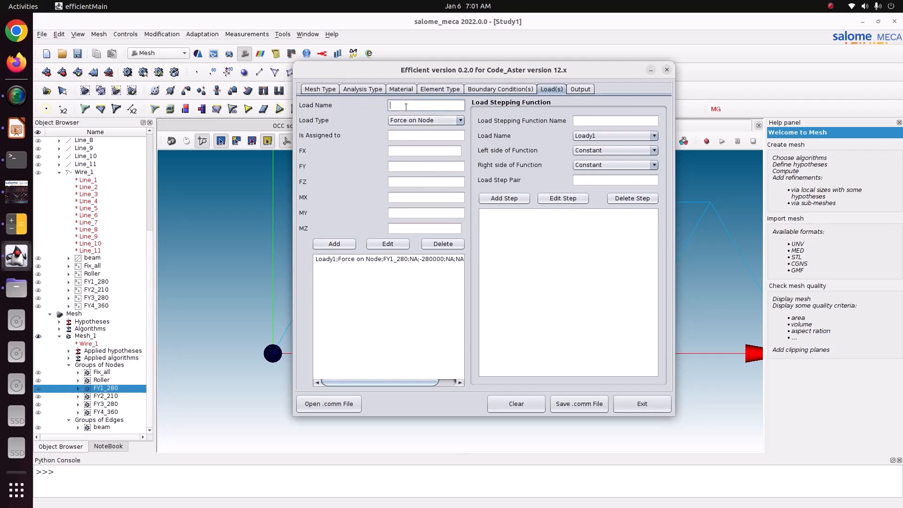
pyautogui.write('Loady2')
pyautogui.click(411, 136)
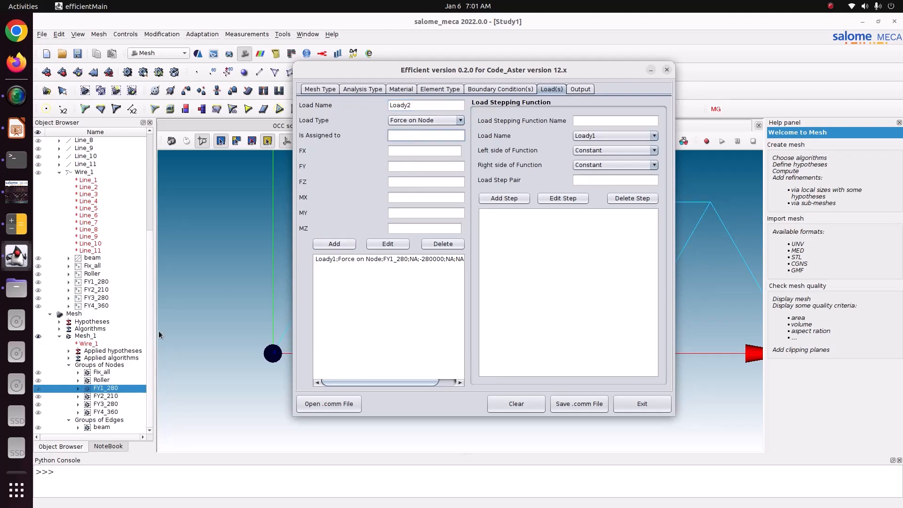
pyautogui.click(112, 397)
pyautogui.click(113, 397)
pyautogui.hotkey('ctrl', 'c')
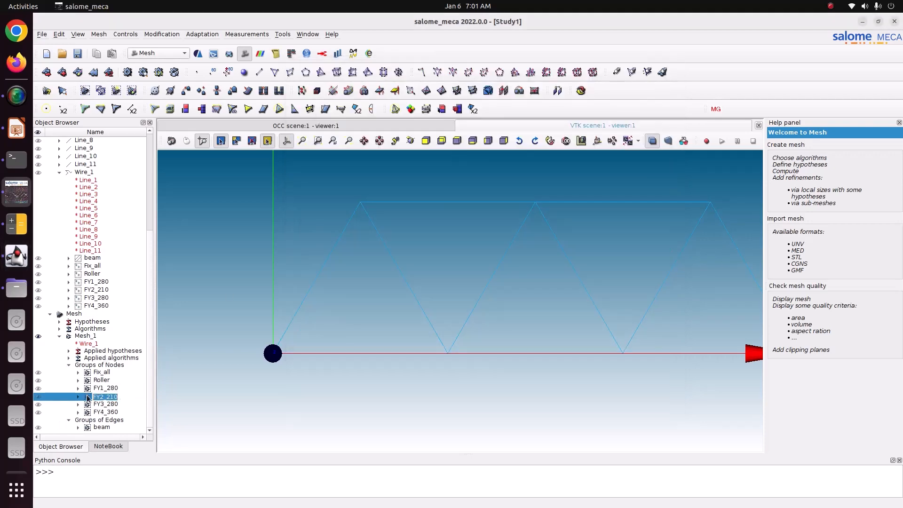
pyautogui.click(17, 256)
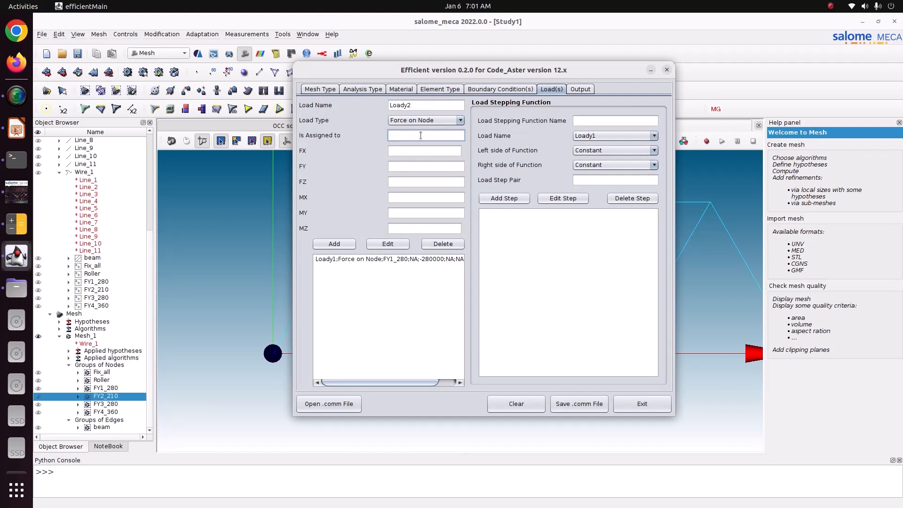
pyautogui.hotkey('ctrl', 'v')
# Step: Set FY to -210000 for Loady2 and add the load to the list
pyautogui.click(405, 167)
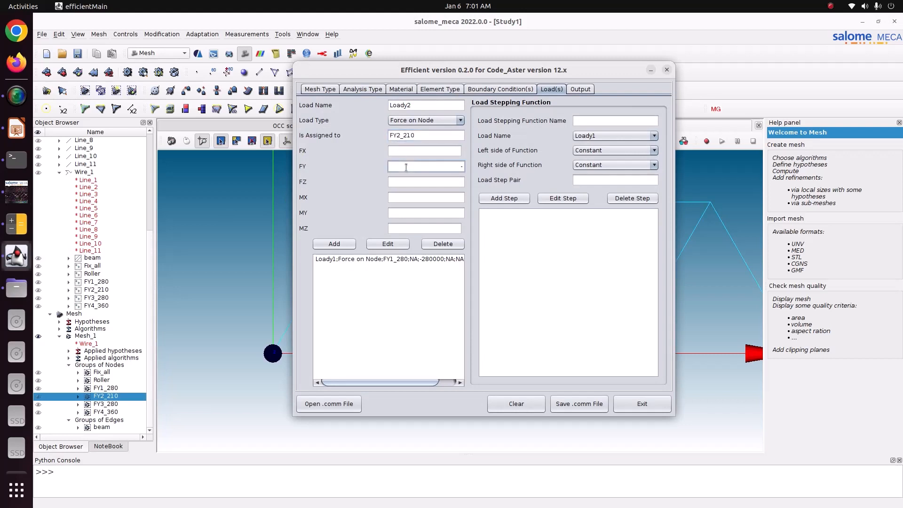
pyautogui.write('-210000')
pyautogui.click(345, 246)
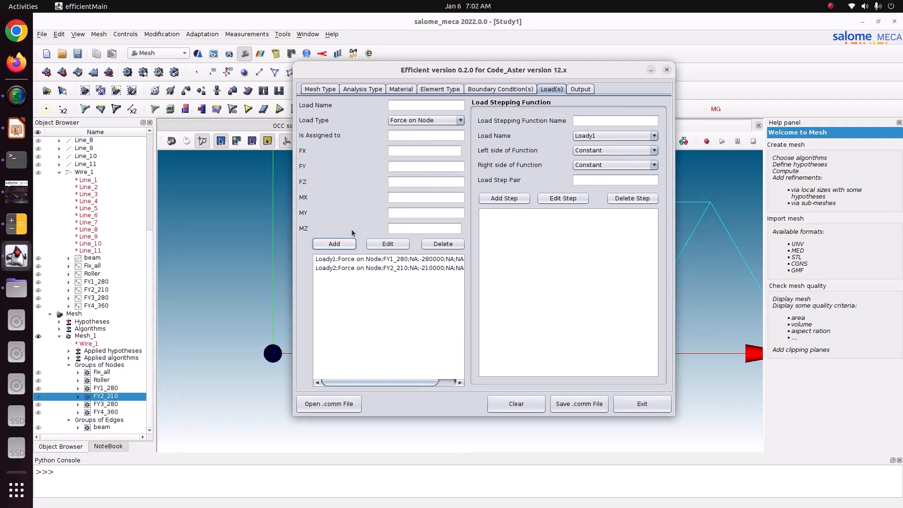
# Step: Name a third nodal force Loady3 and assign it to FY3_280, copying the node group's name from Mesh_1
pyautogui.click(423, 104)
pyautogui.write('Loady3')
pyautogui.click(431, 136)
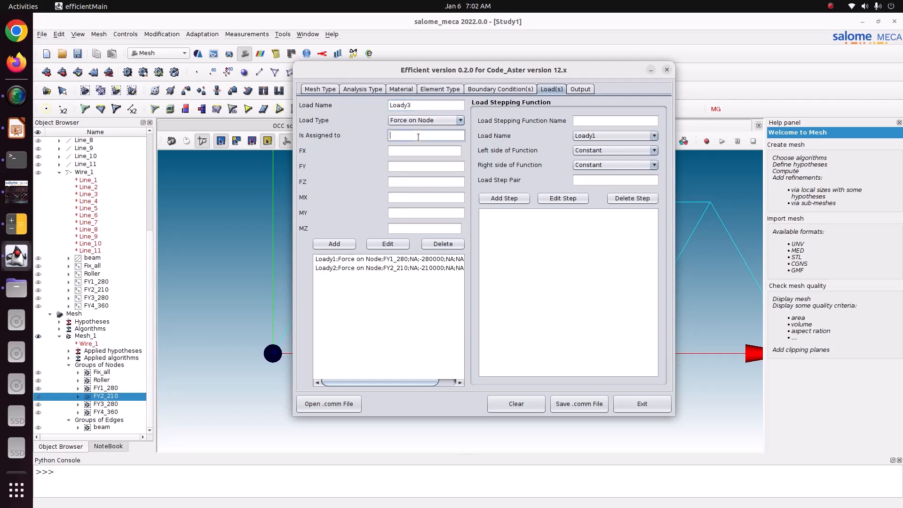
pyautogui.click(117, 404)
pyautogui.moveTo(122, 403); pyautogui.dragTo(82, 401)
pyautogui.hotkey('ctrl', 'c')
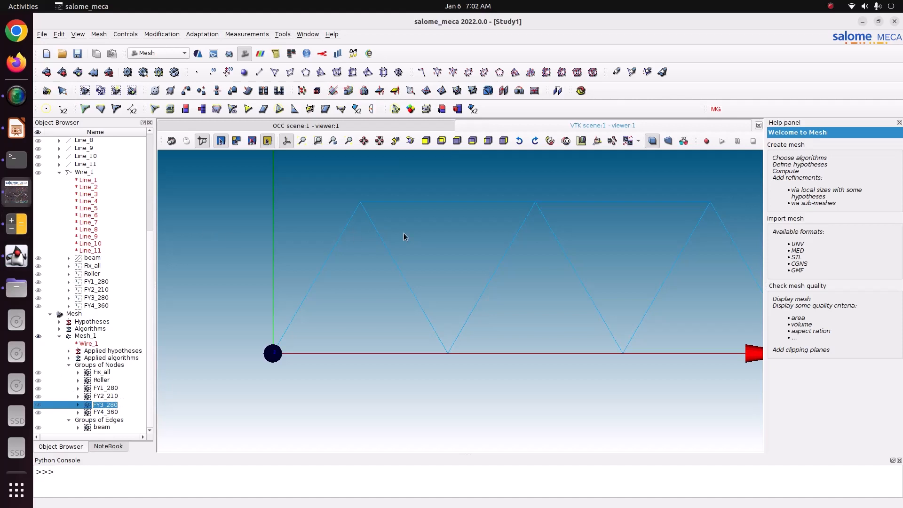
pyautogui.click(17, 256)
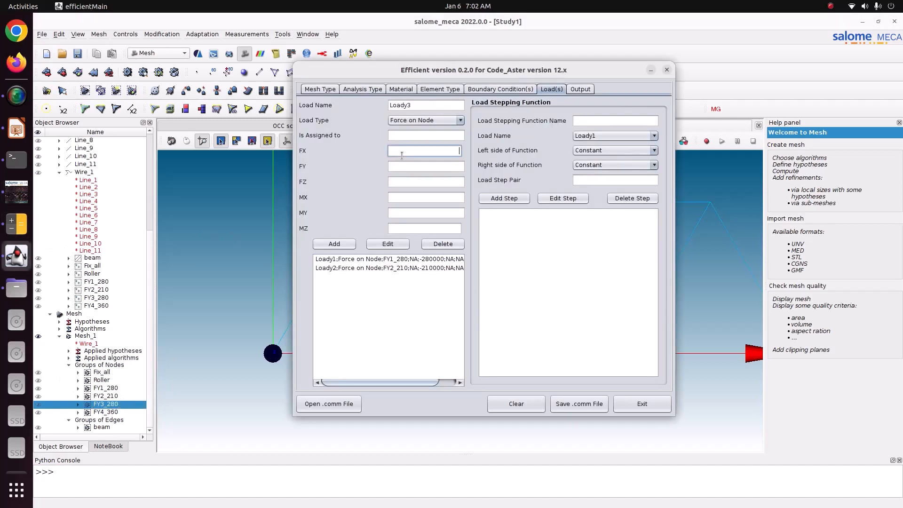
pyautogui.click(413, 135)
pyautogui.hotkey('ctrl', 'v')
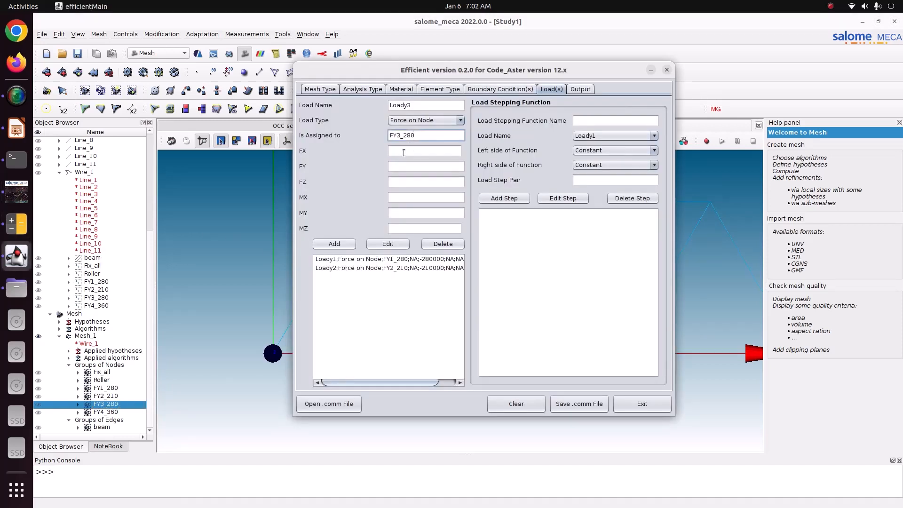
# Step: Set FY to -280000 for Loady3 and add the load to the list
pyautogui.click(399, 164)
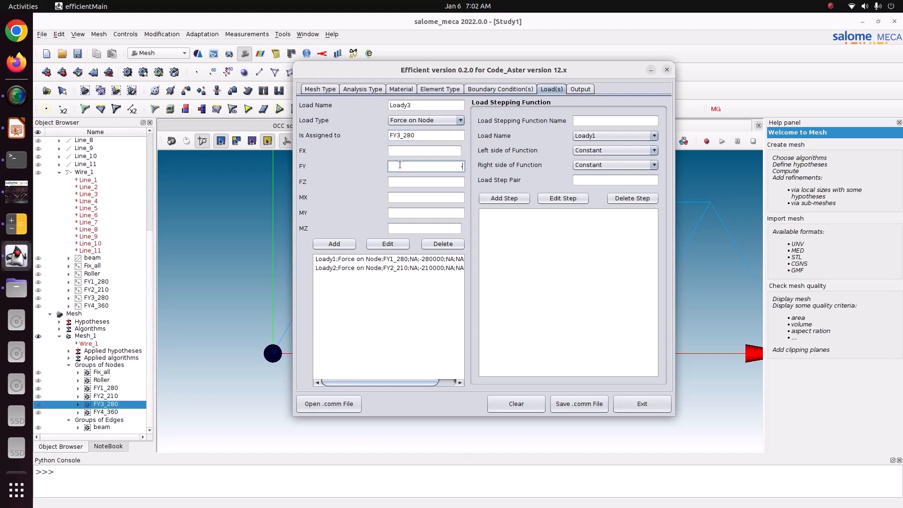
pyautogui.write('-280000')
pyautogui.click(333, 243)
# Step: Name a fourth nodal force Loady4 and assign it to FY4_360, copying the node group's name from Mesh_1
pyautogui.click(432, 106)
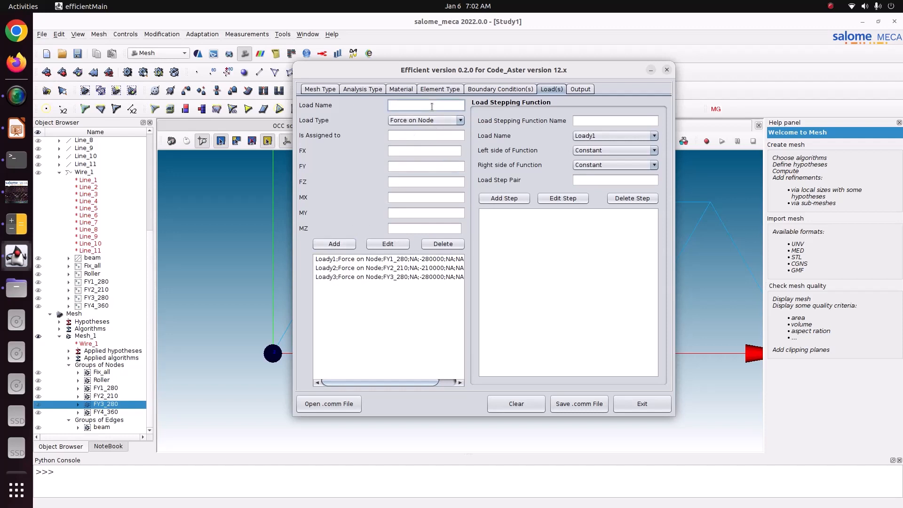
pyautogui.write('Loady4')
pyautogui.click(418, 136)
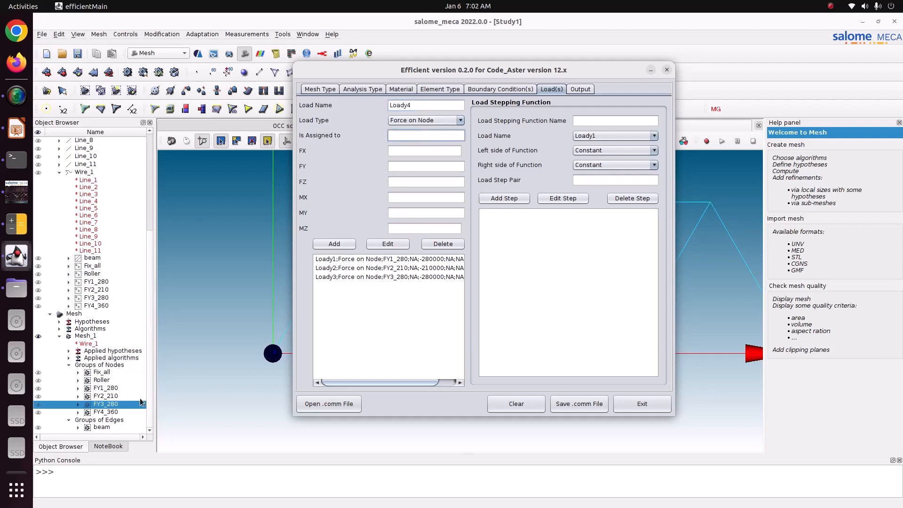
pyautogui.keyDown('ctrl'); pyautogui.click(113, 412); pyautogui.keyUp('ctrl')
pyautogui.click(114, 412)
pyautogui.hotkey('ctrl', 'c')
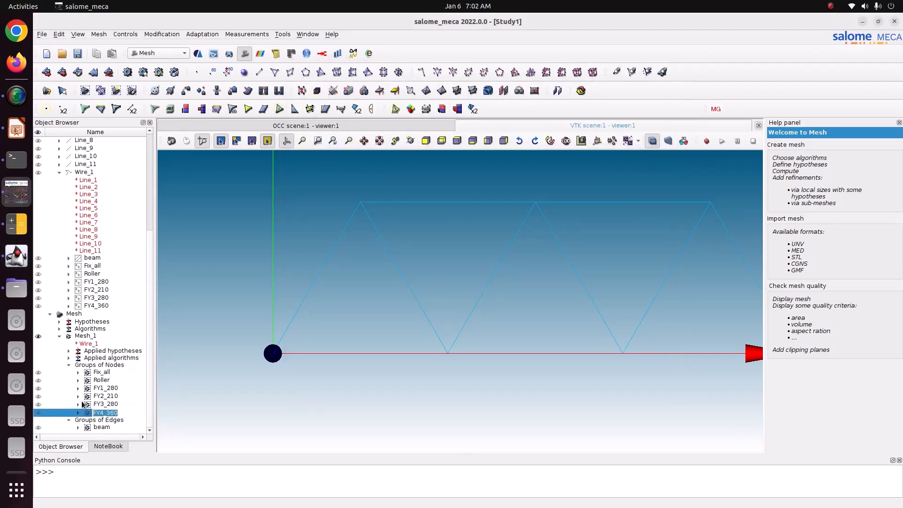
pyautogui.click(19, 255)
pyautogui.hotkey('ctrl', 'v')
# Step: Set FY to -360000 for Loady4 and add the load to the list
pyautogui.click(409, 164)
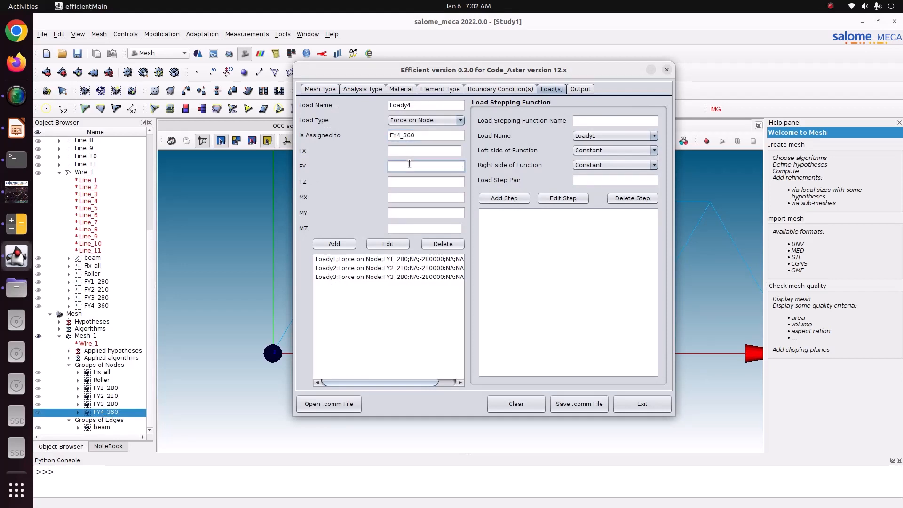
pyautogui.write('-360000')
pyautogui.click(342, 247)
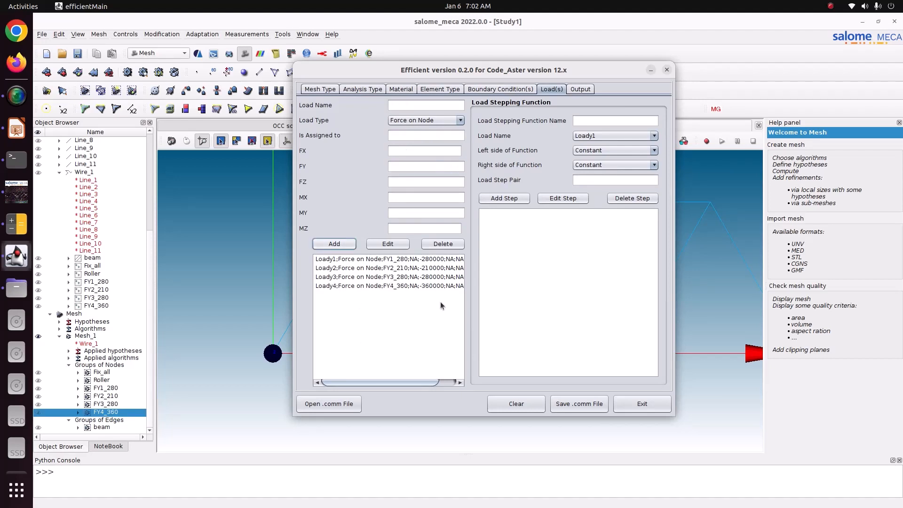
# Step: Include all available result options in the MED output and save the command file as static.comm in Pictures/CODE_ASTER/65_trusses-2
pyautogui.click(580, 89)
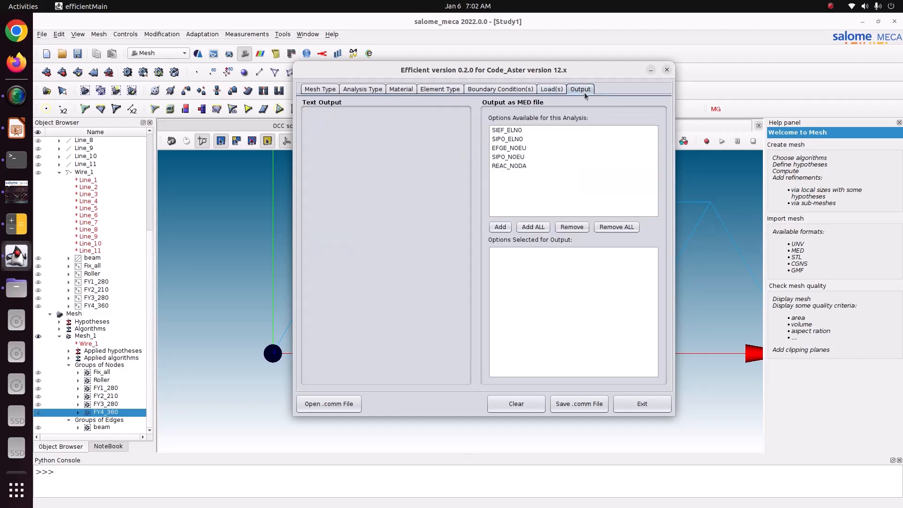
pyautogui.click(536, 228)
pyautogui.click(580, 404)
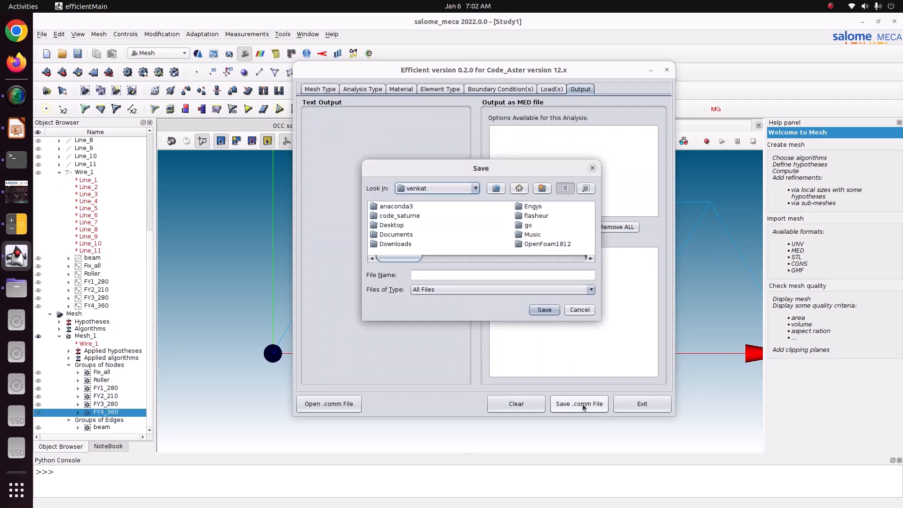
pyautogui.click(436, 259)
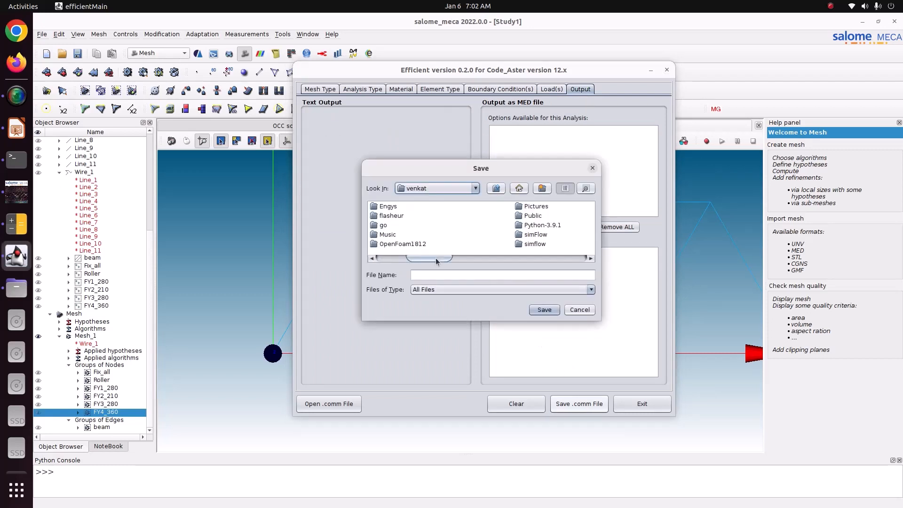
pyautogui.doubleClick(534, 208)
pyautogui.doubleClick(395, 216)
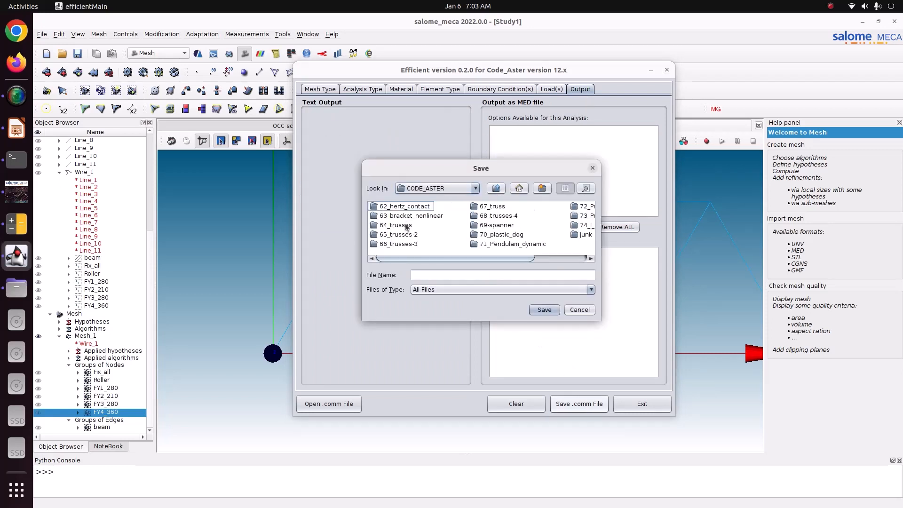
pyautogui.click(401, 225)
pyautogui.doubleClick(399, 234)
pyautogui.click(430, 276)
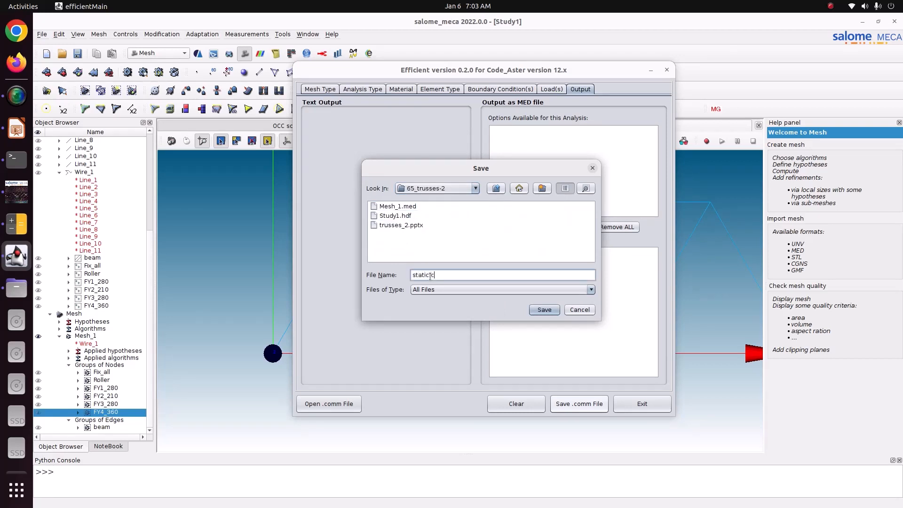
pyautogui.press('Return')
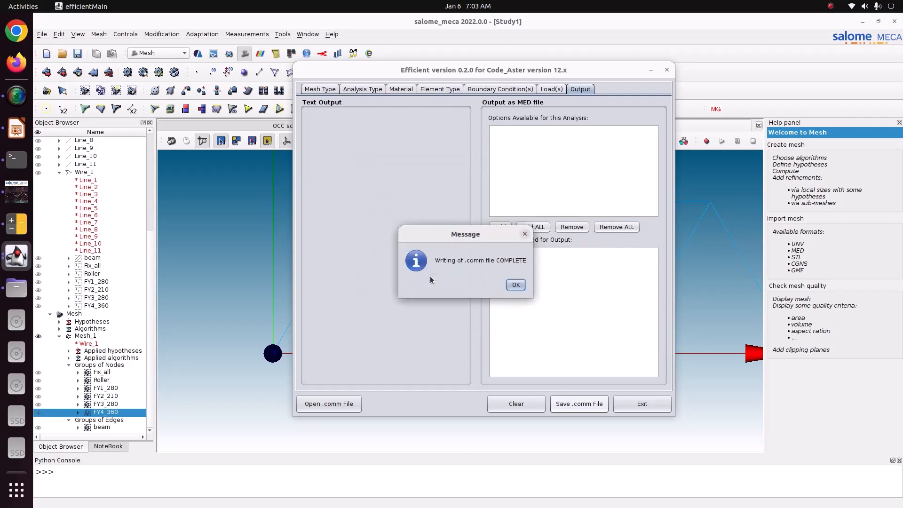
pyautogui.click(516, 285)
pyautogui.click(666, 70)
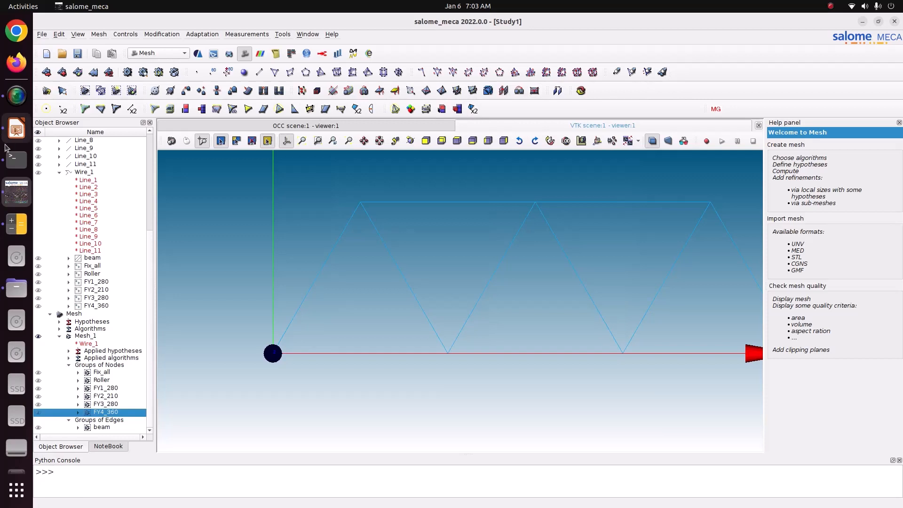
# Step: Switch to Files, go to Pictures/CODE_ASTER/65_trusses-2 and open static.comm in the text editor
pyautogui.click(16, 286)
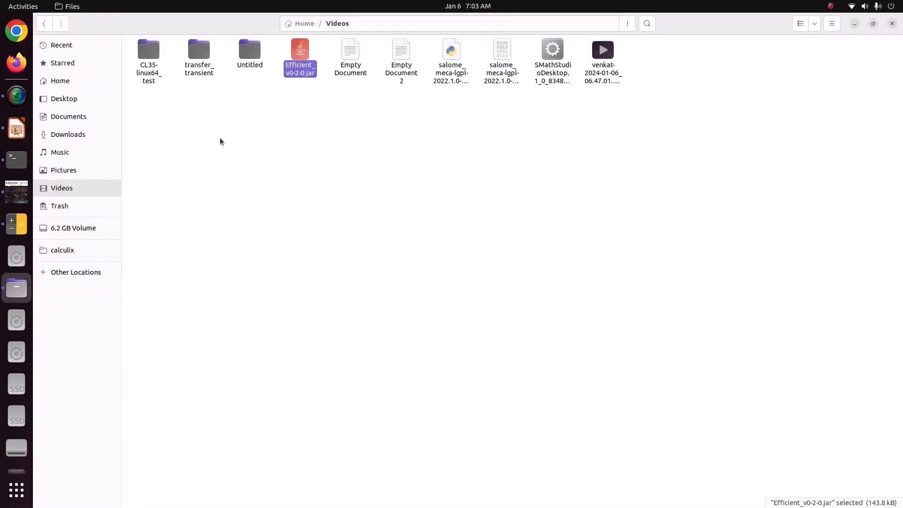
pyautogui.click(95, 169)
pyautogui.doubleClick(201, 59)
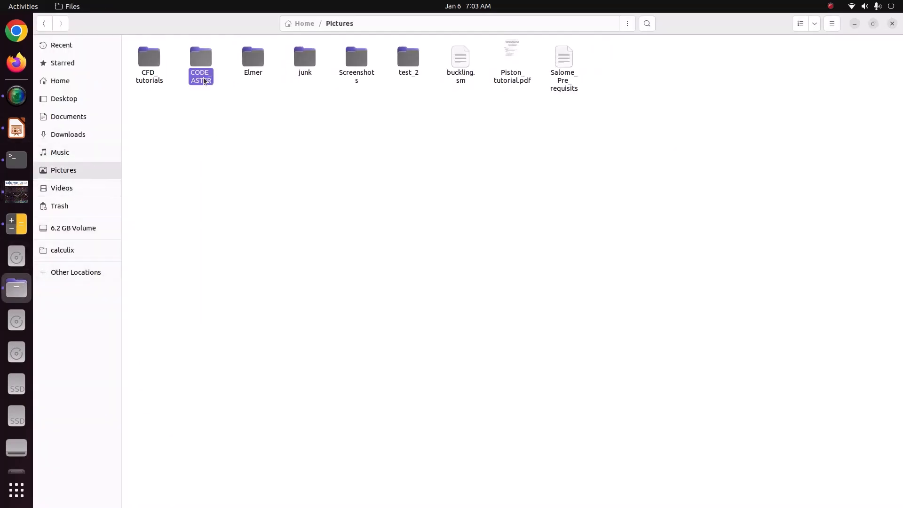
pyautogui.doubleClick(285, 52)
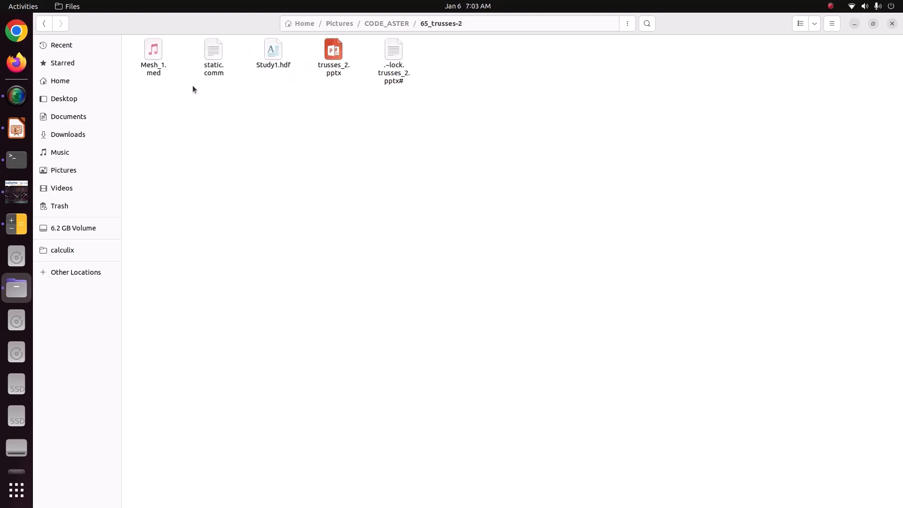
pyautogui.click(153, 73)
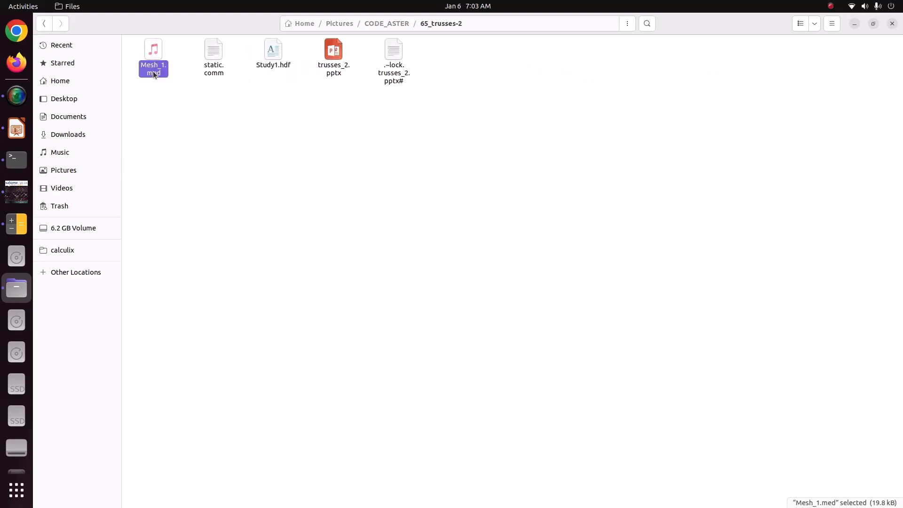
pyautogui.doubleClick(219, 73)
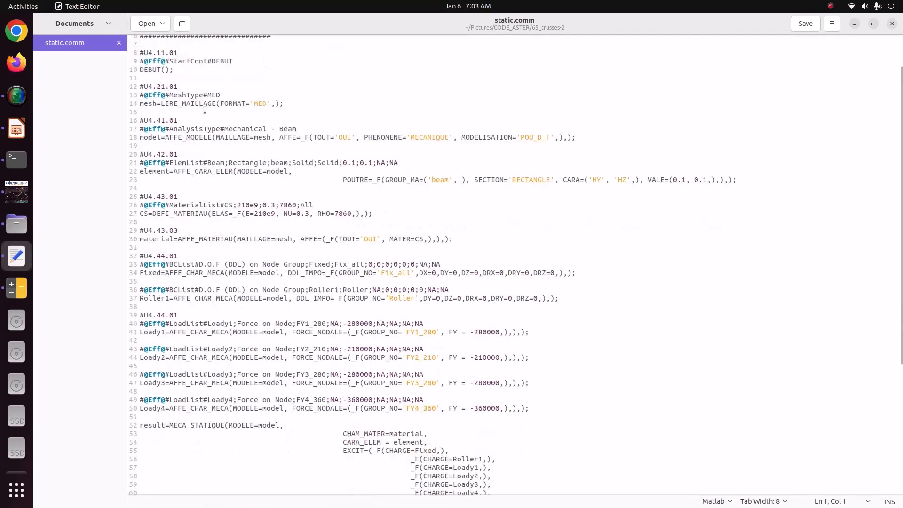
# Step: Examine the mesh format, beam model, material, supports, loads and output commands in static.comm, and close the file
pyautogui.click(281, 104)
pyautogui.moveTo(281, 104); pyautogui.dragTo(252, 99)
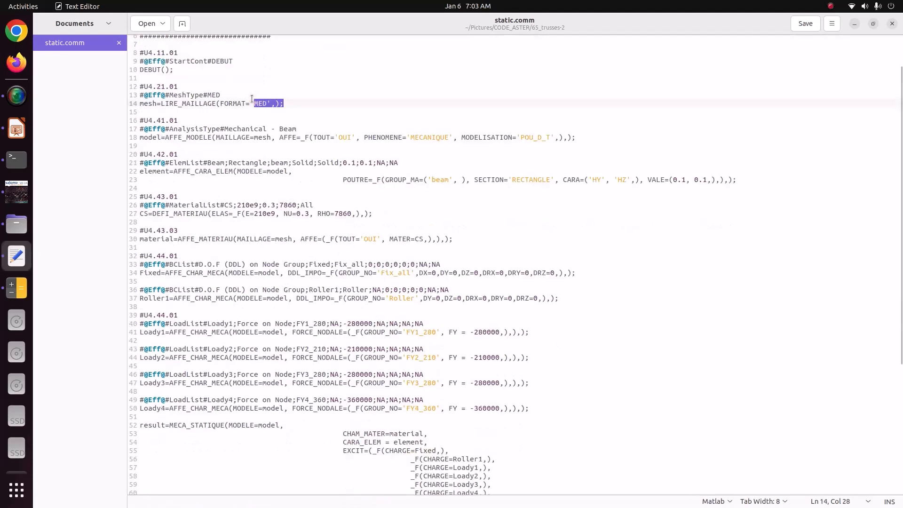
pyautogui.moveTo(628, 144); pyautogui.dragTo(314, 120)
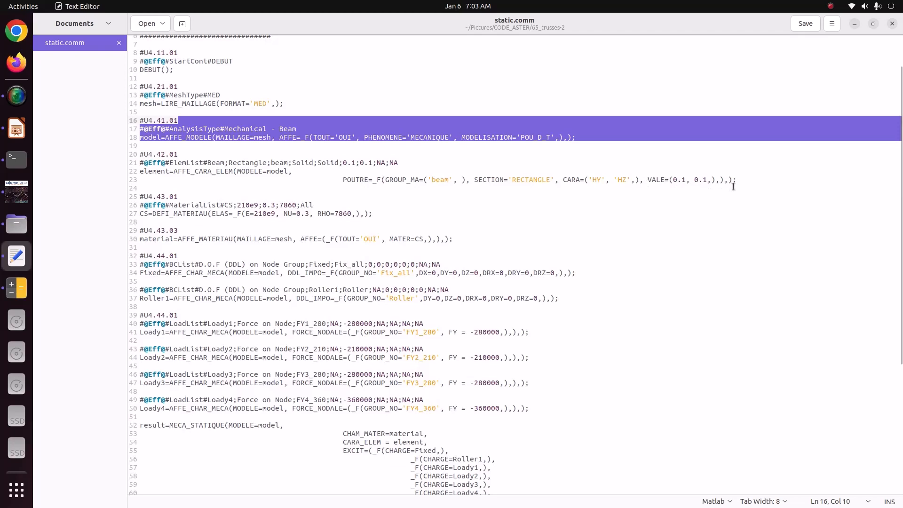
pyautogui.click(288, 212)
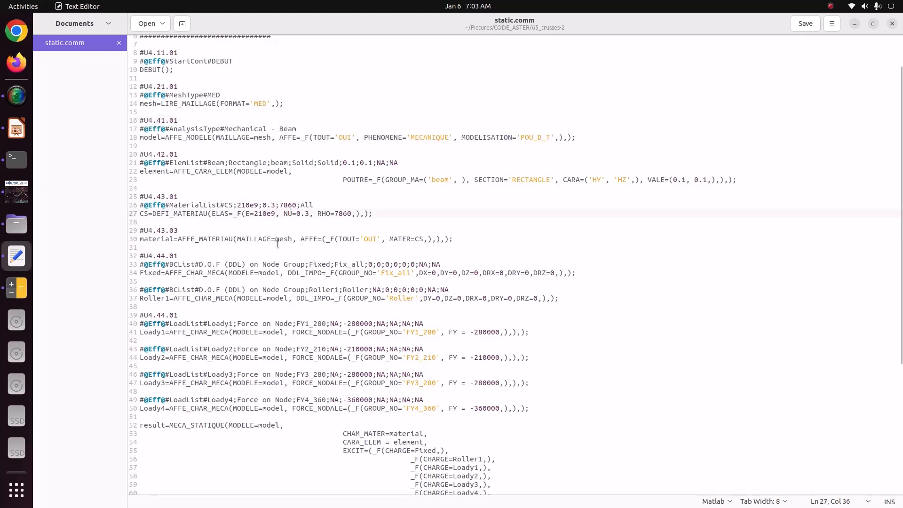
pyautogui.click(238, 273)
pyautogui.click(346, 298)
pyautogui.scroll(-5, 413, 412)
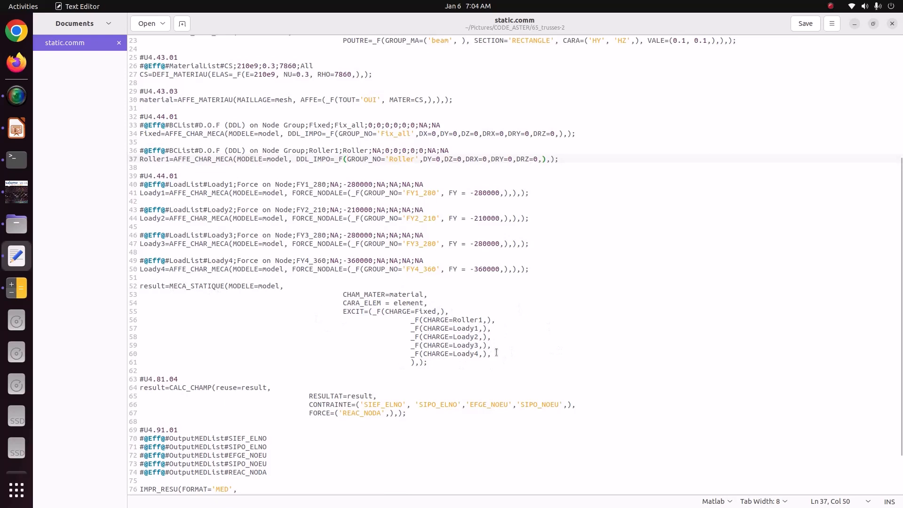
pyautogui.moveTo(431, 419); pyautogui.dragTo(140, 381)
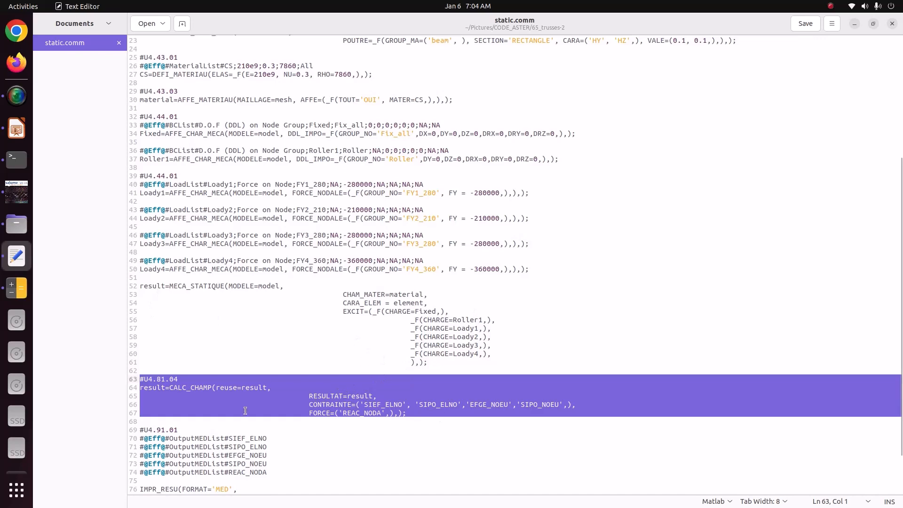
pyautogui.scroll(-3, 390, 437)
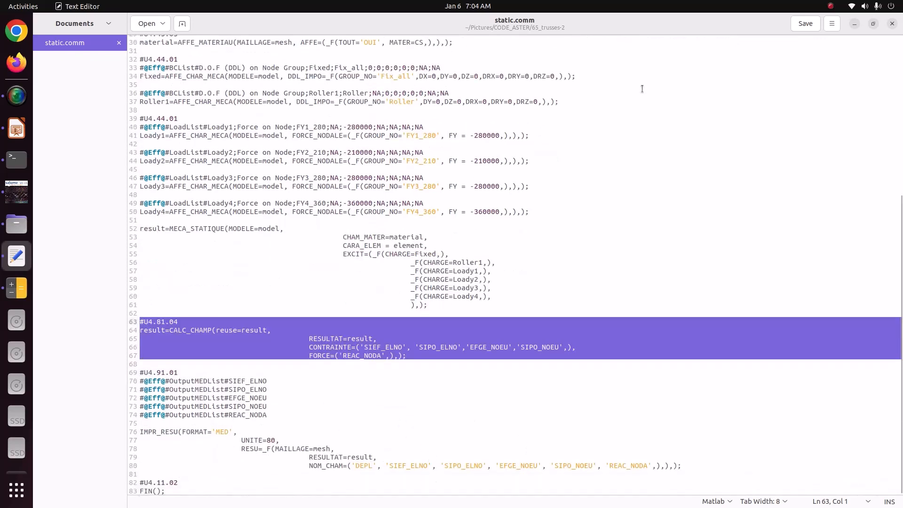
pyautogui.click(896, 24)
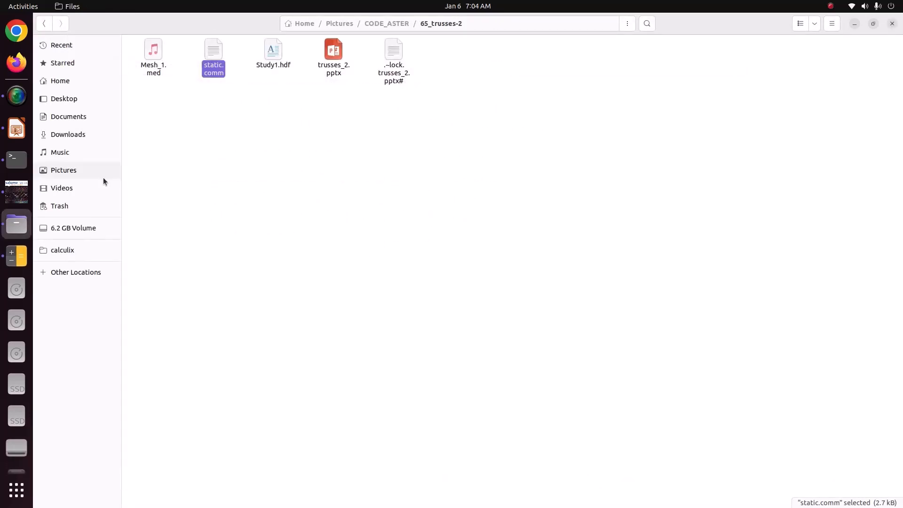
# Step: Return to salome_meca, save the study and launch ASTK from the code_aster plugins
pyautogui.click(3, 193)
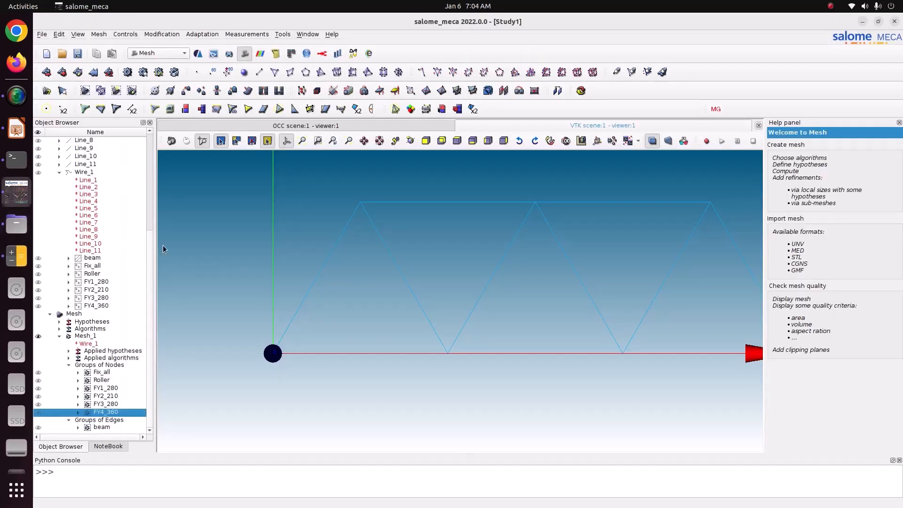
pyautogui.click(77, 53)
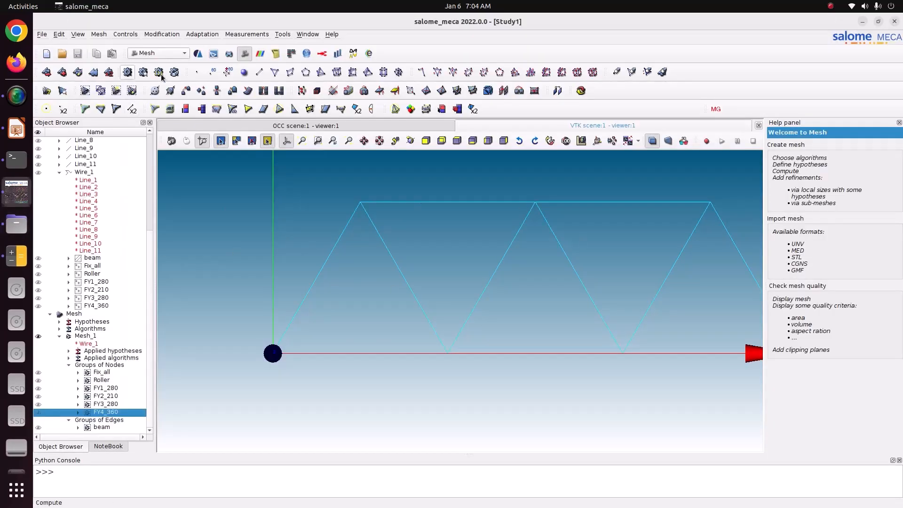
pyautogui.click(282, 35)
pyautogui.moveTo(329, 75)
pyautogui.moveTo(465, 107)
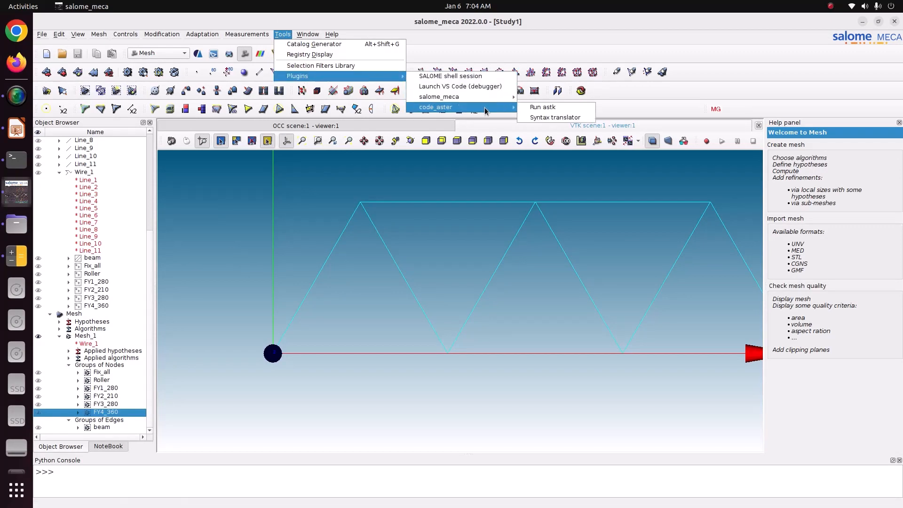
pyautogui.click(585, 109)
pyautogui.click(446, 298)
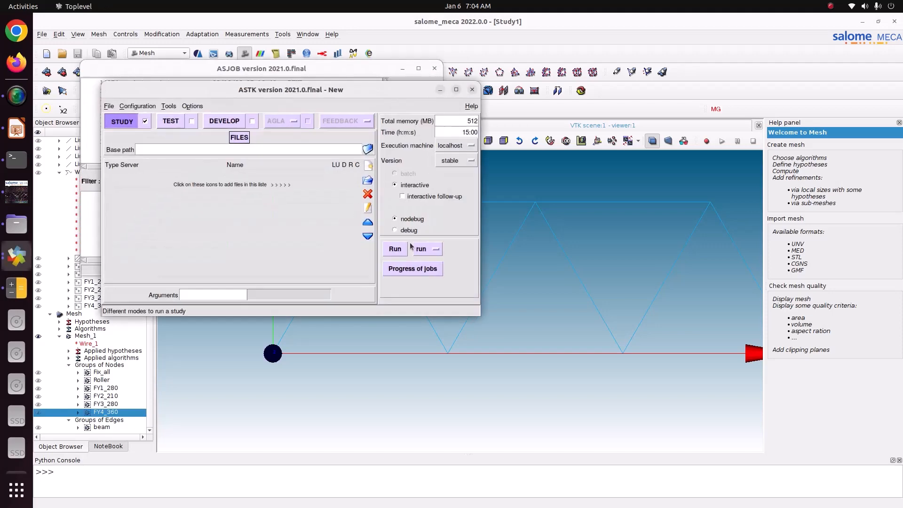
# Step: Arrange the 65_trusses-2 folder window and the ASTK window side by side, each filling half of the screen
pyautogui.moveTo(328, 91); pyautogui.dragTo(578, 168)
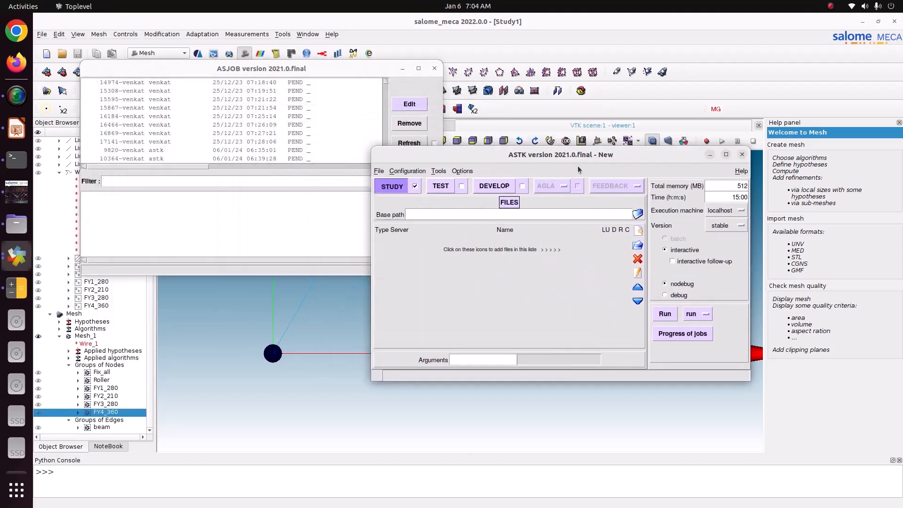
pyautogui.click(16, 225)
pyautogui.press('super+Left')
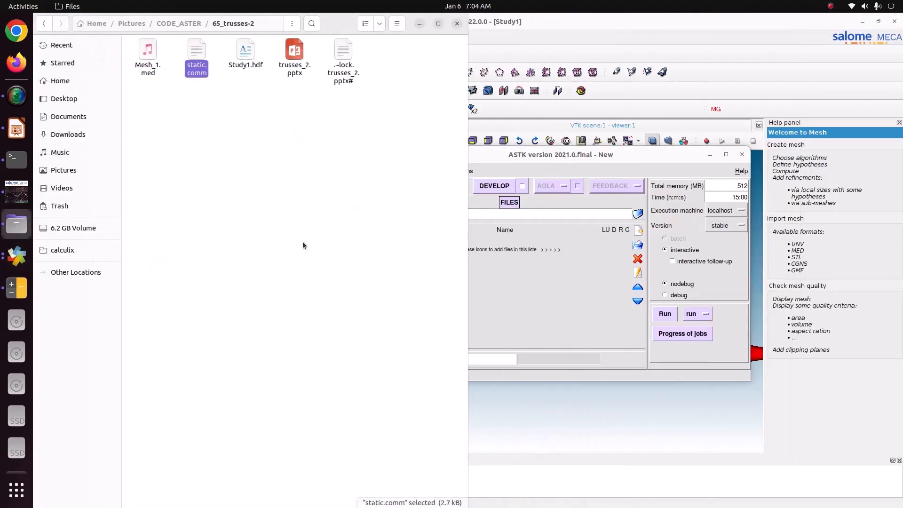
pyautogui.click(611, 348)
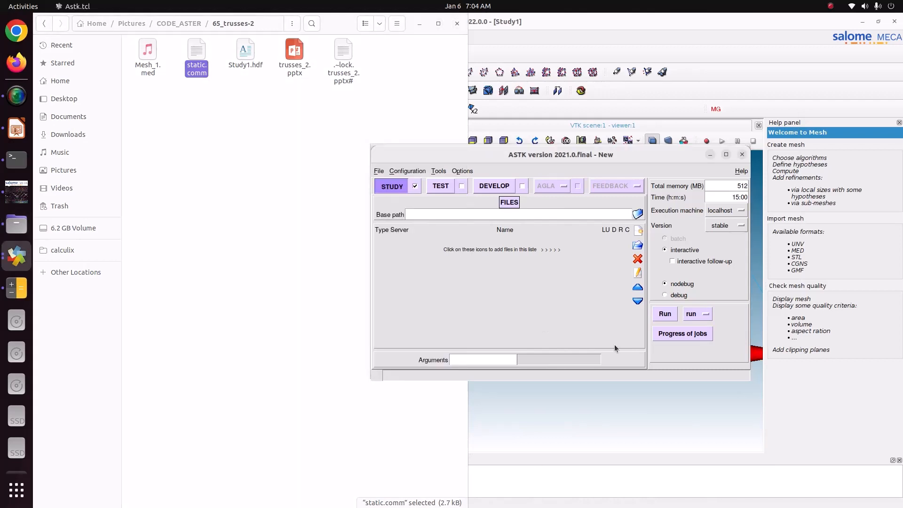
pyautogui.press('super+Right')
pyautogui.click(147, 70)
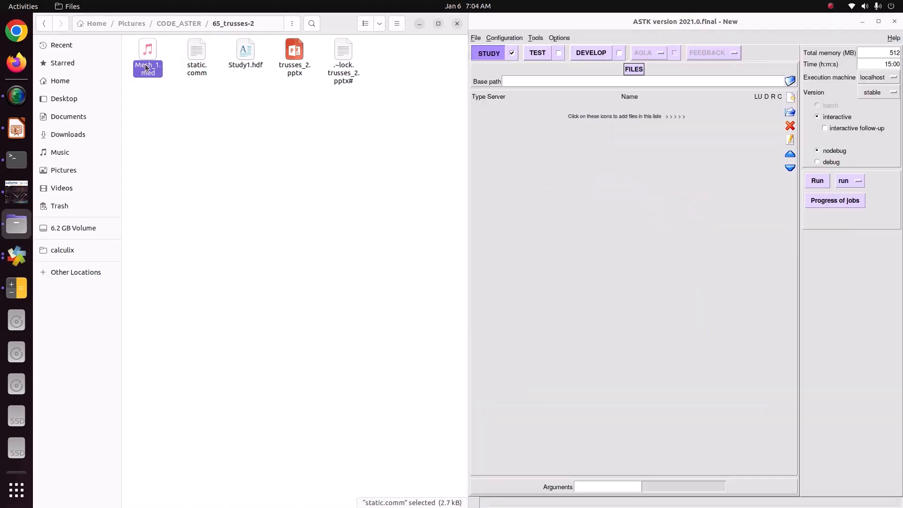
pyautogui.click(191, 69)
pyautogui.click(183, 89)
pyautogui.click(155, 71)
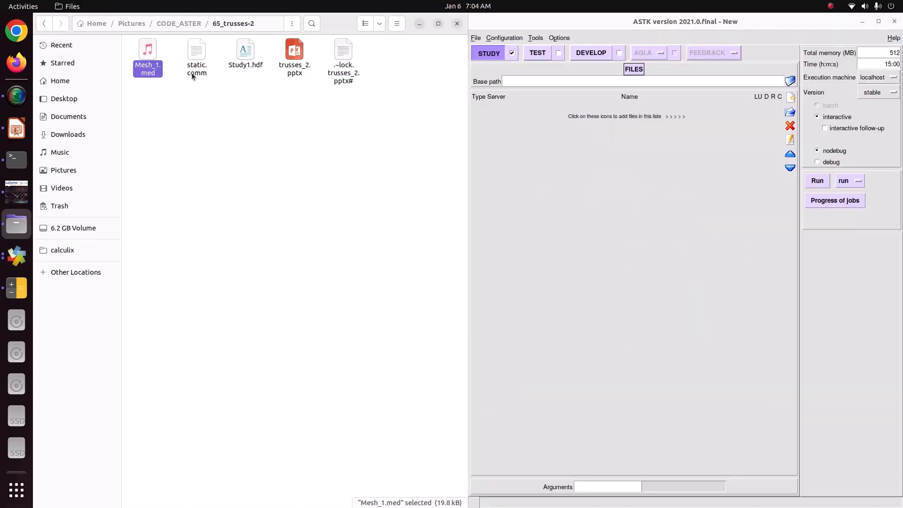
pyautogui.click(195, 70)
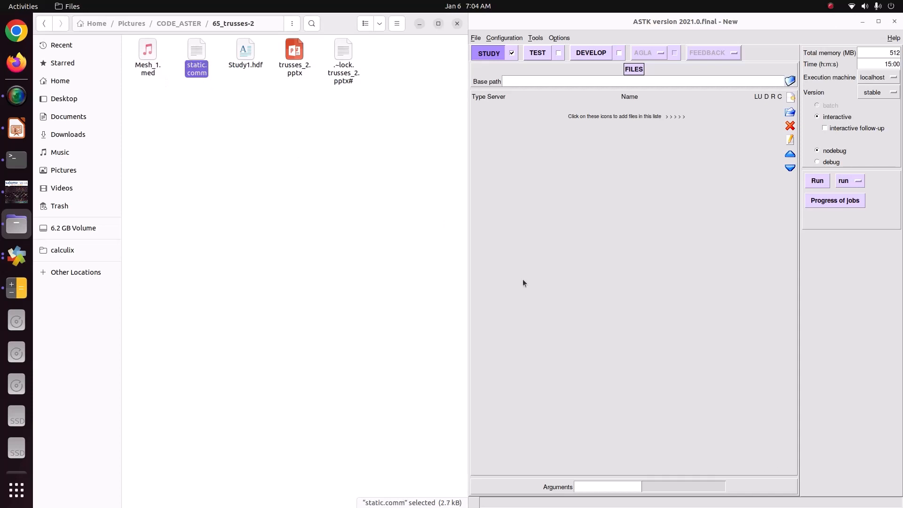
# Step: Set the ASTK study's base path to the Pictures/CODE_ASTER/65_trusses-2 folder
pyautogui.click(790, 82)
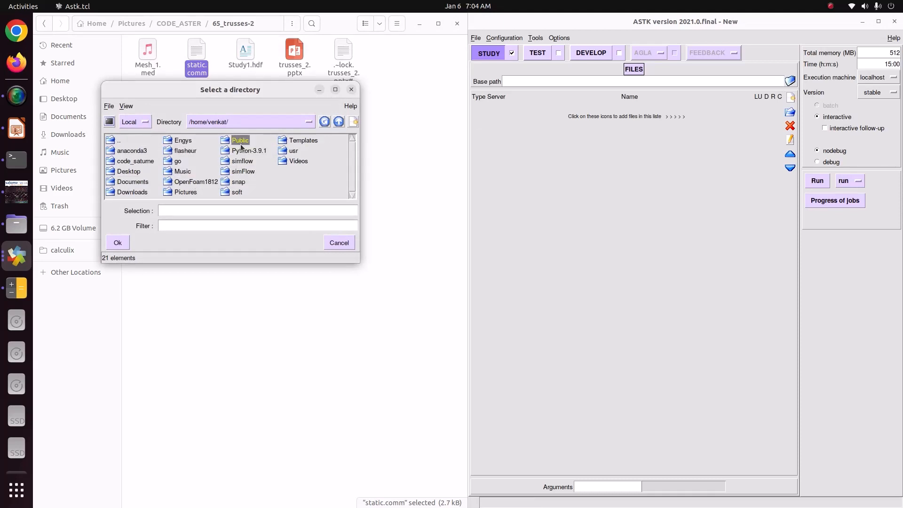
pyautogui.doubleClick(172, 192)
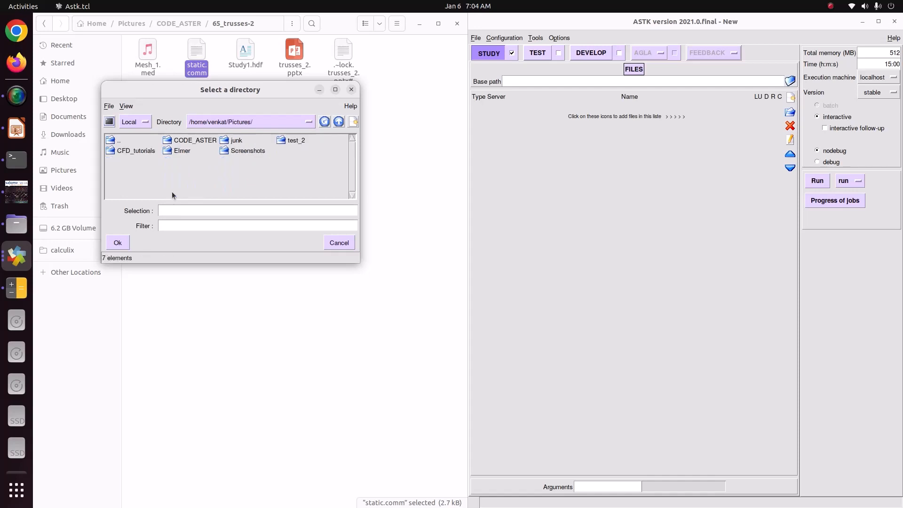
pyautogui.doubleClick(184, 140)
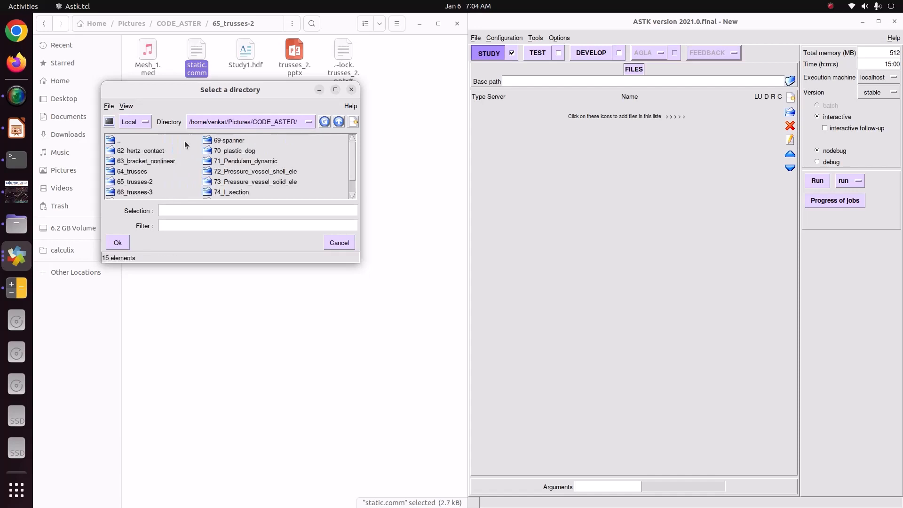
pyautogui.doubleClick(135, 182)
pyautogui.click(118, 241)
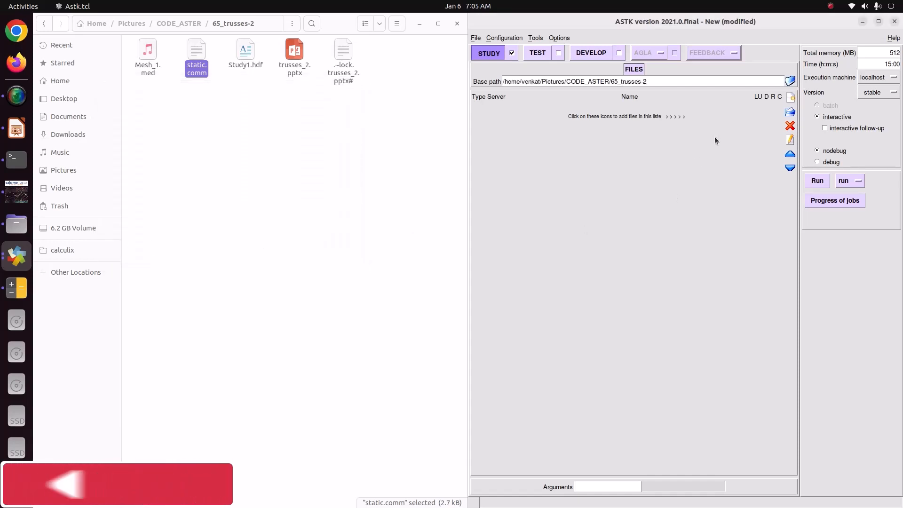
# Step: Add six blank file entries to the ASTK study's file list
pyautogui.click(790, 98)
pyautogui.click(790, 98)
pyautogui.click(790, 98)
pyautogui.click(789, 98)
pyautogui.click(790, 98)
pyautogui.click(790, 97)
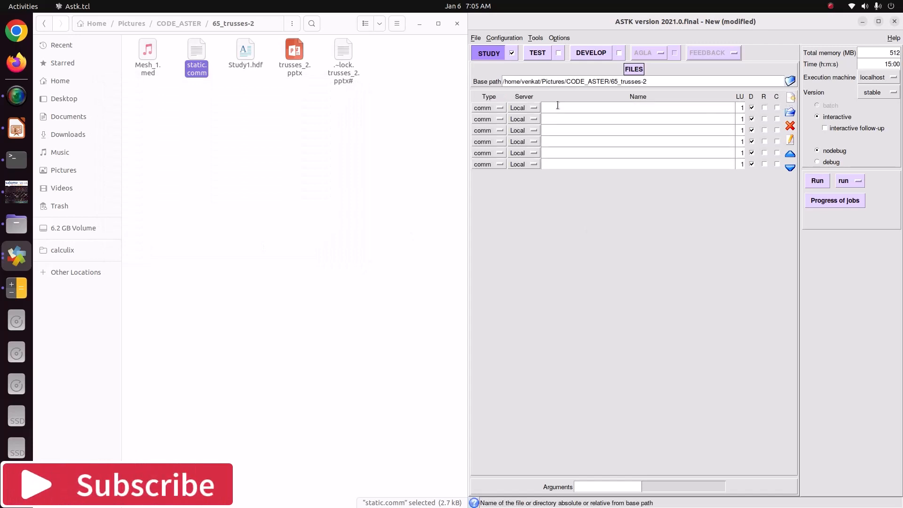
# Step: Save the ASTK study as astk in the 65_trusses-2 folder, checking the contents of the saved astk.astk file
pyautogui.click(475, 38)
pyautogui.click(489, 82)
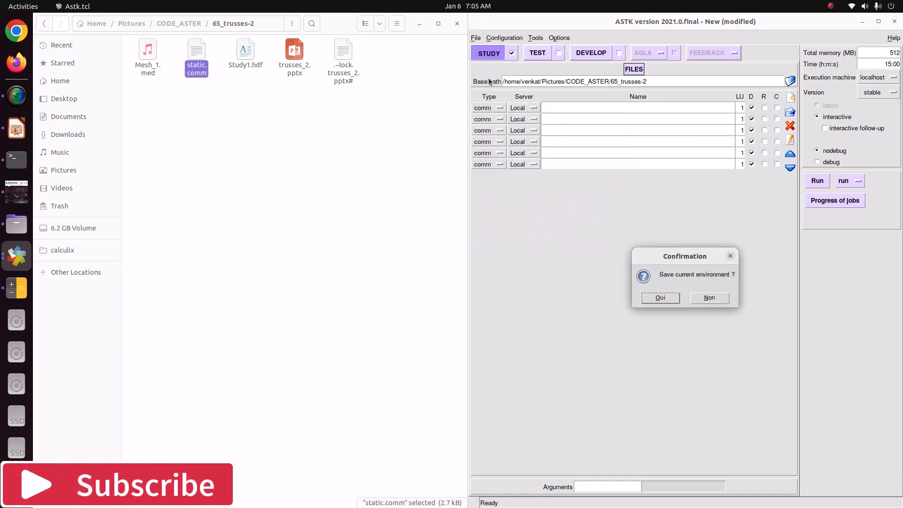
pyautogui.click(660, 298)
pyautogui.write('astk')
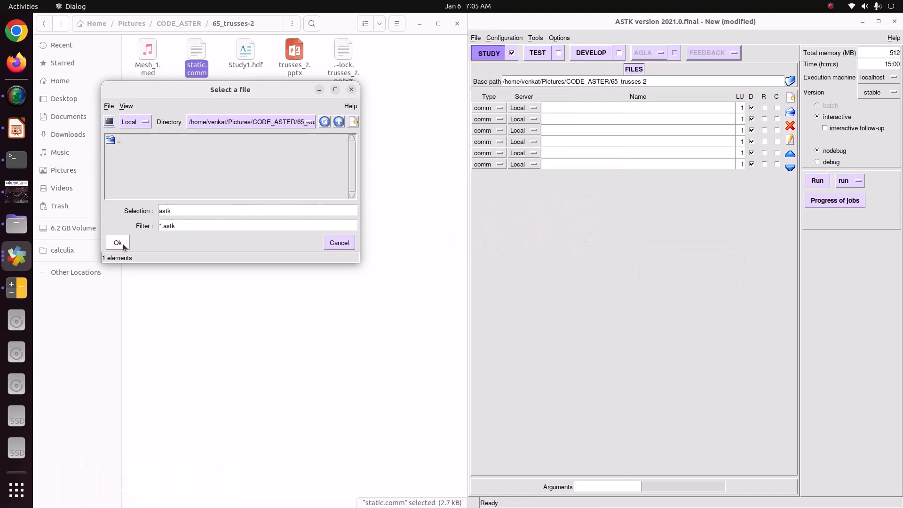
pyautogui.click(118, 243)
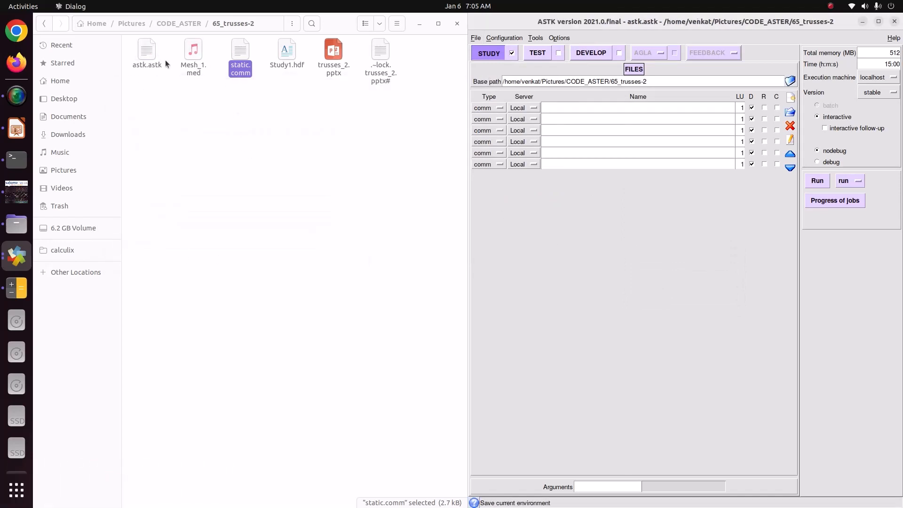
pyautogui.doubleClick(145, 62)
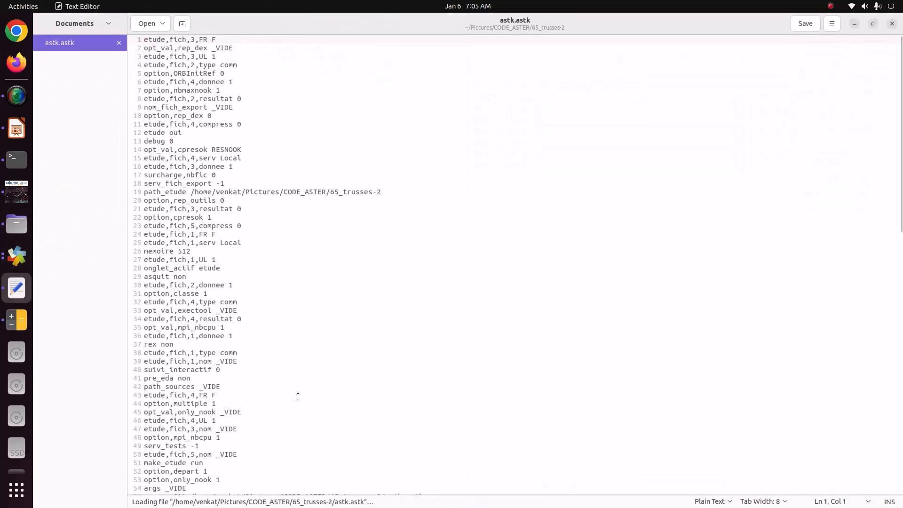
pyautogui.click(892, 23)
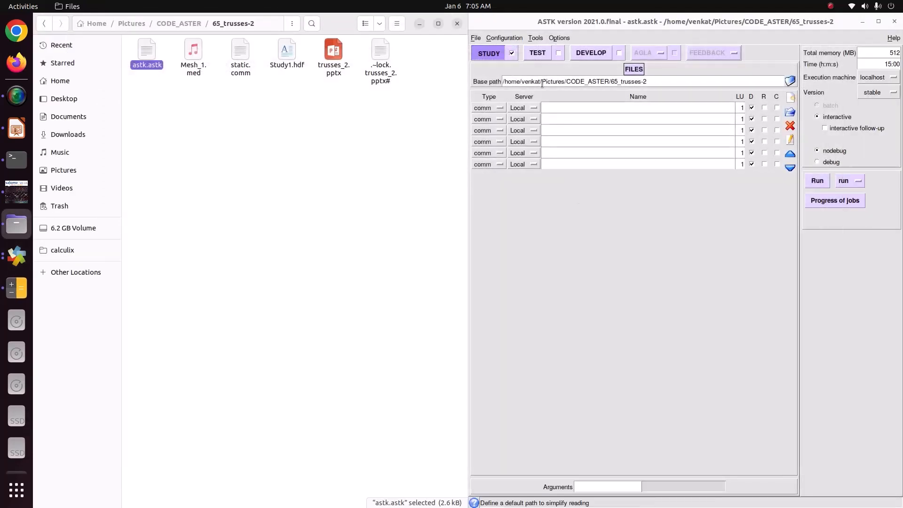
# Step: Set the types of the second to sixth file entries to mail, mess, erre, resu and rmed
pyautogui.click(484, 119)
pyautogui.click(491, 130)
pyautogui.click(491, 130)
pyautogui.click(488, 165)
pyautogui.click(488, 141)
pyautogui.click(492, 165)
pyautogui.click(492, 162)
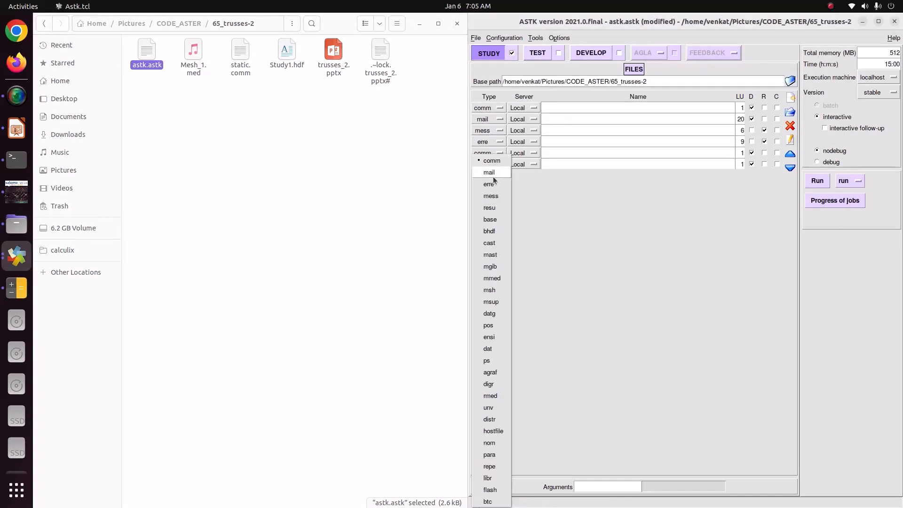
pyautogui.click(496, 208)
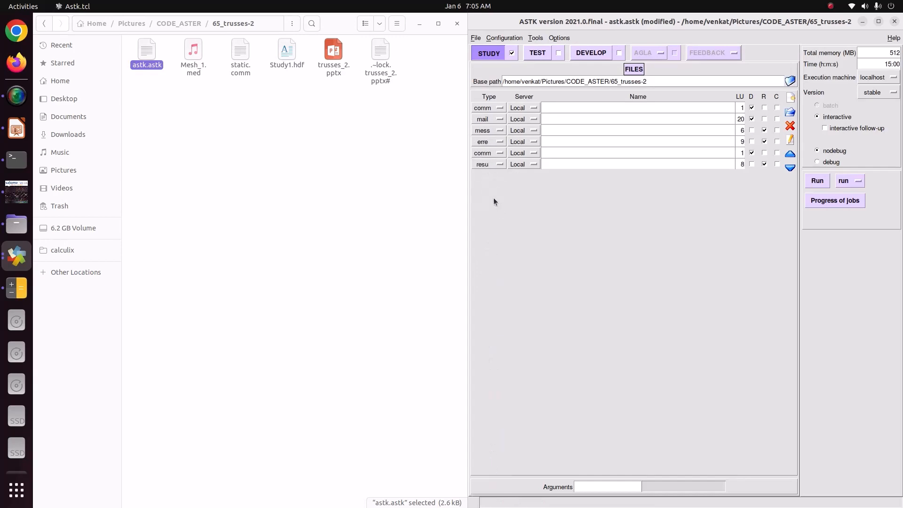
pyautogui.click(497, 153)
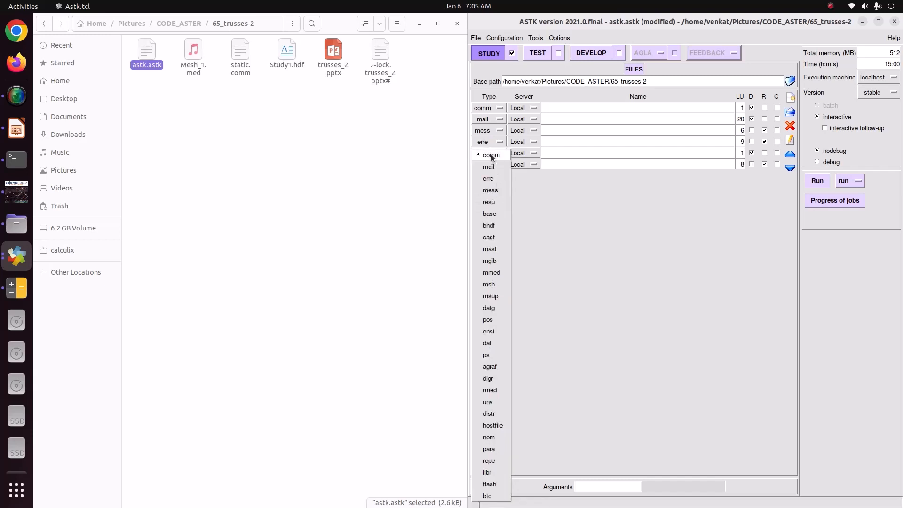
pyautogui.click(492, 201)
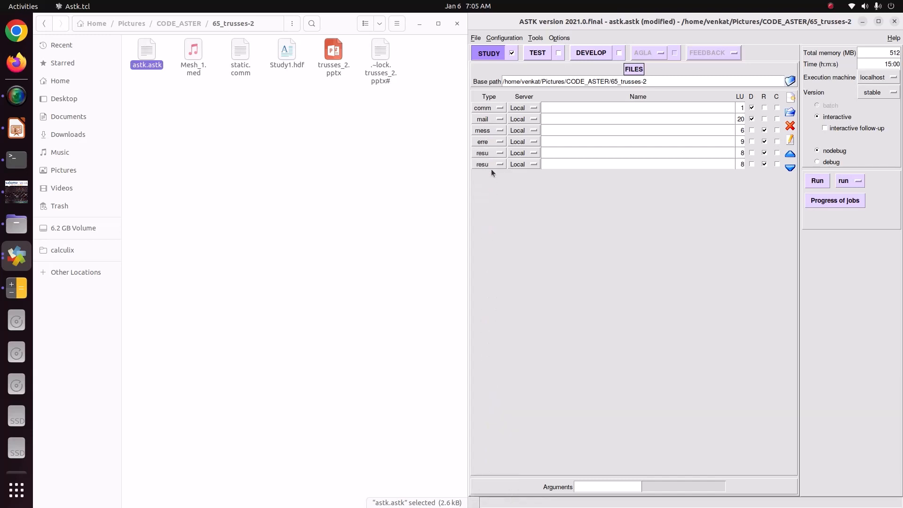
pyautogui.click(492, 165)
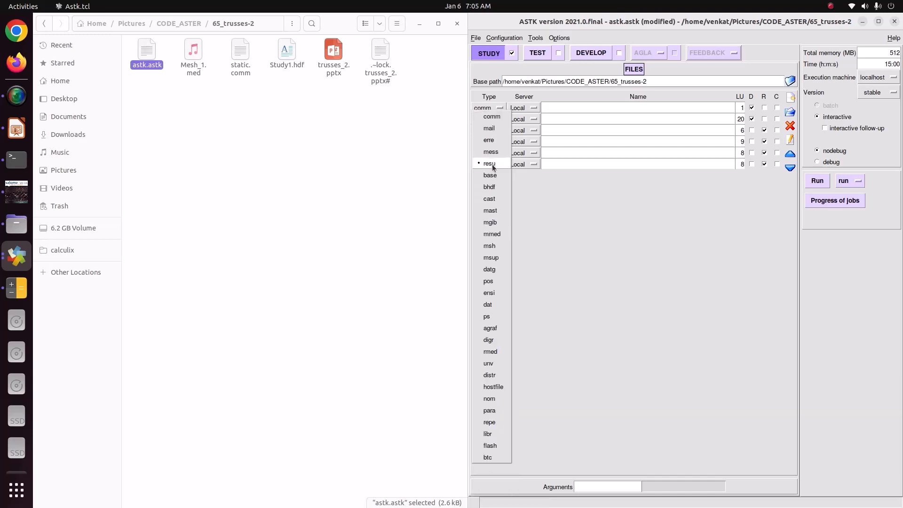
pyautogui.click(489, 352)
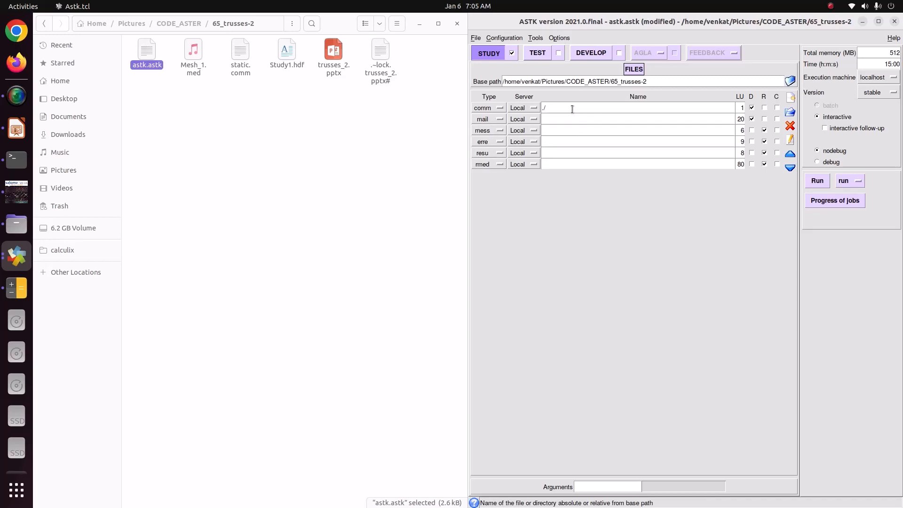
# Step: Name the comm entry ./static.comm and the mail entry ./Mesh_1.med
pyautogui.write('s')
pyautogui.write('tatic.comm')
pyautogui.write('.')
pyautogui.write('/Mesh')
pyautogui.write('_1.med')
# Step: Name the mess, erre, resu and rmed entries ./message.mess, ./error.err, ./resu.resu and ./result.rmed
pyautogui.click(566, 130)
pyautogui.click(568, 140)
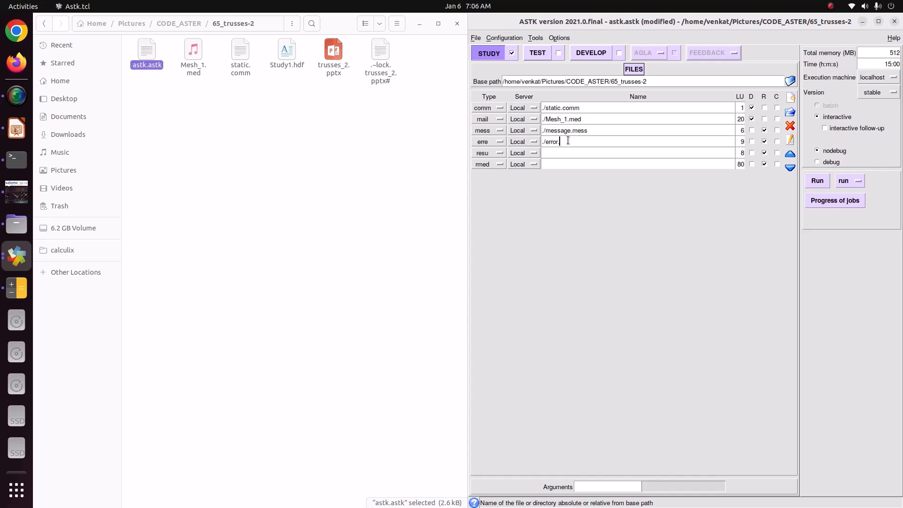
pyautogui.click(571, 151)
pyautogui.moveTo(595, 118); pyautogui.dragTo(541, 119)
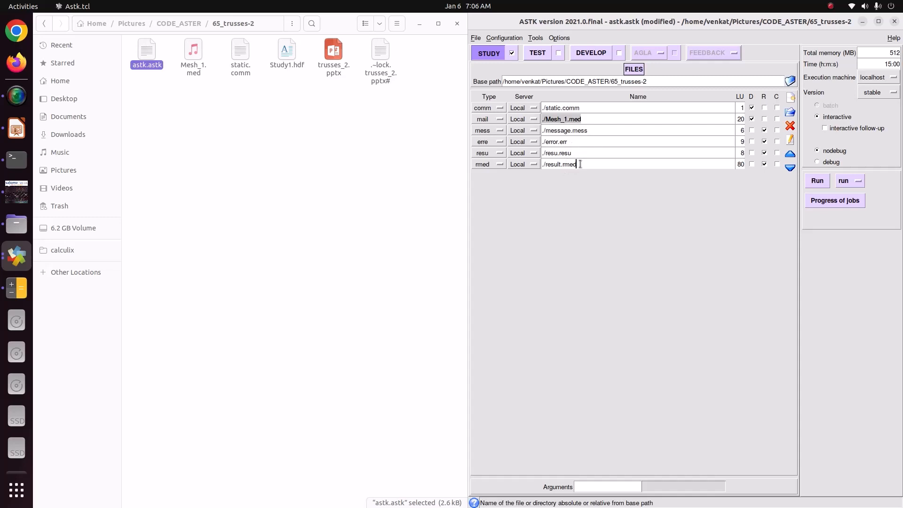
# Step: Set the study's total memory to 1024 MB and enable interactive follow-up
pyautogui.click(876, 52)
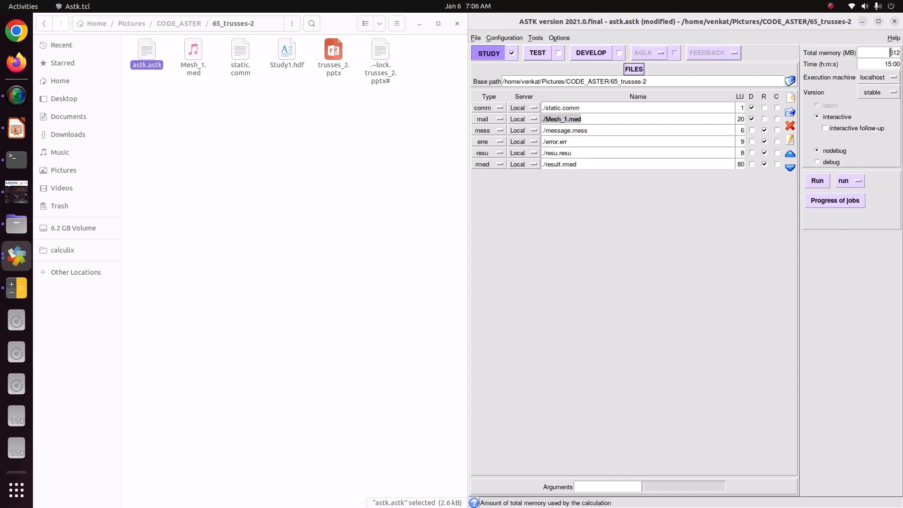
pyautogui.moveTo(876, 52); pyautogui.dragTo(898, 52)
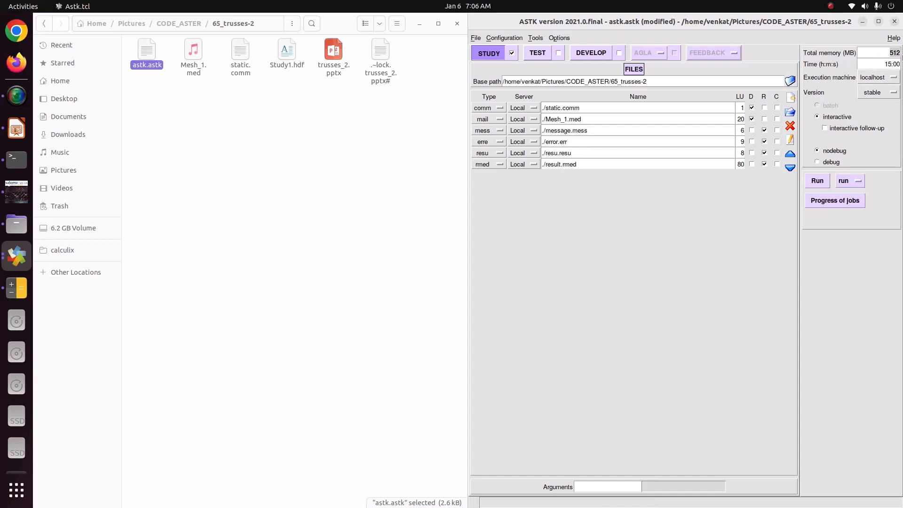
pyautogui.write('1024')
pyautogui.doubleClick(901, 64)
pyautogui.click(825, 130)
# Step: Save the ASTK study and run the Code_Aster analysis
pyautogui.hotkey('ctrl', 's')
pyautogui.click(817, 181)
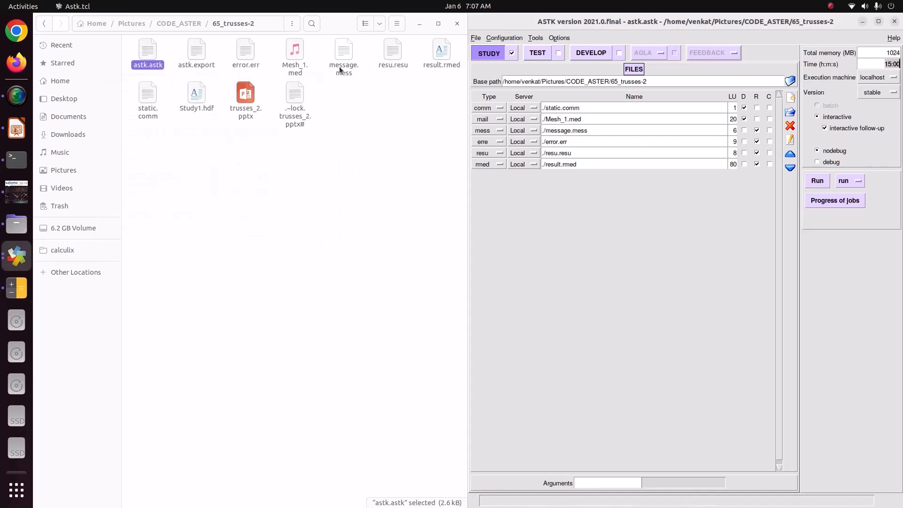
# Step: Open message.mess and examine the mesh section's node and element counts, node groups and beam group
pyautogui.doubleClick(339, 69)
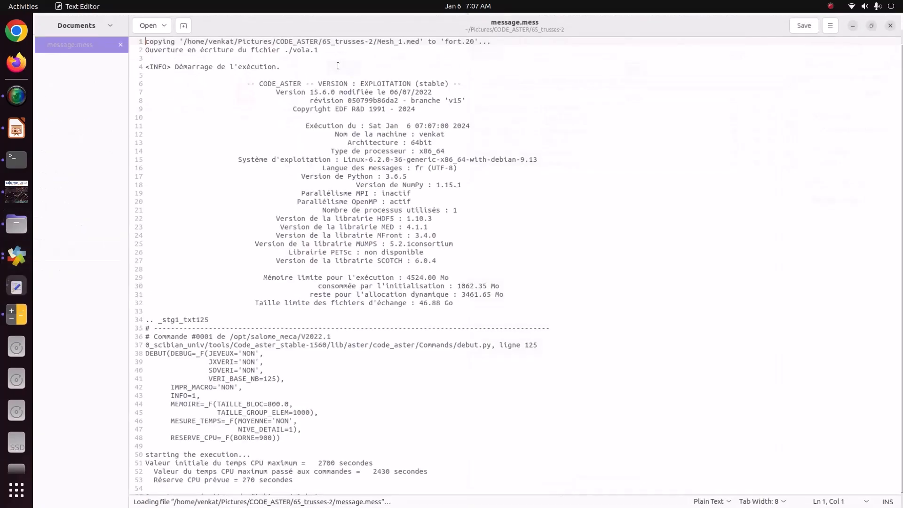
pyautogui.scroll(-5, 899, 83)
pyautogui.moveTo(901, 84)
pyautogui.mouseDown()
pyautogui.moveTo(893, 308)
pyautogui.moveTo(902, 488)
pyautogui.moveTo(901, 67)
pyautogui.mouseUp()
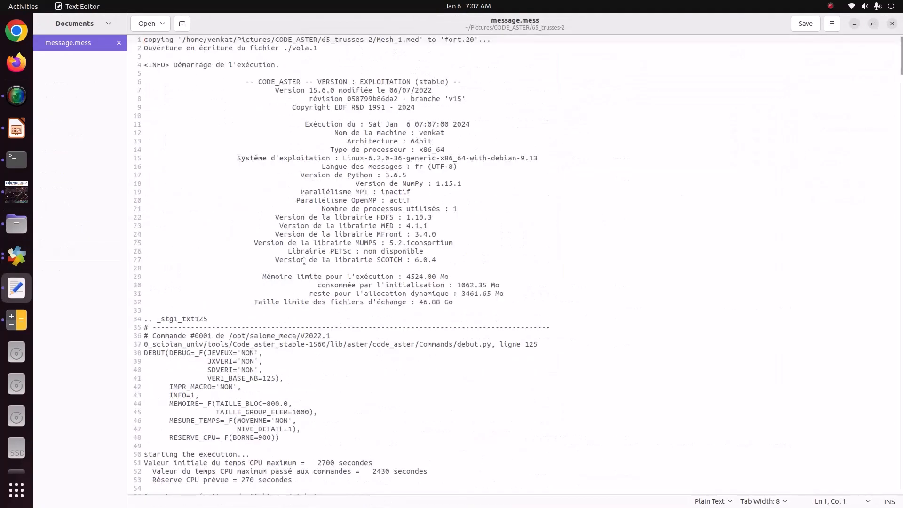
pyautogui.scroll(-19, 304, 260)
pyautogui.scroll(13, 304, 260)
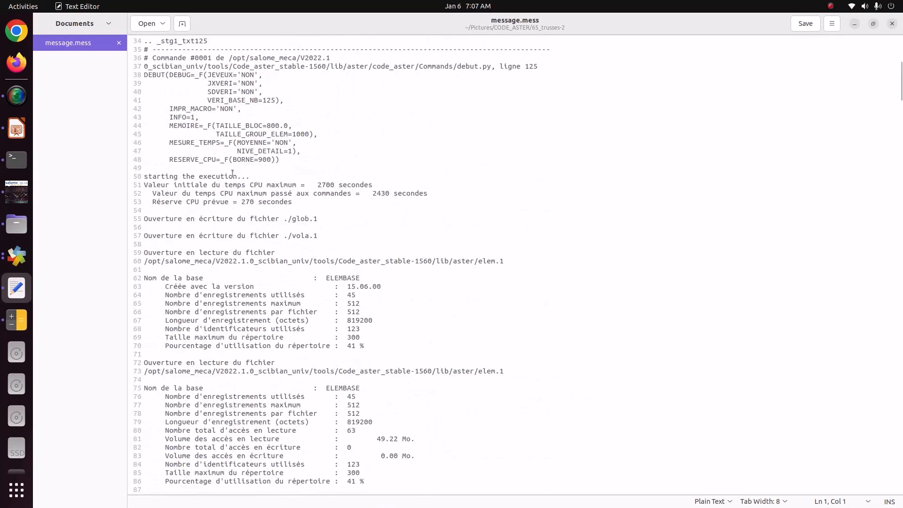
pyautogui.scroll(4, 242, 184)
pyautogui.scroll(-10, 186, 288)
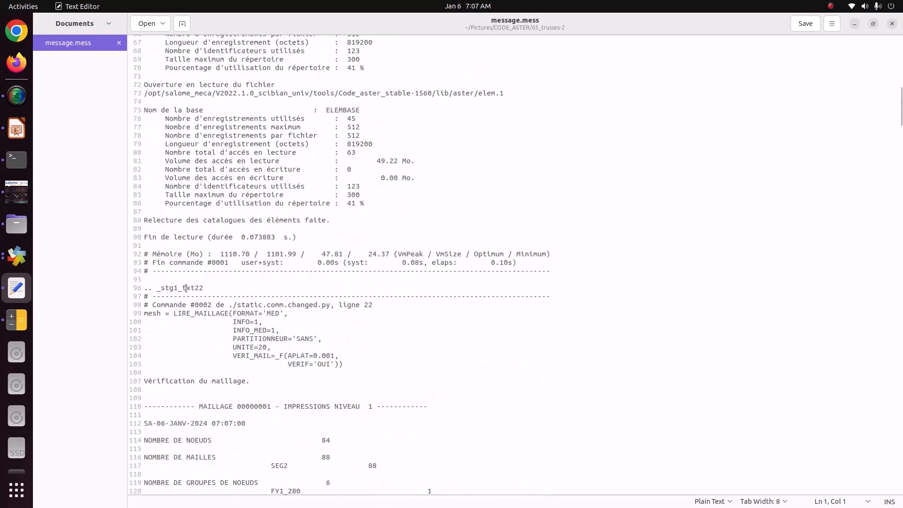
pyautogui.scroll(-6, 318, 348)
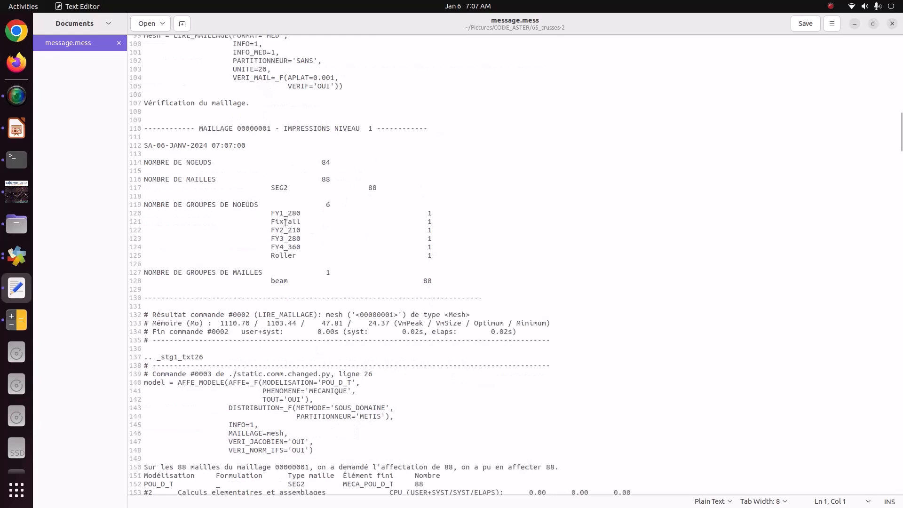
pyautogui.moveTo(265, 210); pyautogui.dragTo(317, 254)
pyautogui.moveTo(262, 280); pyautogui.dragTo(348, 281)
pyautogui.moveTo(255, 187); pyautogui.dragTo(312, 160)
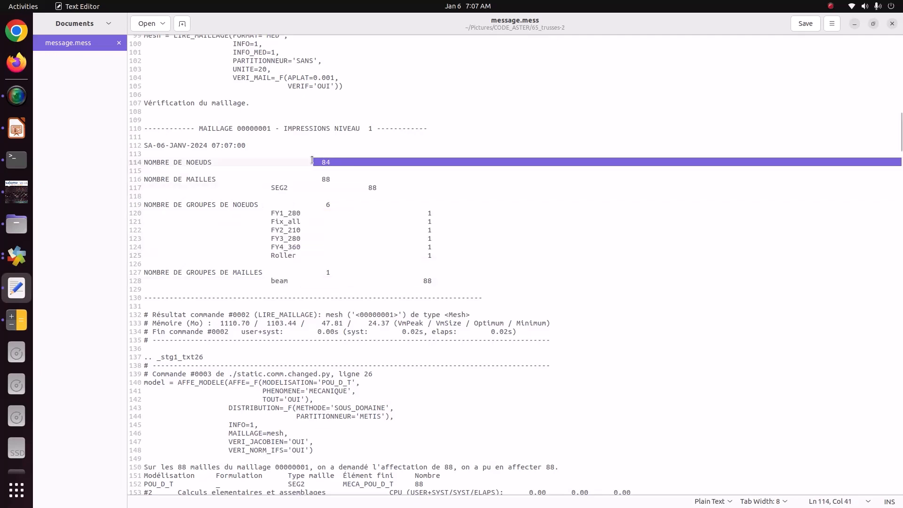
# Step: Review the model, beam section, material, solver and result commands in message.mess through to the job diagnostic, and close the file
pyautogui.scroll(-5, 323, 292)
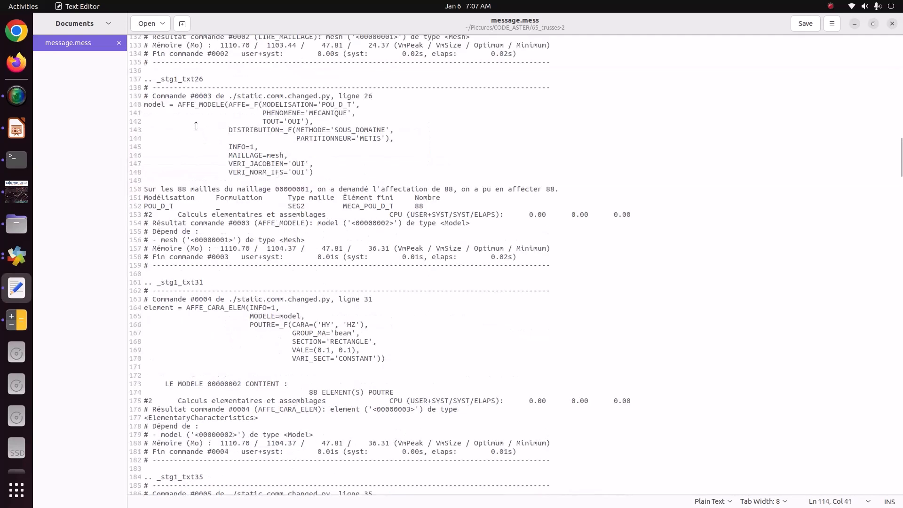
pyautogui.scroll(-2, 343, 160)
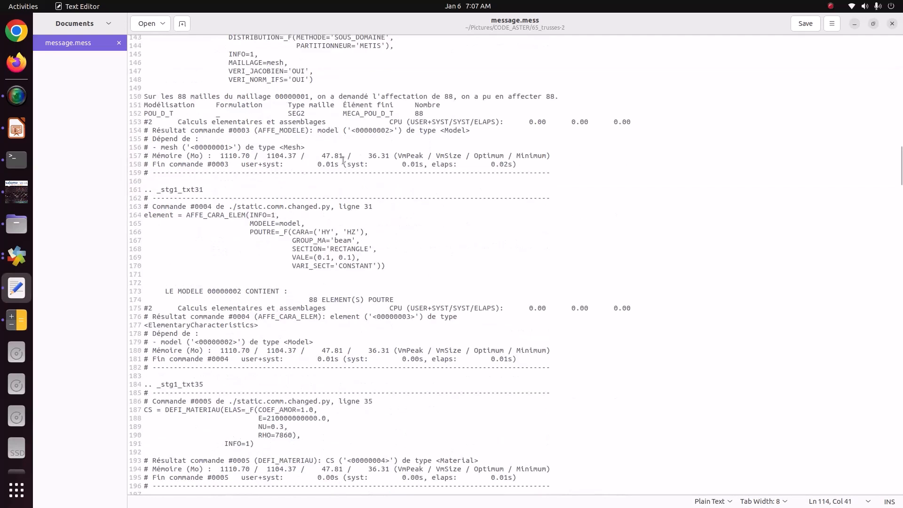
pyautogui.moveTo(379, 266); pyautogui.dragTo(255, 207)
pyautogui.scroll(-9, 282, 305)
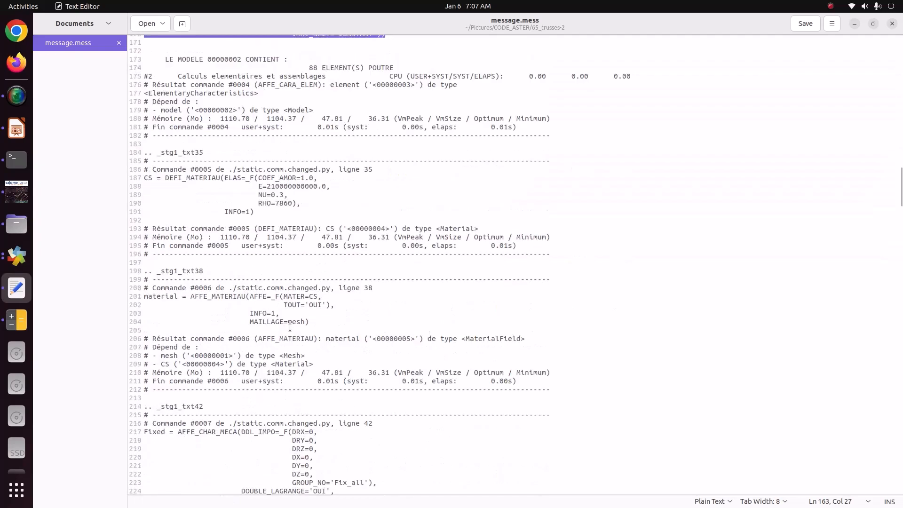
pyautogui.scroll(-20, 293, 323)
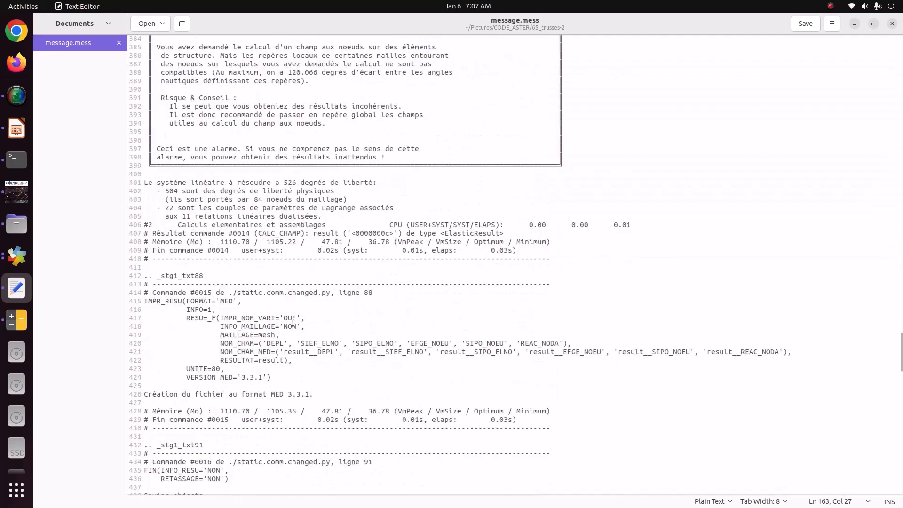
pyautogui.scroll(9, 293, 323)
pyautogui.scroll(12, 293, 322)
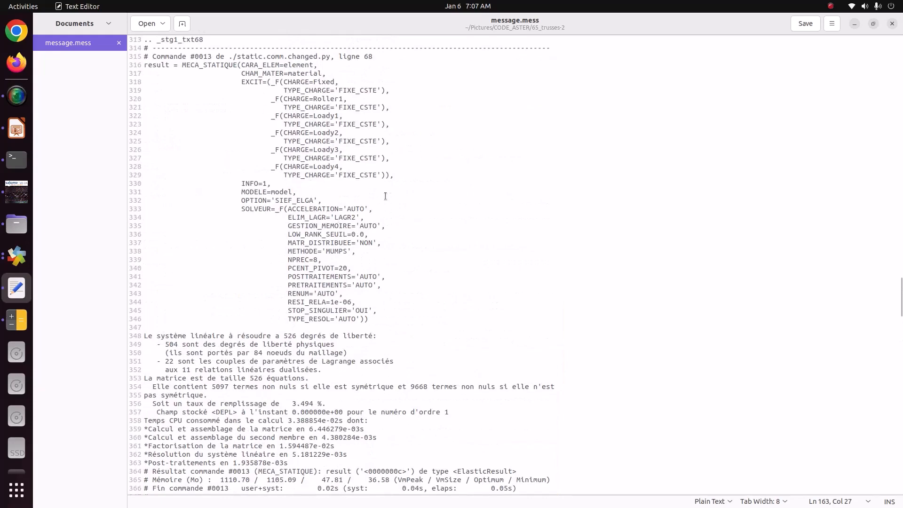
pyautogui.scroll(-20, 385, 196)
pyautogui.scroll(-9, 327, 305)
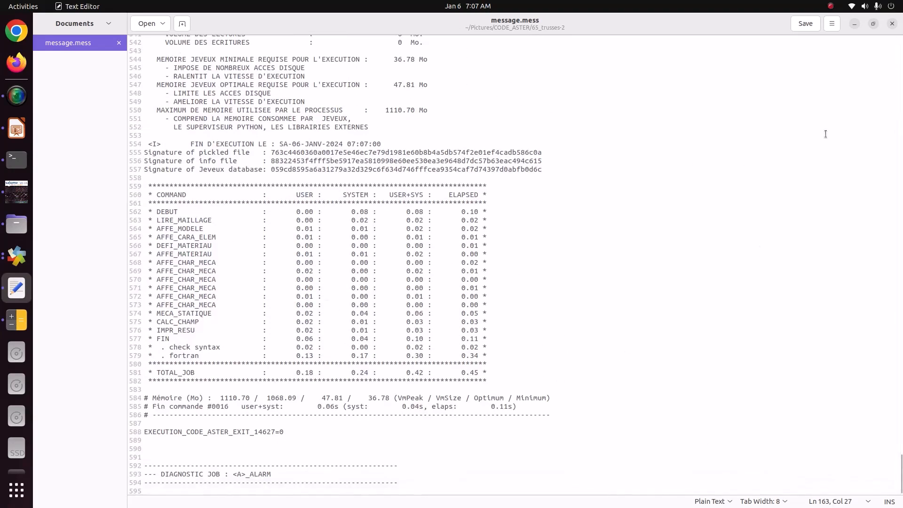
pyautogui.click(892, 24)
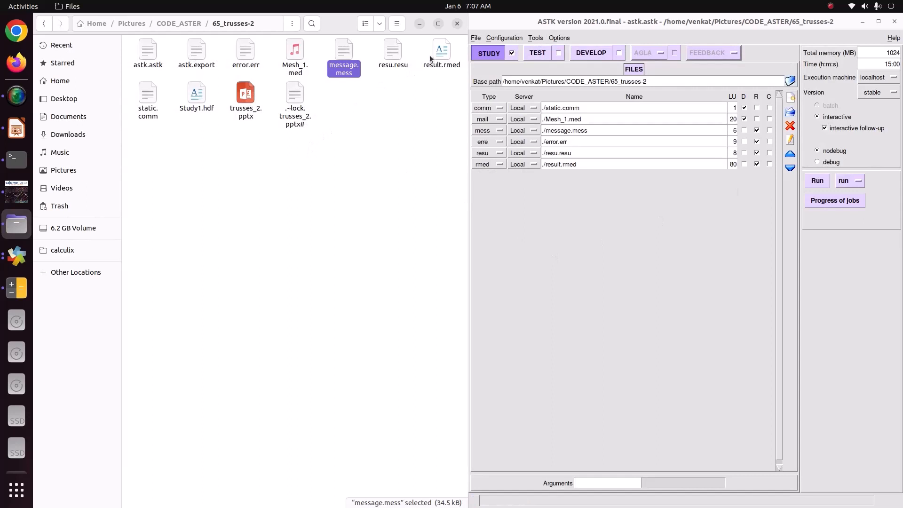
# Step: Locate result.rmed in the study folder, switch to salome_meca and activate the ParaVIS module
pyautogui.click(444, 50)
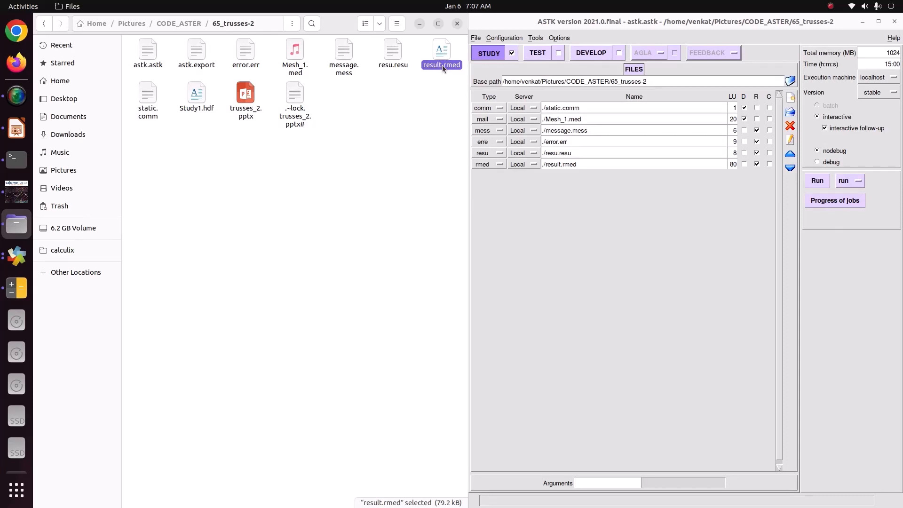
pyautogui.click(17, 192)
pyautogui.click(170, 54)
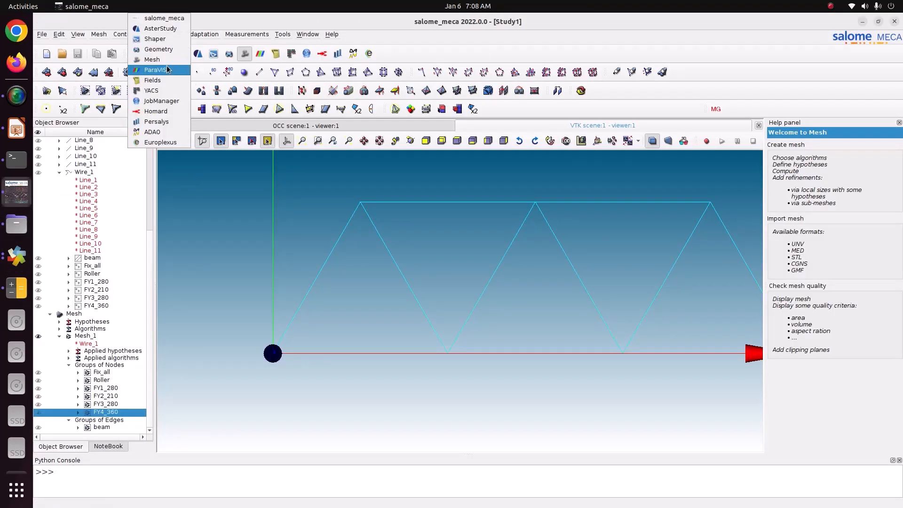
pyautogui.click(159, 73)
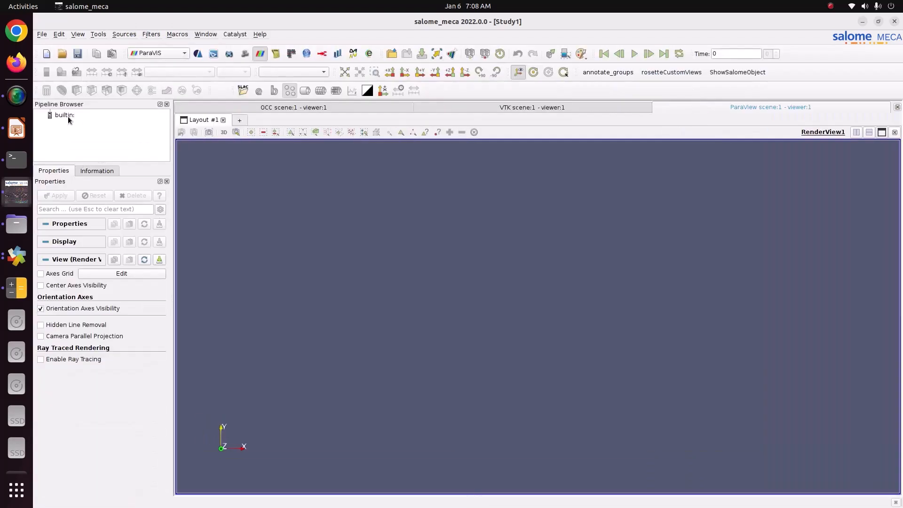
# Step: Load result.rmed from Pictures/CODE_ASTER/65_trusses-2 into the pipeline and apply it to display the truss
pyautogui.click(66, 115)
pyautogui.rightClick(66, 115)
pyautogui.click(80, 123)
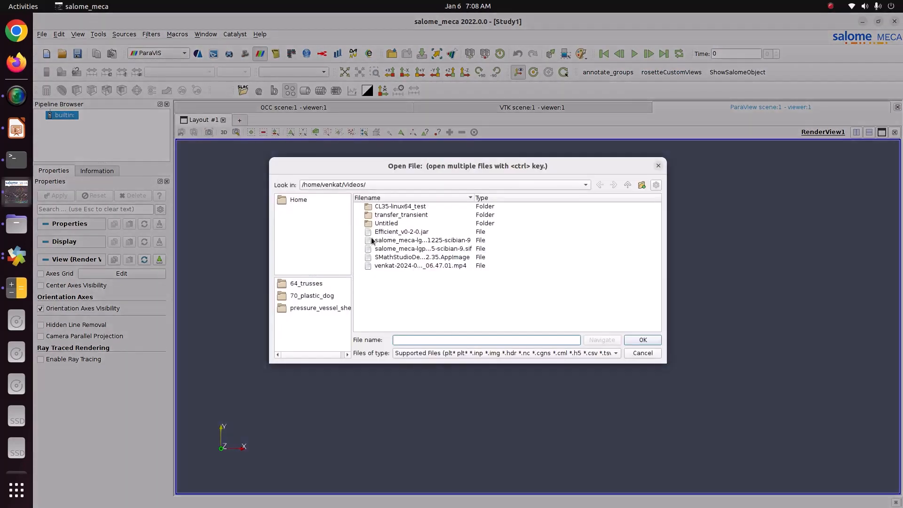
pyautogui.click(287, 201)
pyautogui.doubleClick(393, 290)
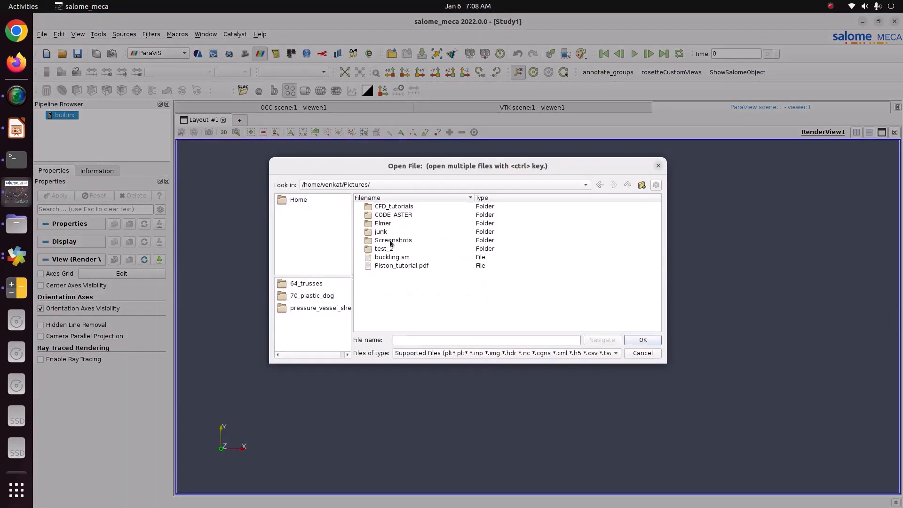
pyautogui.doubleClick(392, 215)
pyautogui.doubleClick(396, 232)
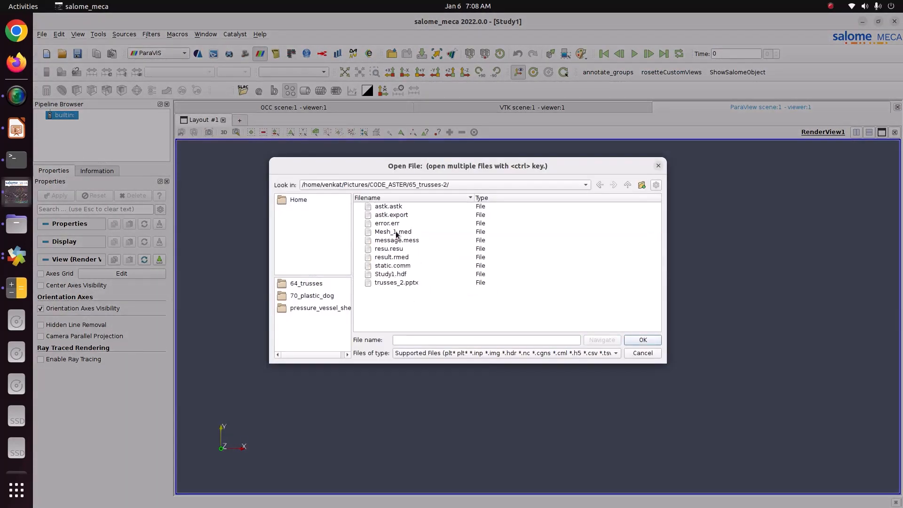
pyautogui.click(386, 260)
pyautogui.click(641, 340)
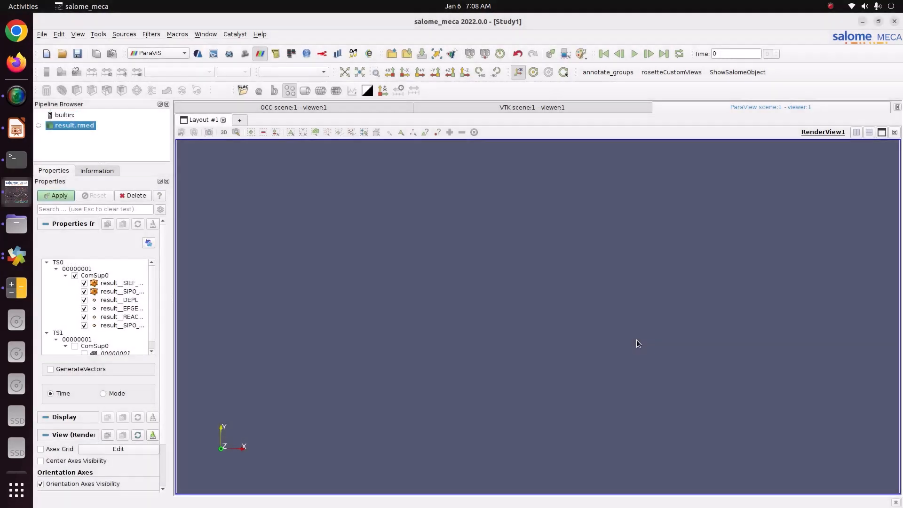
pyautogui.click(55, 196)
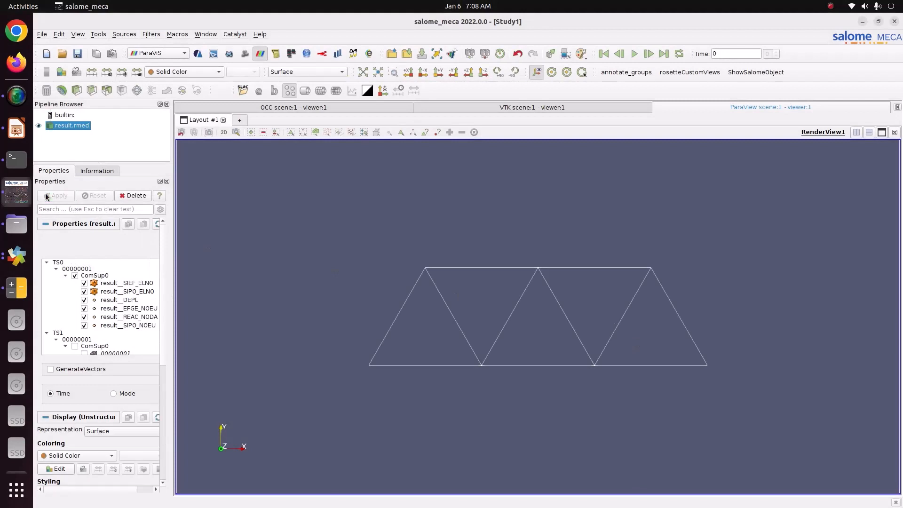
# Step: Colour the truss by the DY component of the result__DEPL displacement field
pyautogui.click(200, 72)
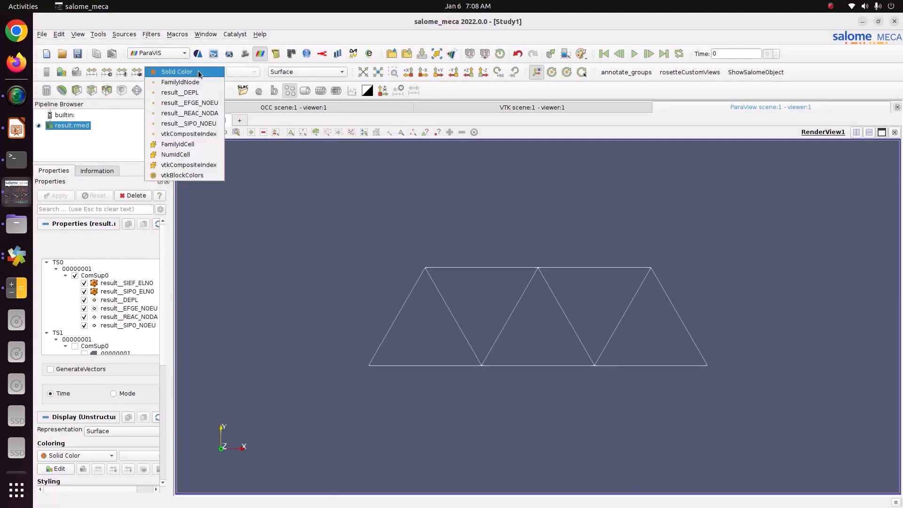
pyautogui.click(200, 92)
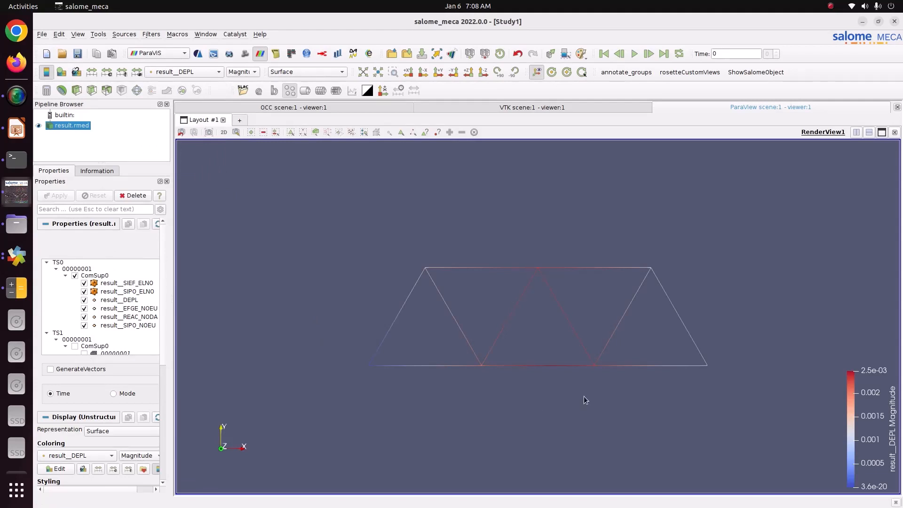
pyautogui.click(241, 72)
pyautogui.click(241, 75)
pyautogui.click(242, 72)
pyautogui.click(237, 93)
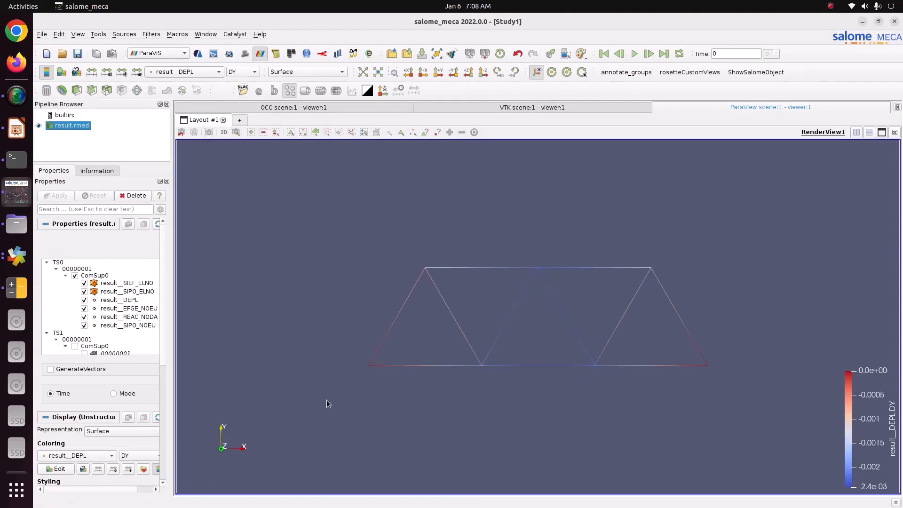
# Step: Enable GenerateVectors on result.rmed and warp the truss by result__DEPL_Vector with a scale factor of 648.48
pyautogui.click(75, 370)
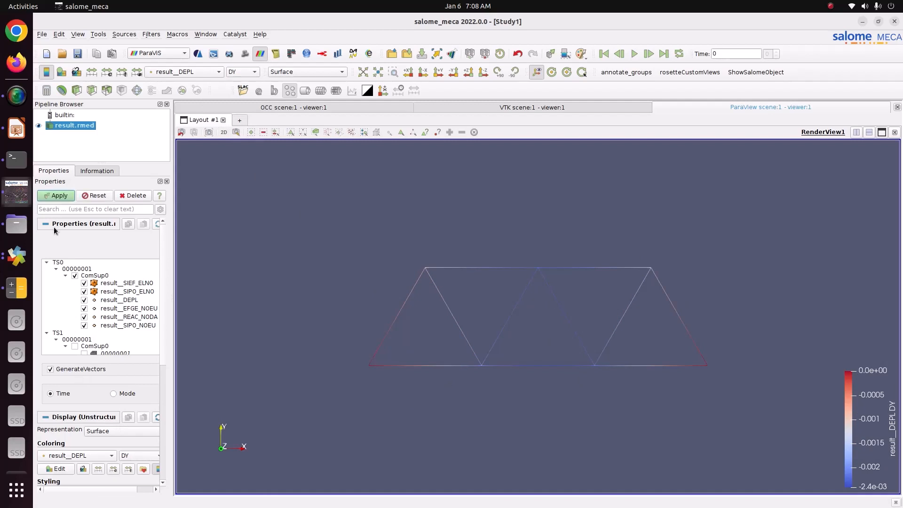
pyautogui.click(53, 195)
pyautogui.click(167, 91)
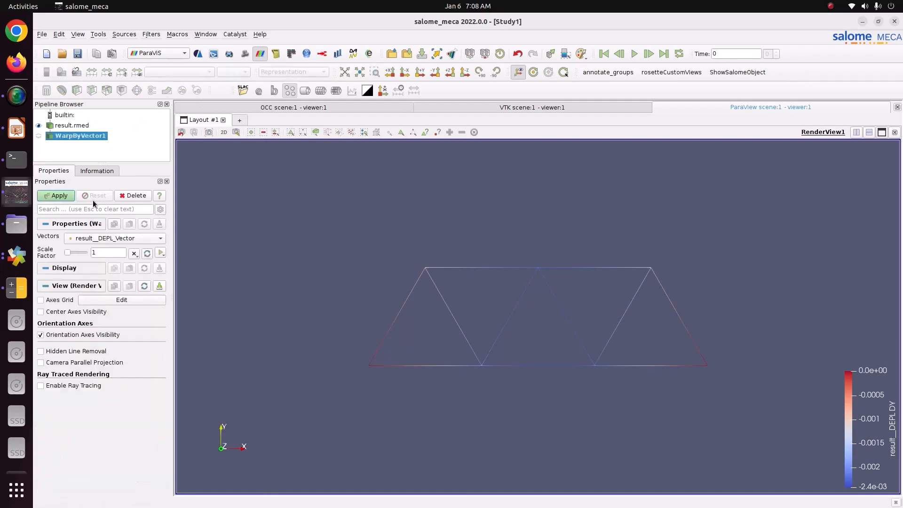
pyautogui.moveTo(68, 252); pyautogui.dragTo(75, 253)
pyautogui.click(59, 199)
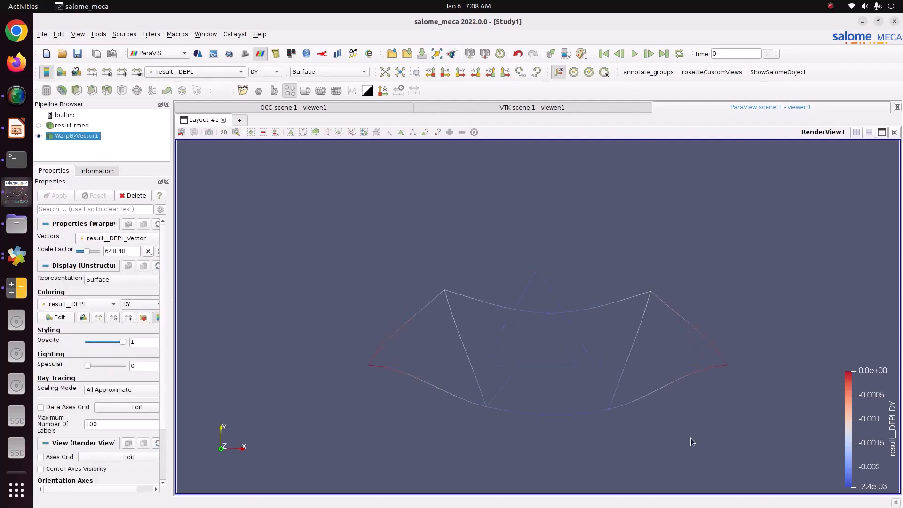
pyautogui.scroll(2, 495, 390)
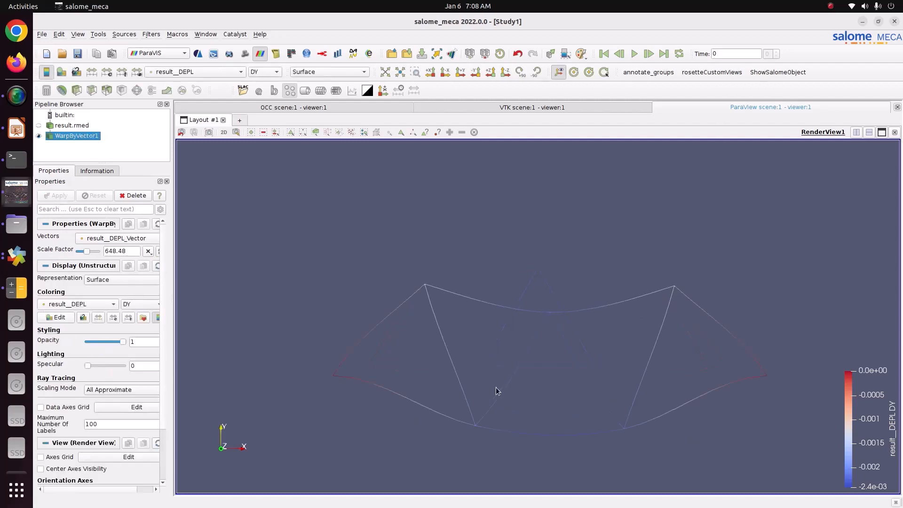
pyautogui.scroll(-2, 497, 390)
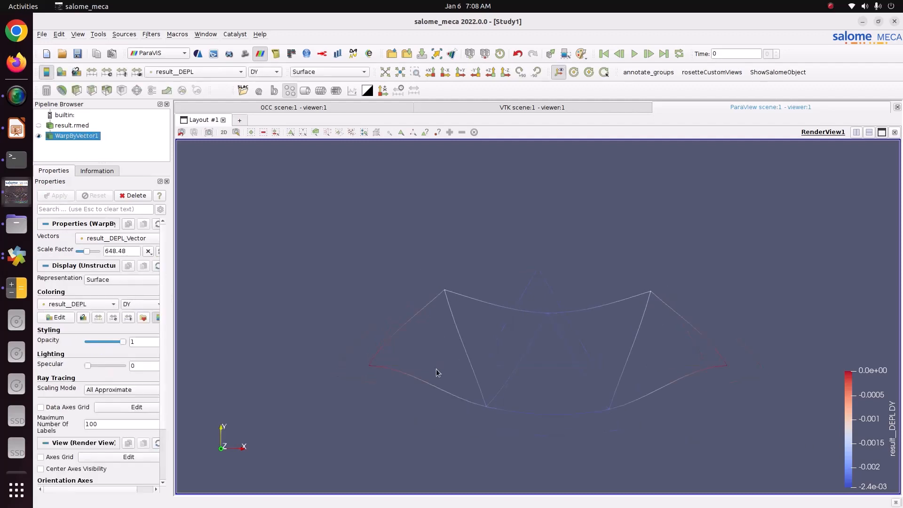
# Step: Apply the Blue to Red Rainbow colour preset from the Rainbow group to the displacement colouring
pyautogui.click(144, 318)
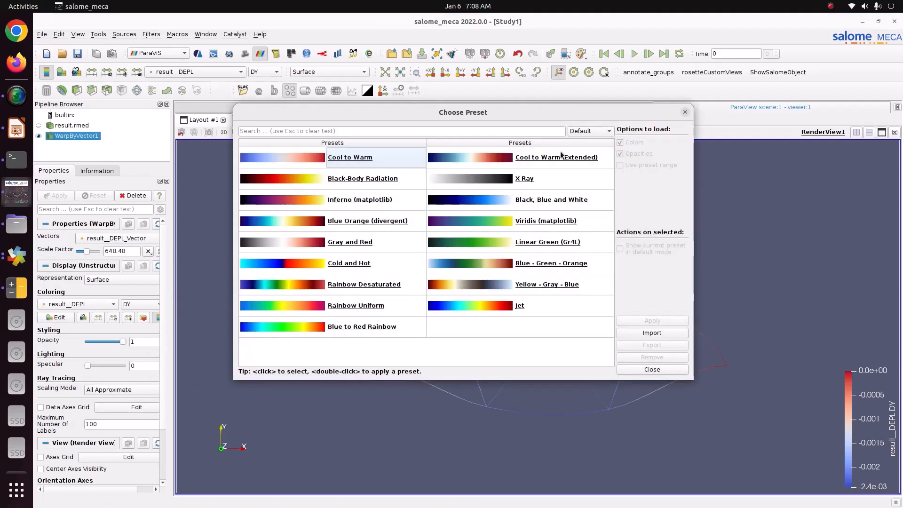
pyautogui.click(590, 131)
pyautogui.click(585, 161)
pyautogui.click(564, 178)
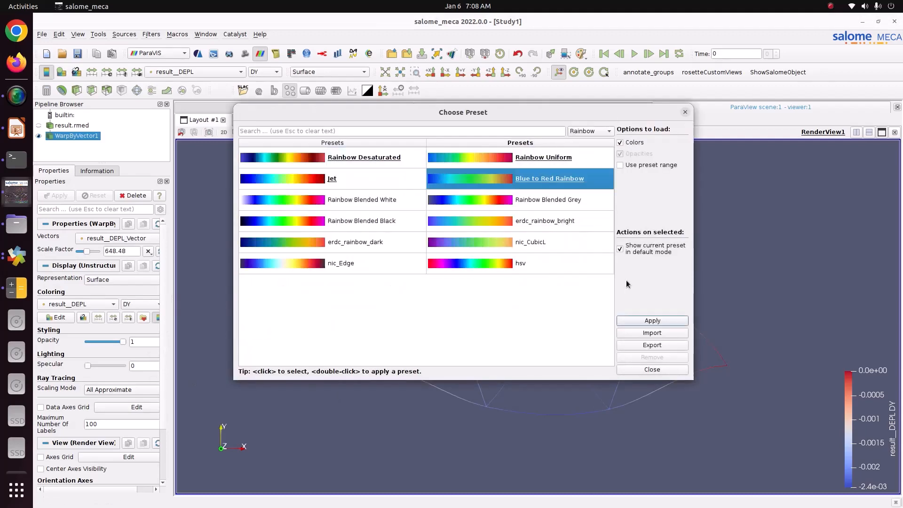
pyautogui.click(651, 321)
pyautogui.click(640, 370)
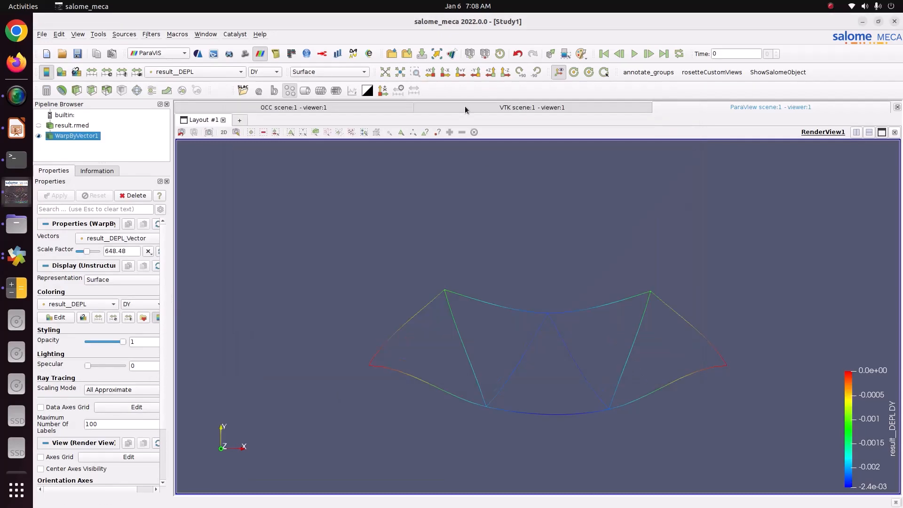
# Step: Switch the render view to the Gradient Background and move the DY colour legend up, beside the deformed truss
pyautogui.click(581, 53)
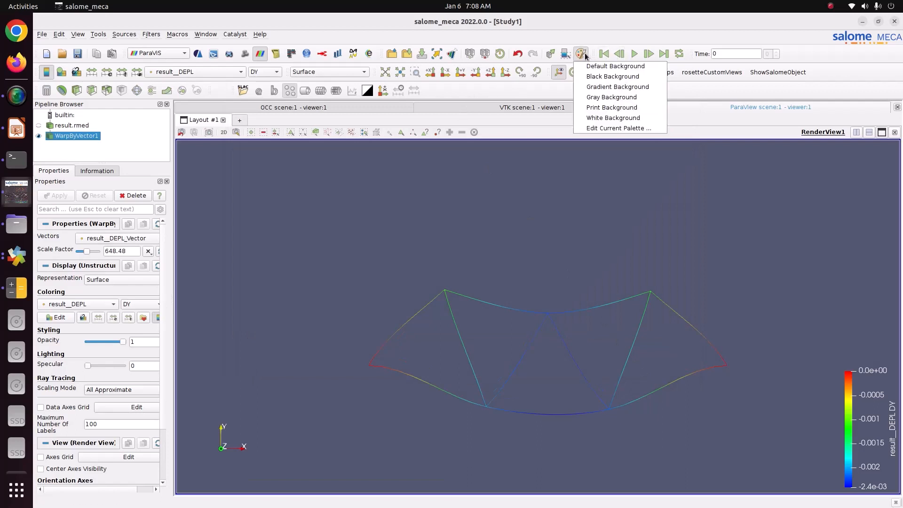
pyautogui.click(603, 91)
pyautogui.moveTo(875, 419); pyautogui.dragTo(818, 240)
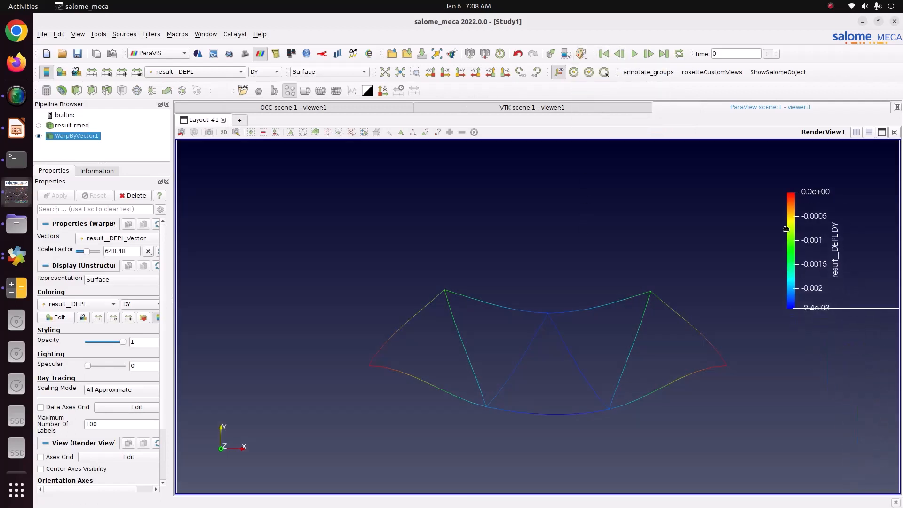
pyautogui.click(264, 72)
pyautogui.click(264, 75)
# Step: Widen the properties area and animate the warp's scale factor from 0 to 1473.818128 over 10 frames
pyautogui.moveTo(172, 289); pyautogui.dragTo(232, 284)
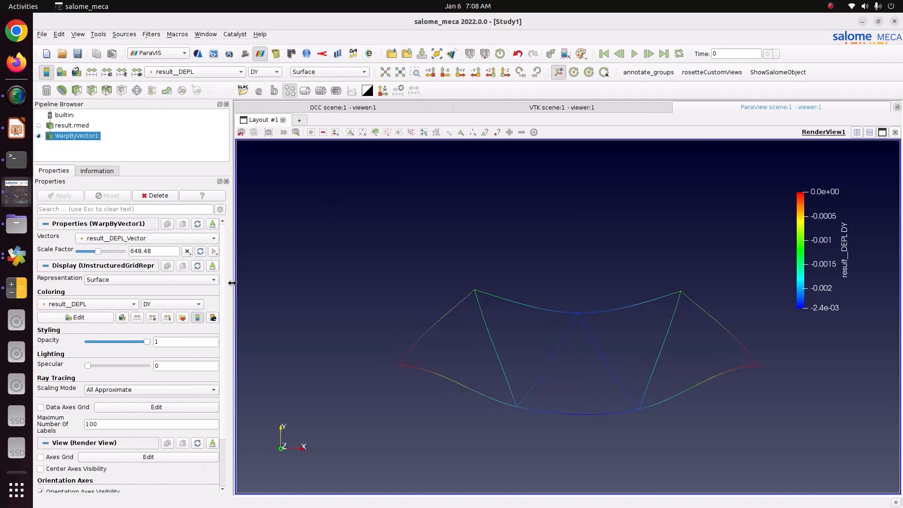
pyautogui.click(214, 251)
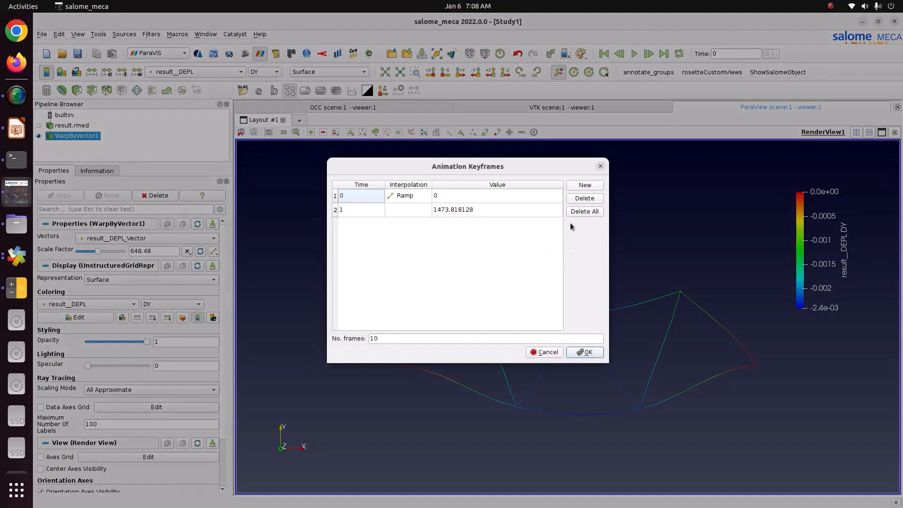
pyautogui.click(585, 353)
# Step: Return the deformation animation to its first frame and advance it frame by frame to time 0.666667
pyautogui.click(604, 53)
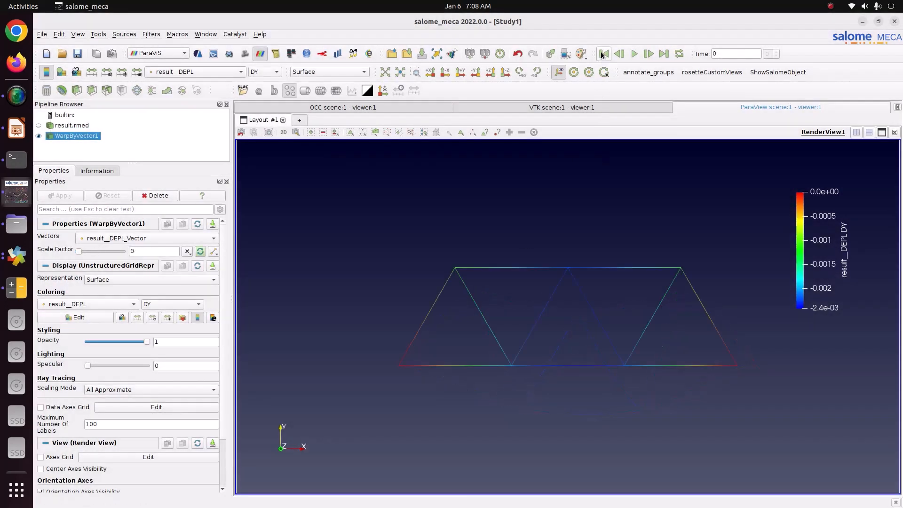
pyautogui.click(647, 57)
pyautogui.click(647, 57)
pyautogui.click(646, 56)
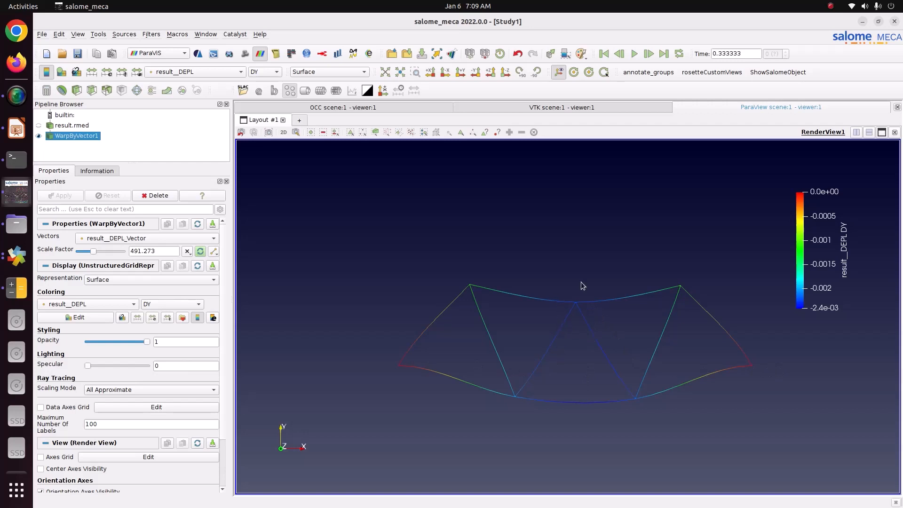
pyautogui.click(649, 54)
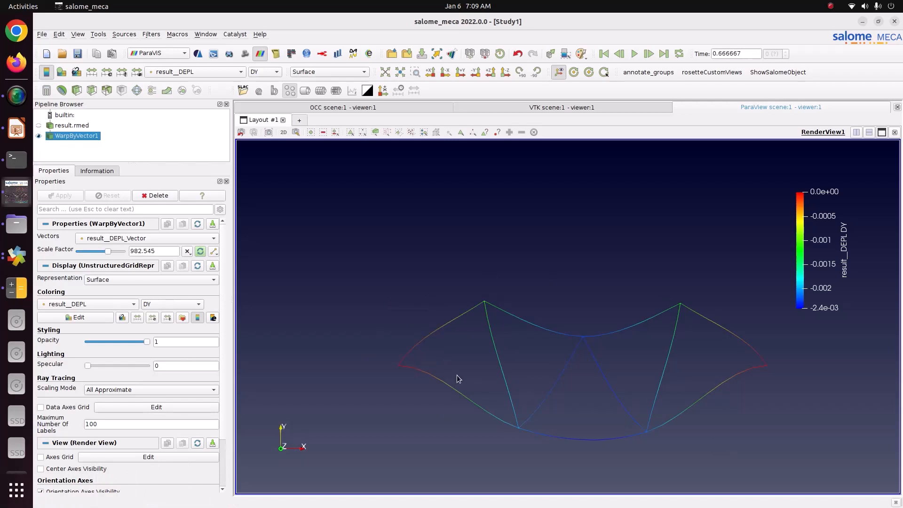
# Step: Colour the warped truss by the SN component of the result__SIPO_NOEU stress field
pyautogui.click(234, 73)
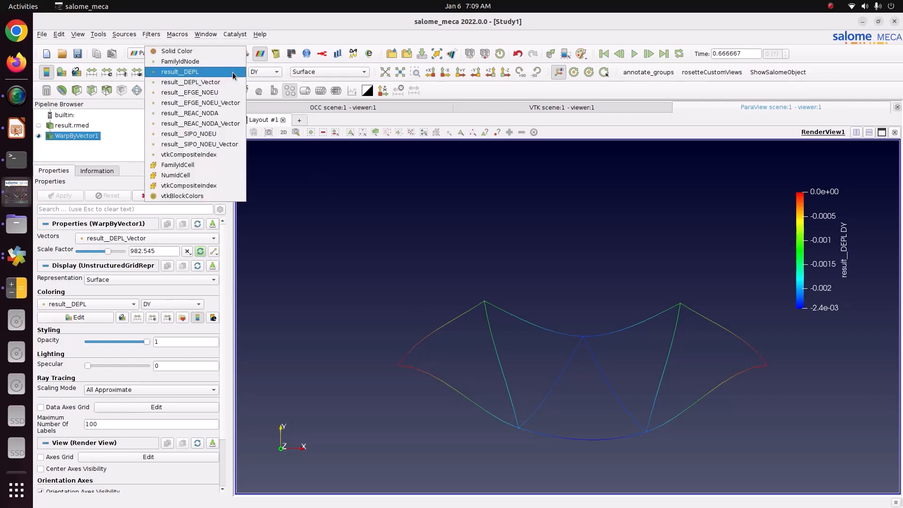
pyautogui.click(203, 134)
pyautogui.click(264, 71)
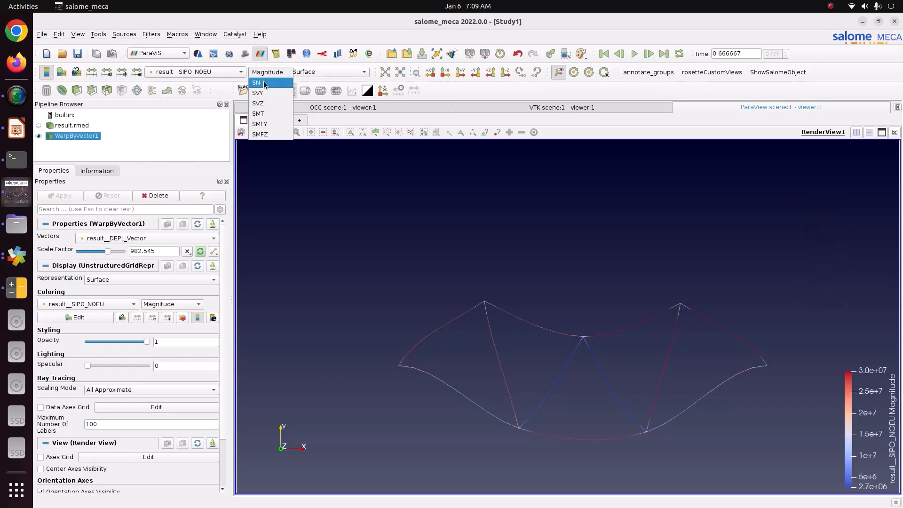
pyautogui.click(263, 90)
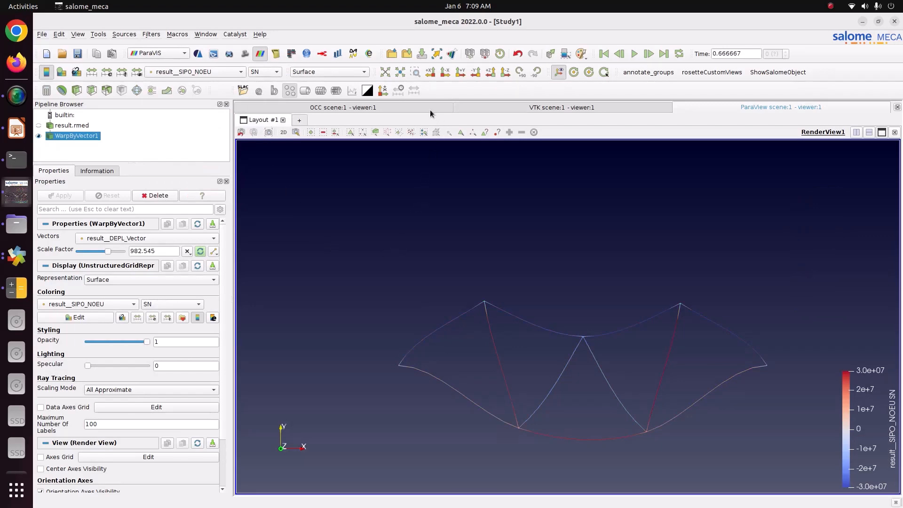
# Step: Apply the Blue to Red Rainbow colour preset from the Rainbow group to the SN stress colouring
pyautogui.click(182, 318)
pyautogui.click(587, 148)
pyautogui.click(584, 180)
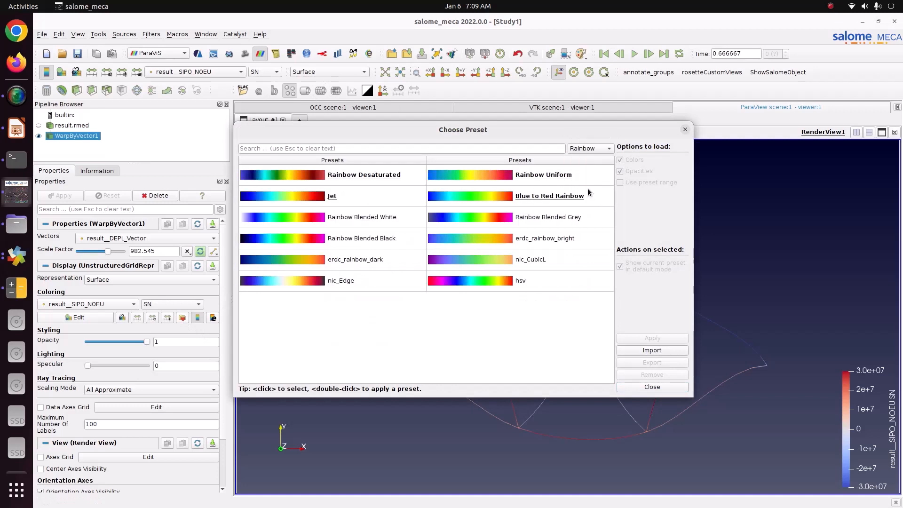
pyautogui.click(588, 195)
pyautogui.click(635, 338)
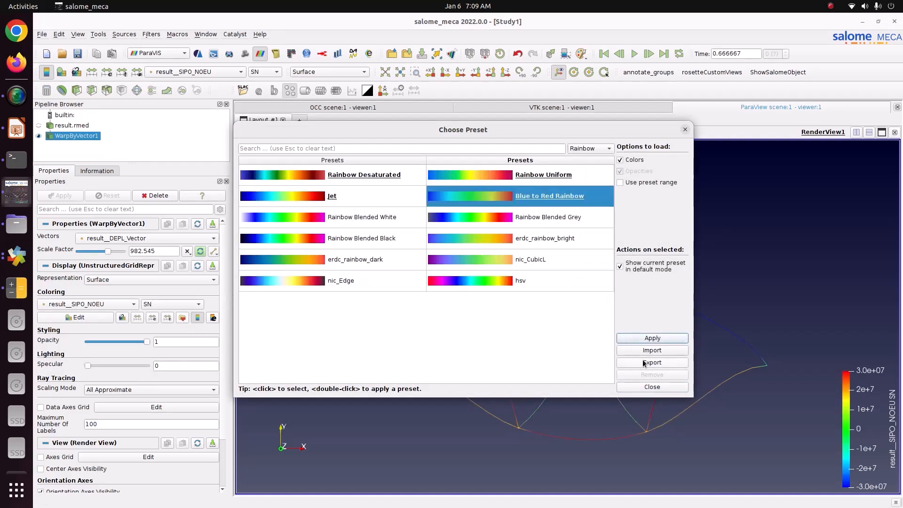
pyautogui.click(651, 386)
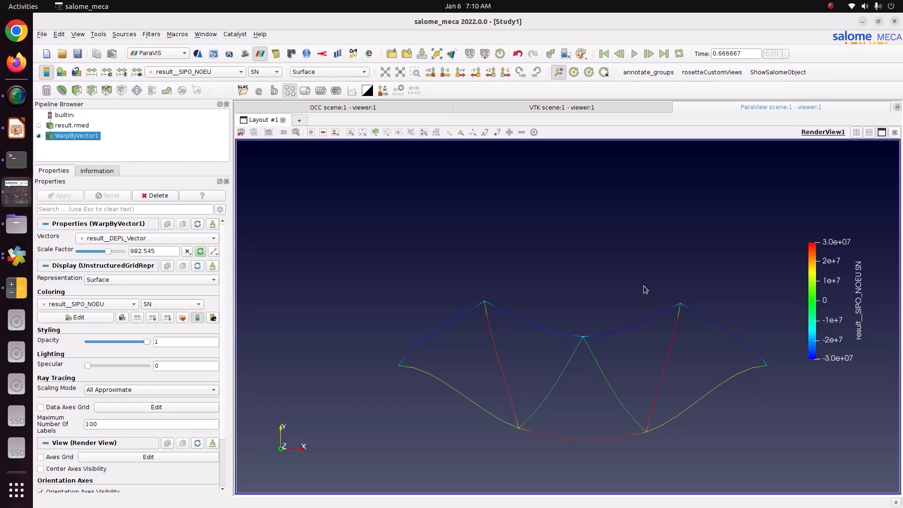
pyautogui.moveTo(575, 356); pyautogui.dragTo(568, 329)
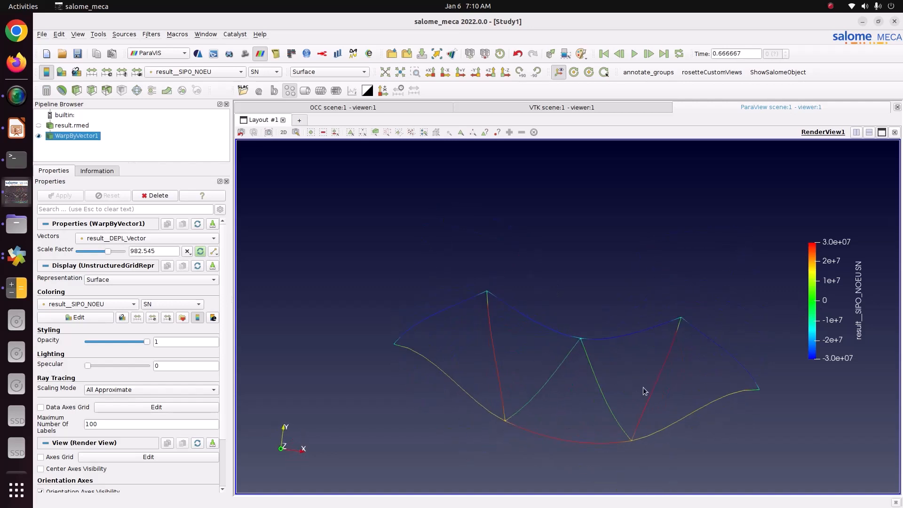